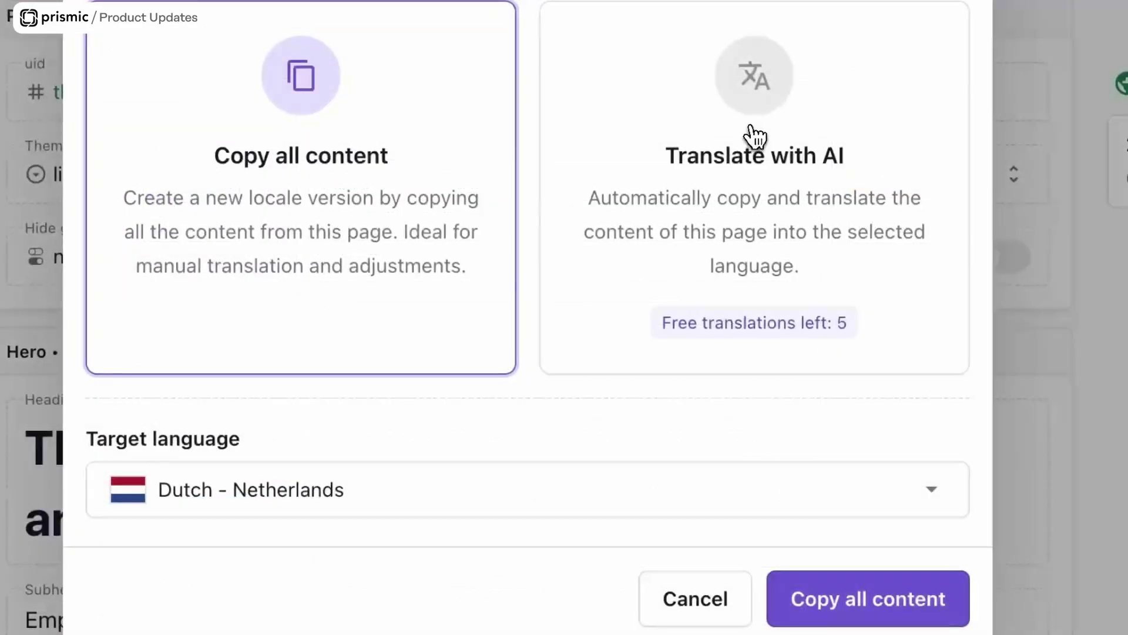
# - Choose to translate the page copy with AI and open the list of target languages
pyautogui.click(736, 162)
pyautogui.click(417, 506)
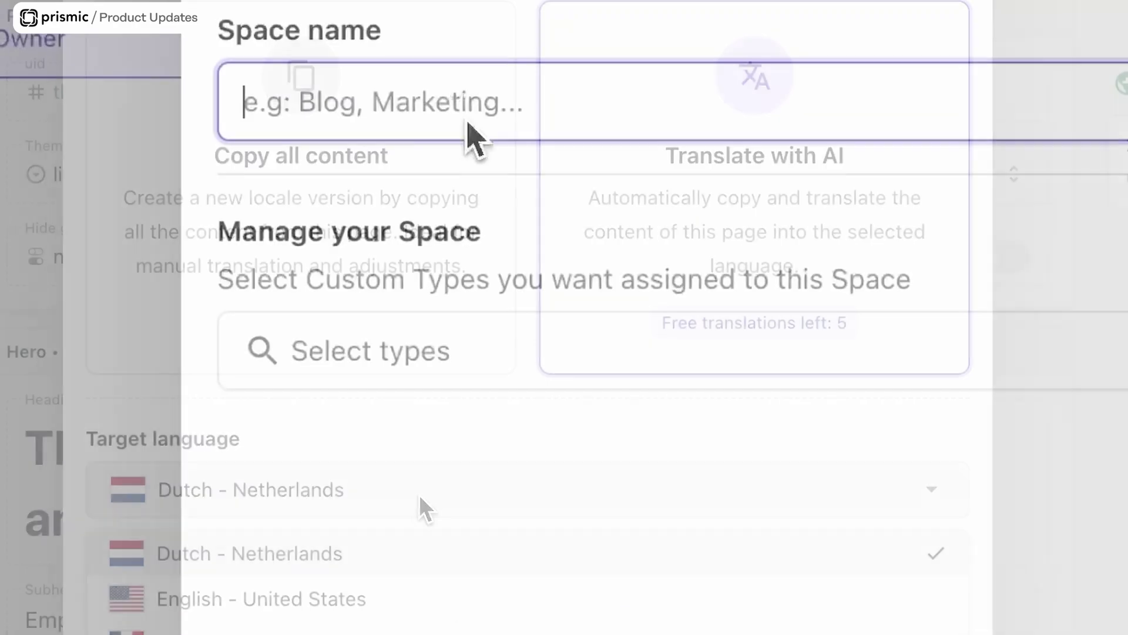
pyautogui.click(465, 362)
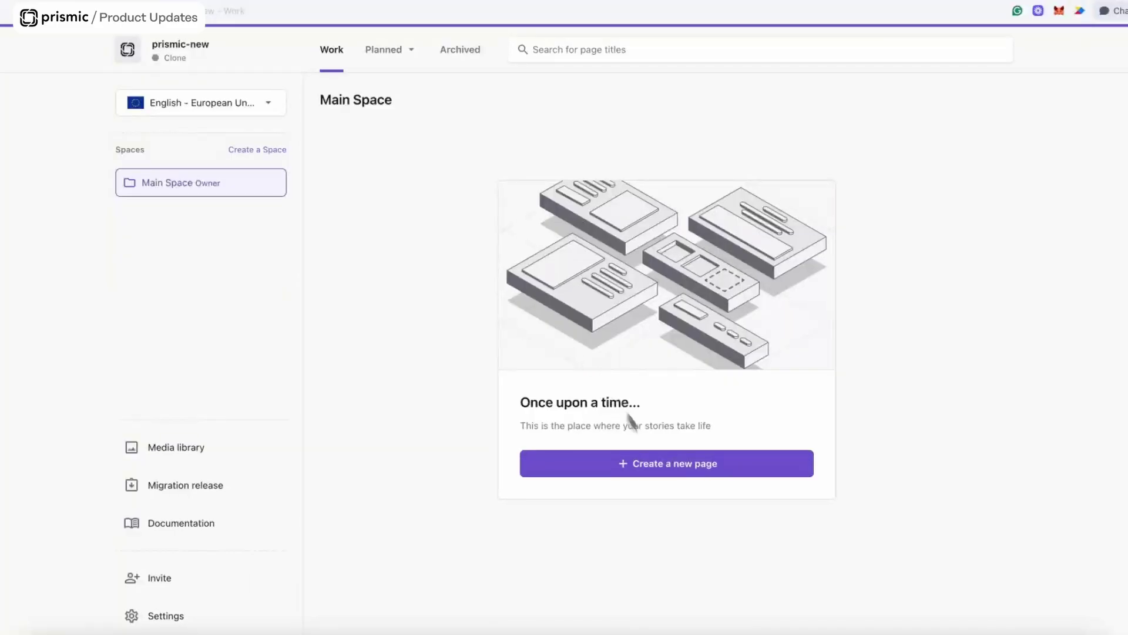
# - Create a new page of the repeatable type Page, filtering the page types by "page"
pyautogui.click(676, 464)
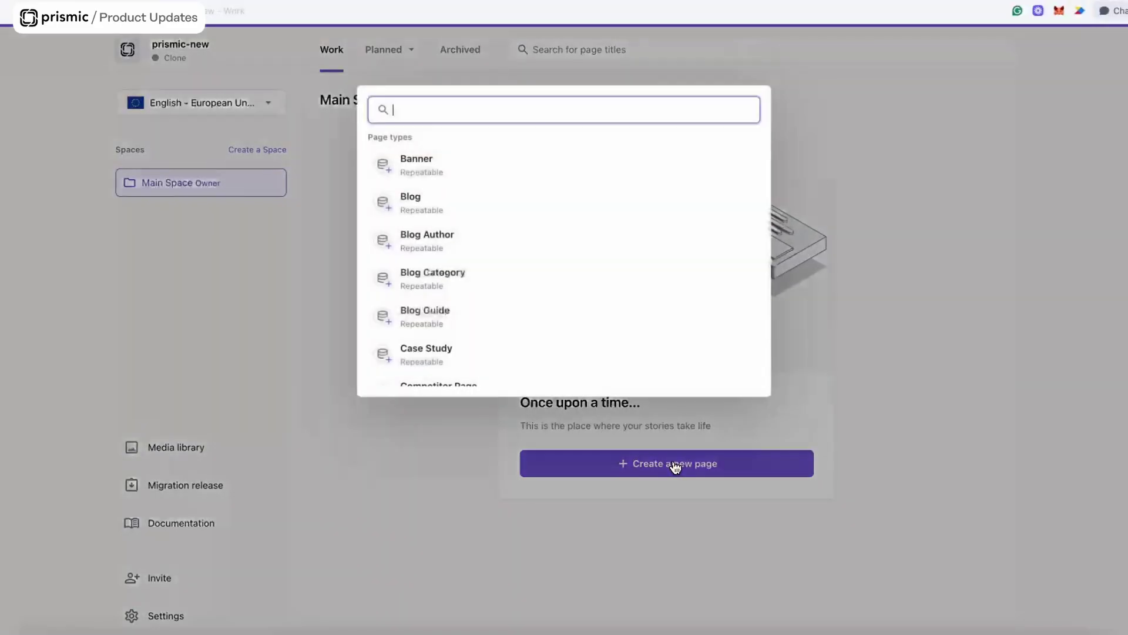
pyautogui.write('page')
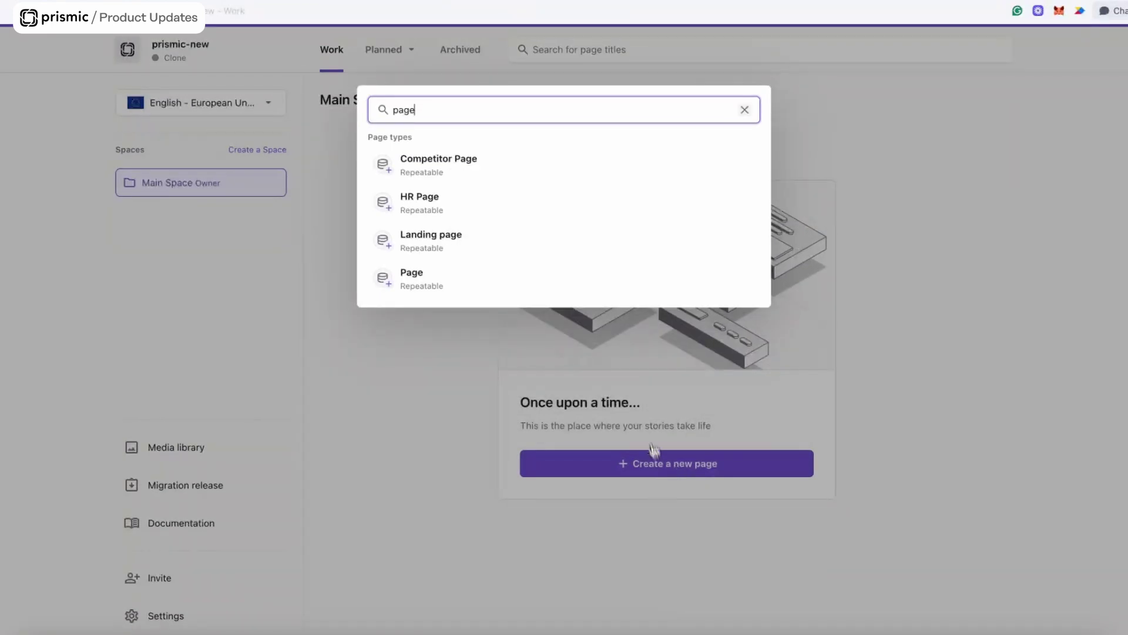
pyautogui.click(480, 281)
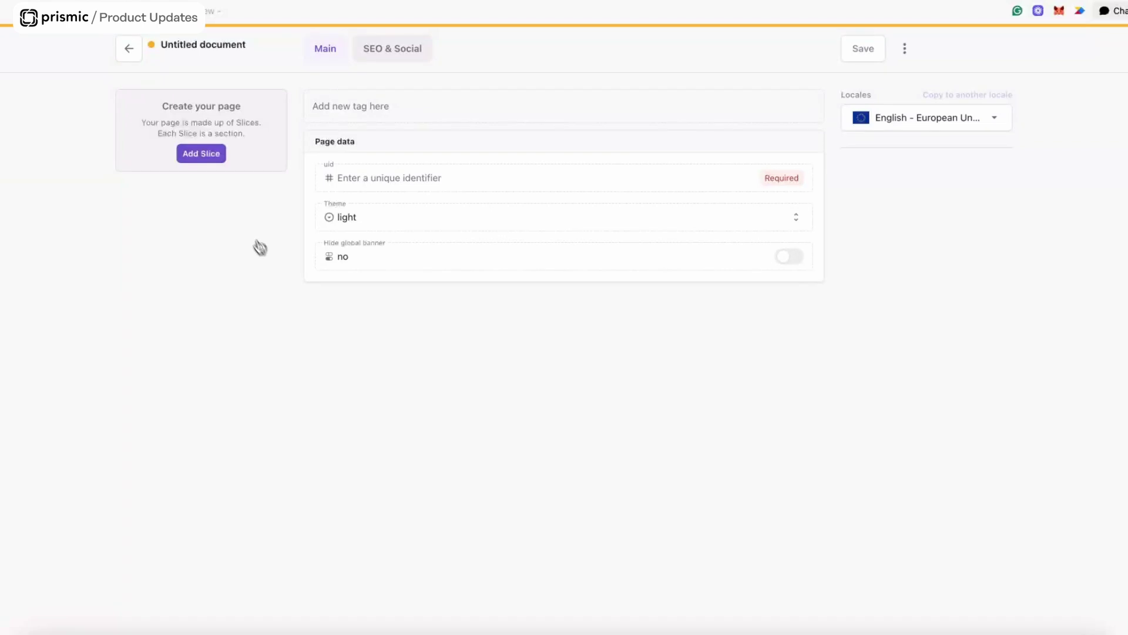
# - Examine the slice categories that can be added to the page, and close the slice library without adding one
pyautogui.click(203, 155)
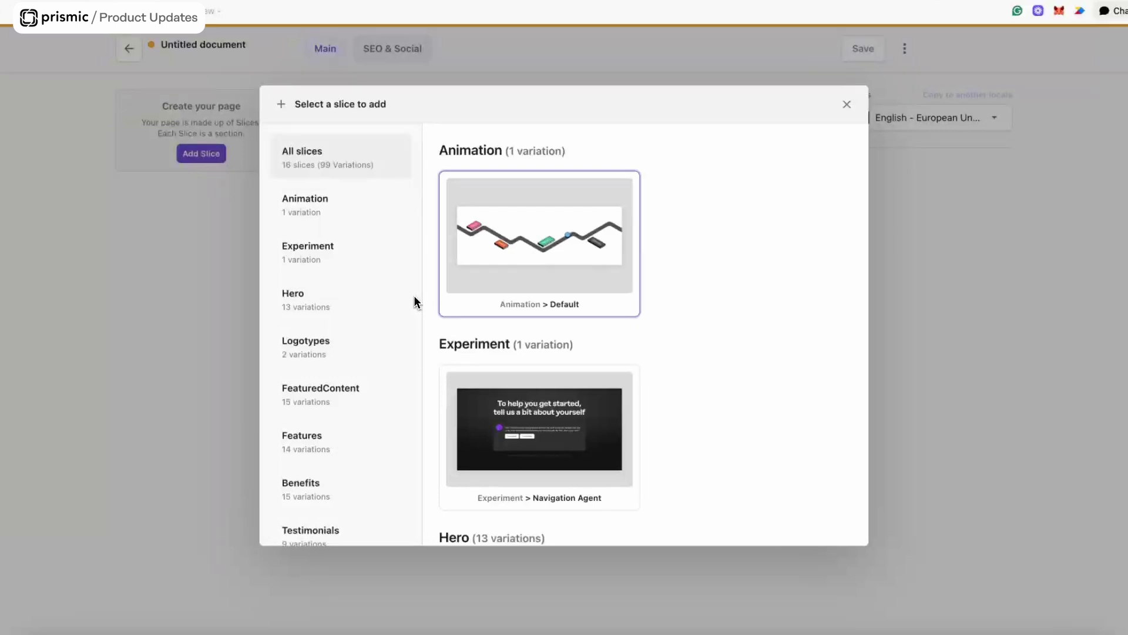
pyautogui.scroll(-1, 369, 305)
pyautogui.scroll(1, 369, 305)
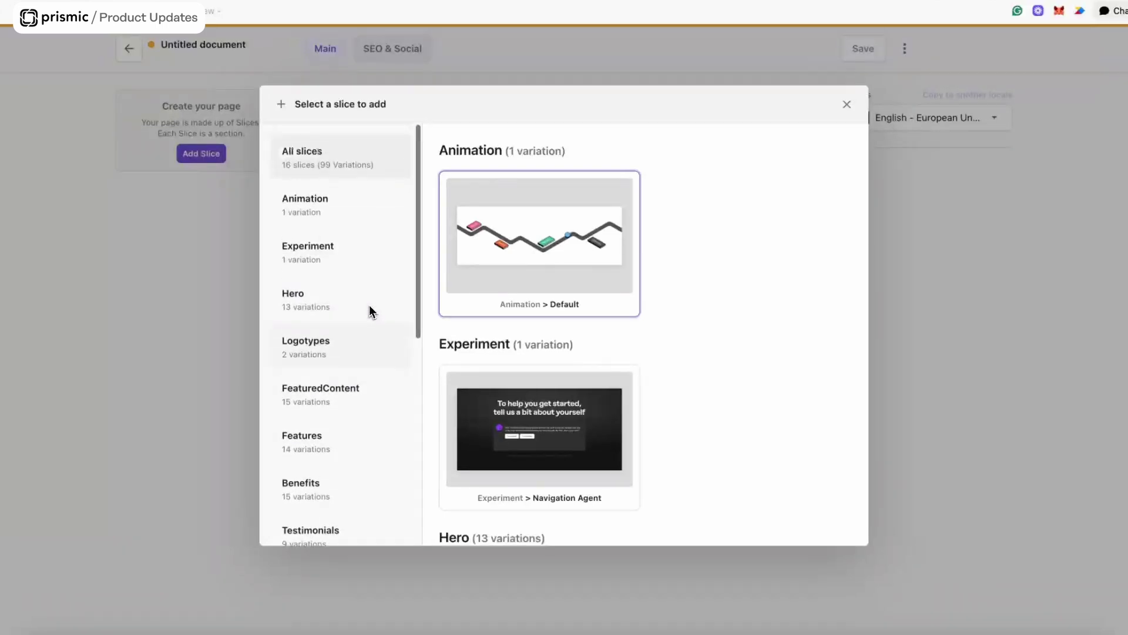
pyautogui.scroll(-1, 369, 304)
pyautogui.scroll(-4, 369, 306)
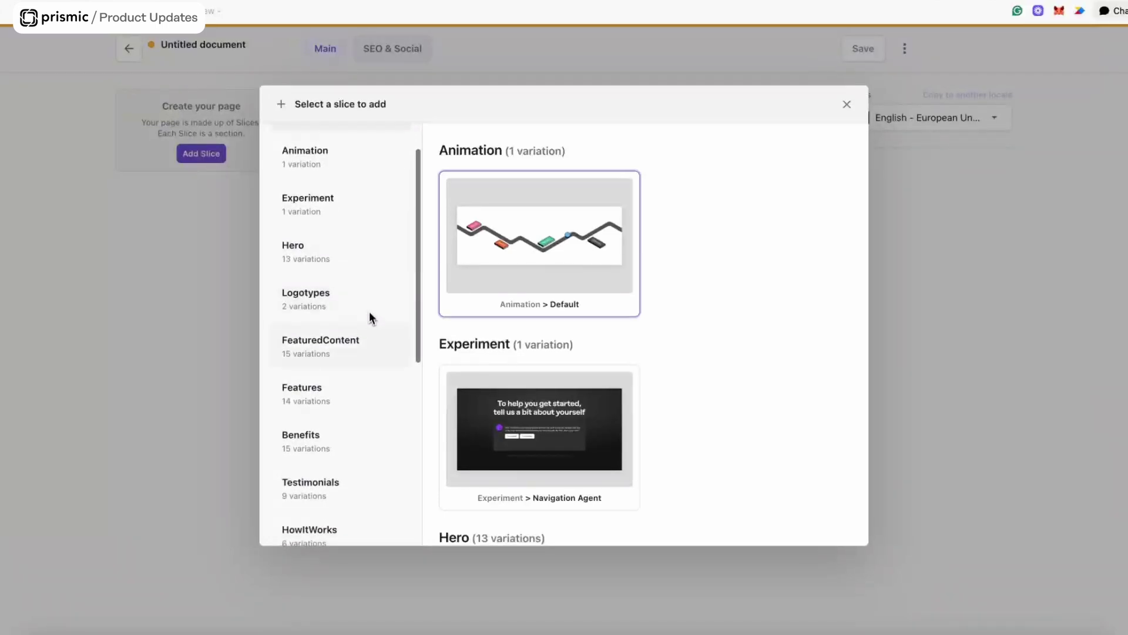
pyautogui.scroll(-9, 368, 335)
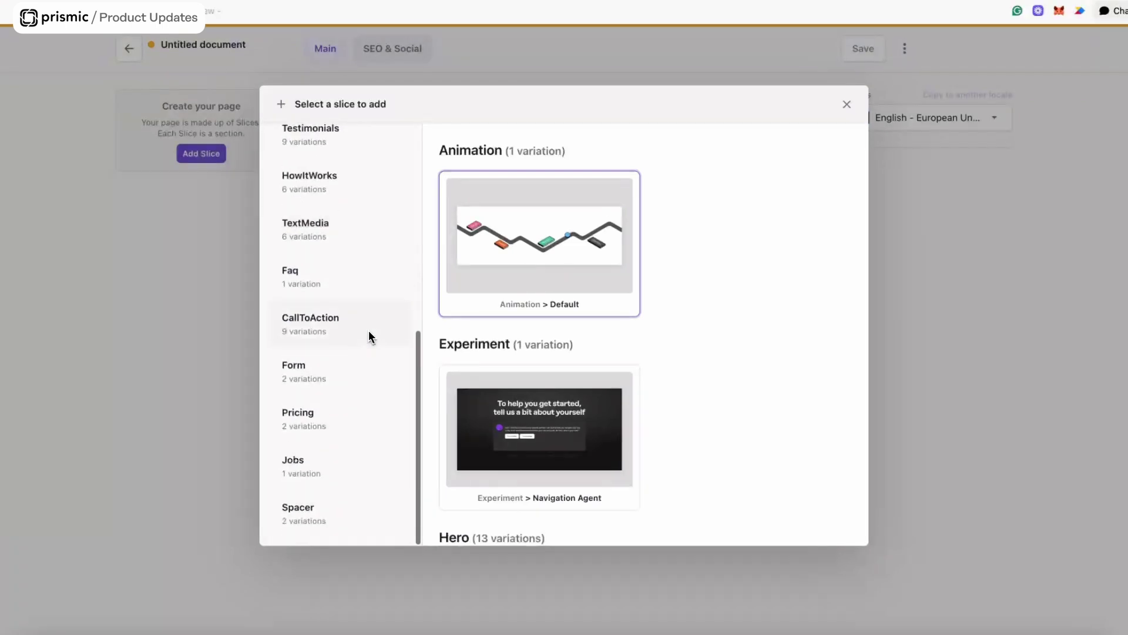
pyautogui.scroll(1, 368, 335)
pyautogui.scroll(12, 368, 335)
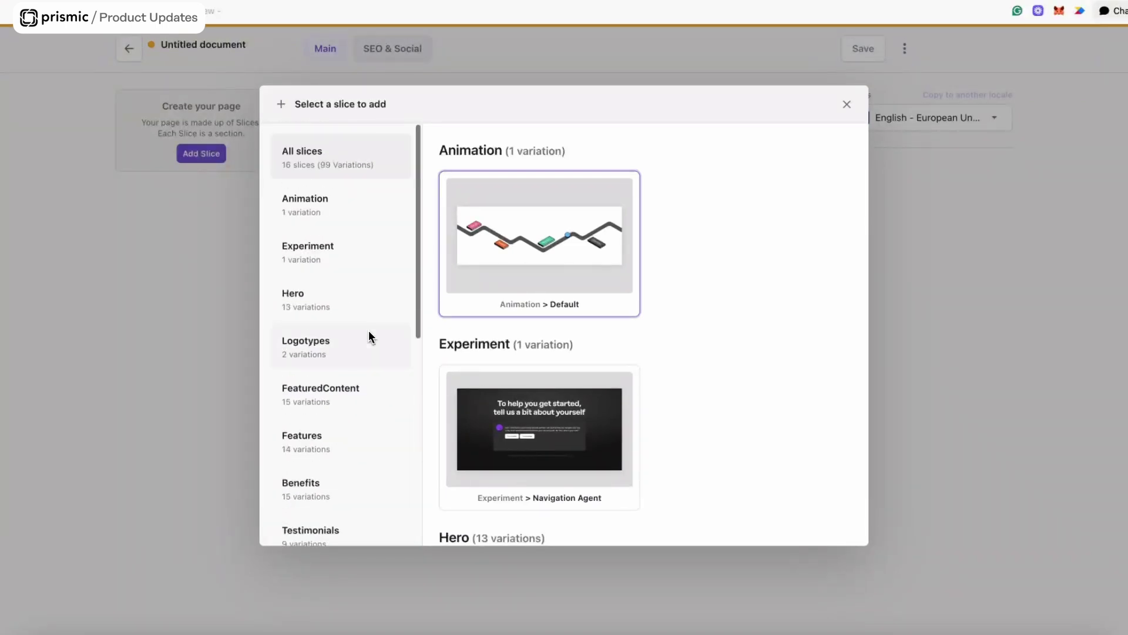
pyautogui.click(207, 338)
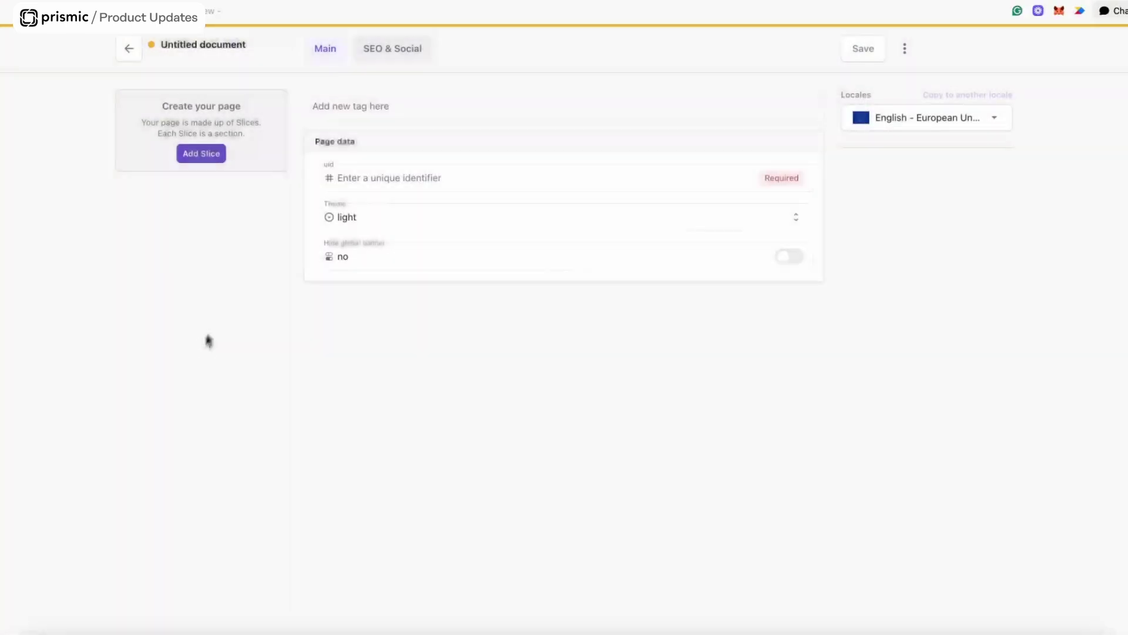
# - Review the page's SEO & Social fields and return to its main content fields
pyautogui.click(398, 61)
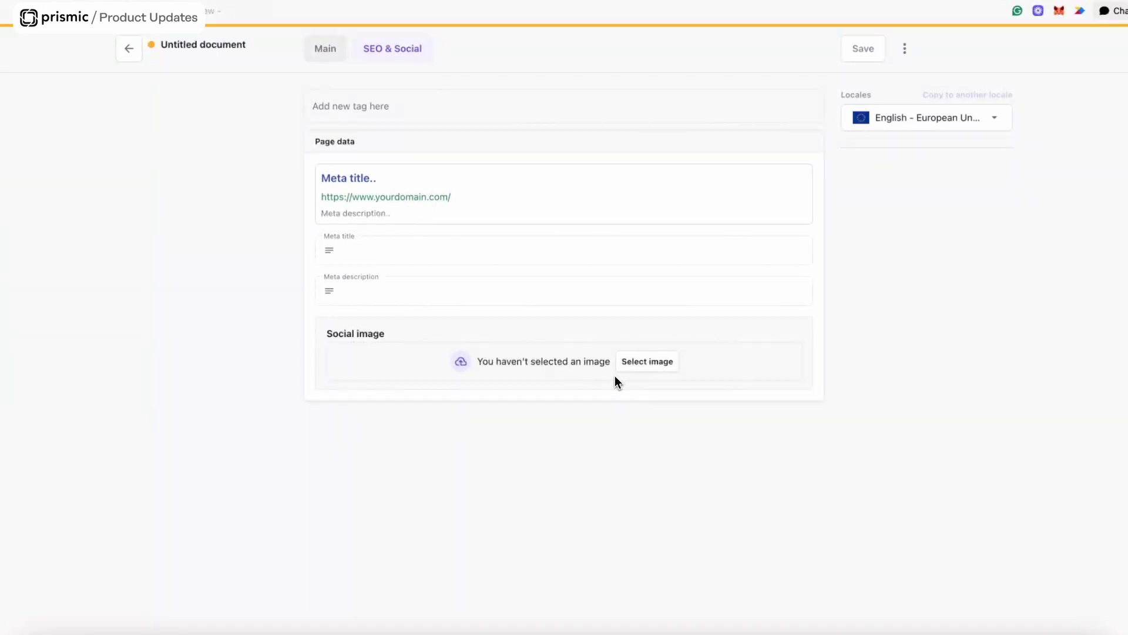
pyautogui.click(320, 49)
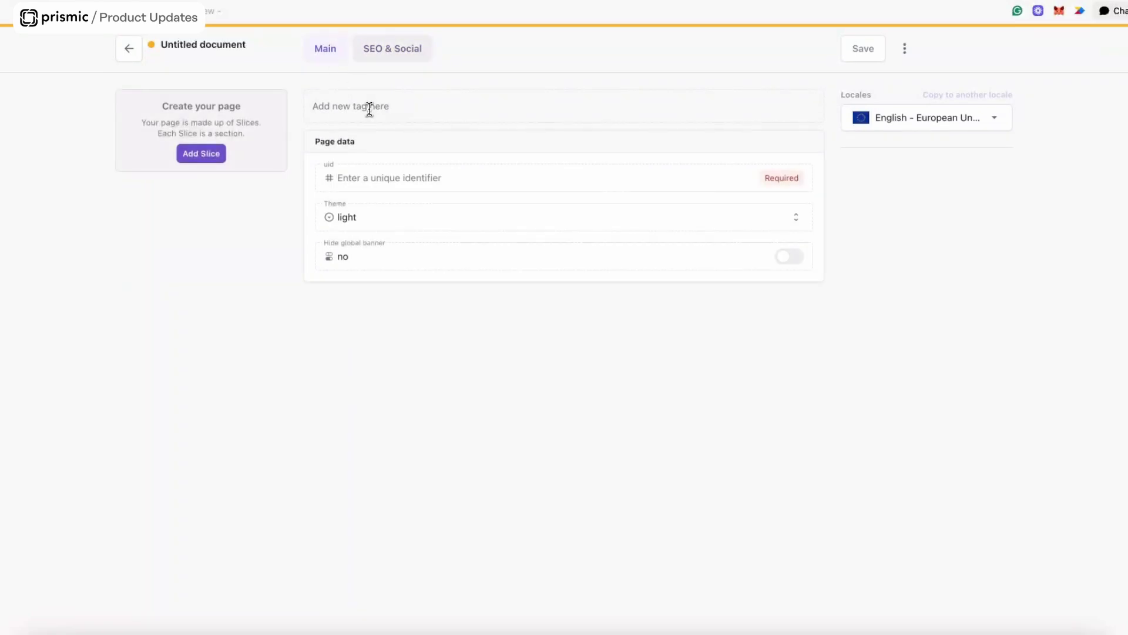
pyautogui.click(369, 108)
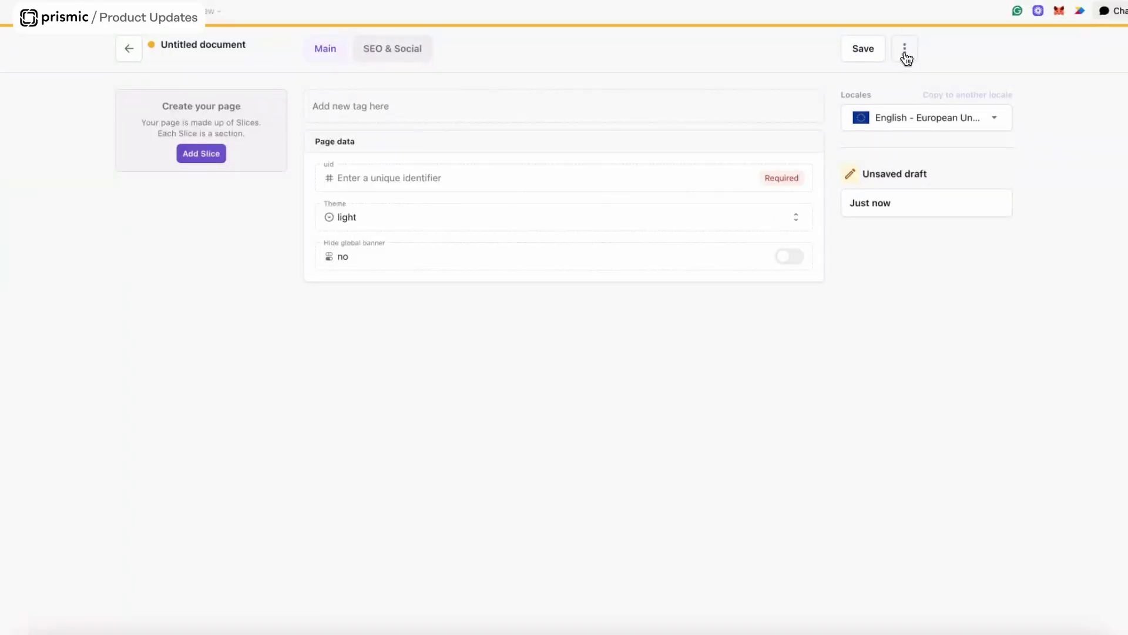
pyautogui.click(905, 53)
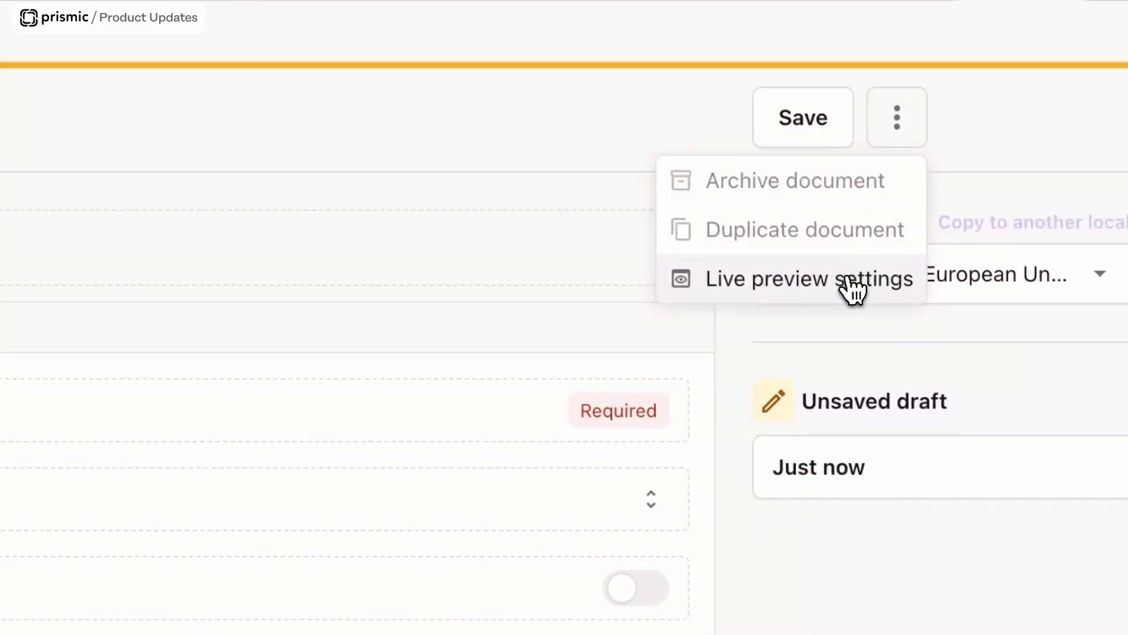
pyautogui.click(852, 288)
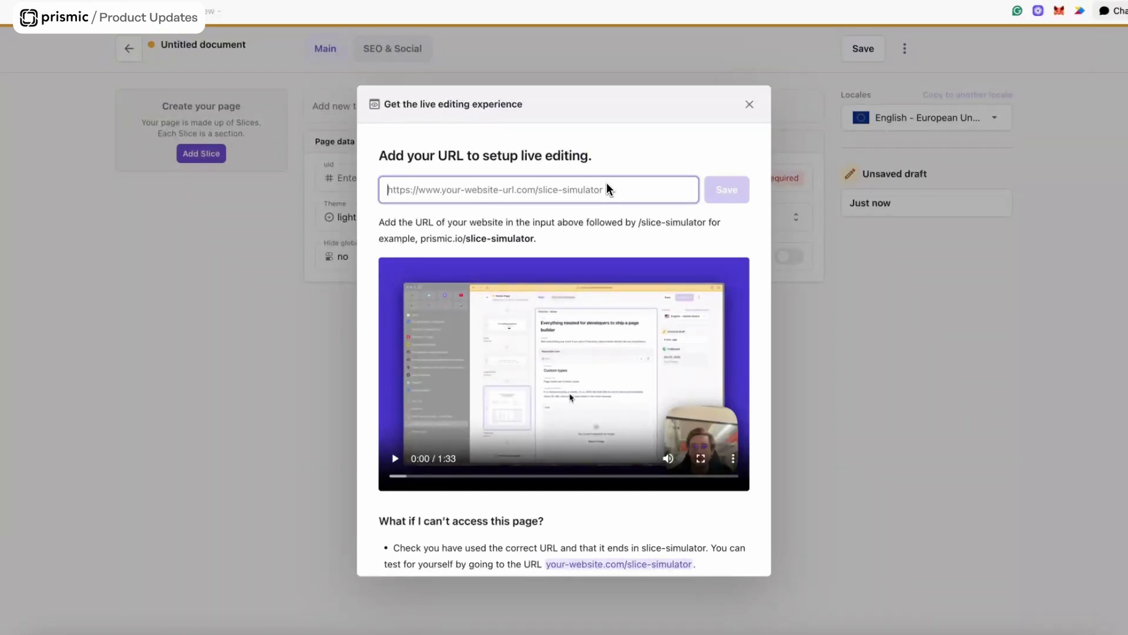
pyautogui.write('https://prismic.io/slice-simulator')
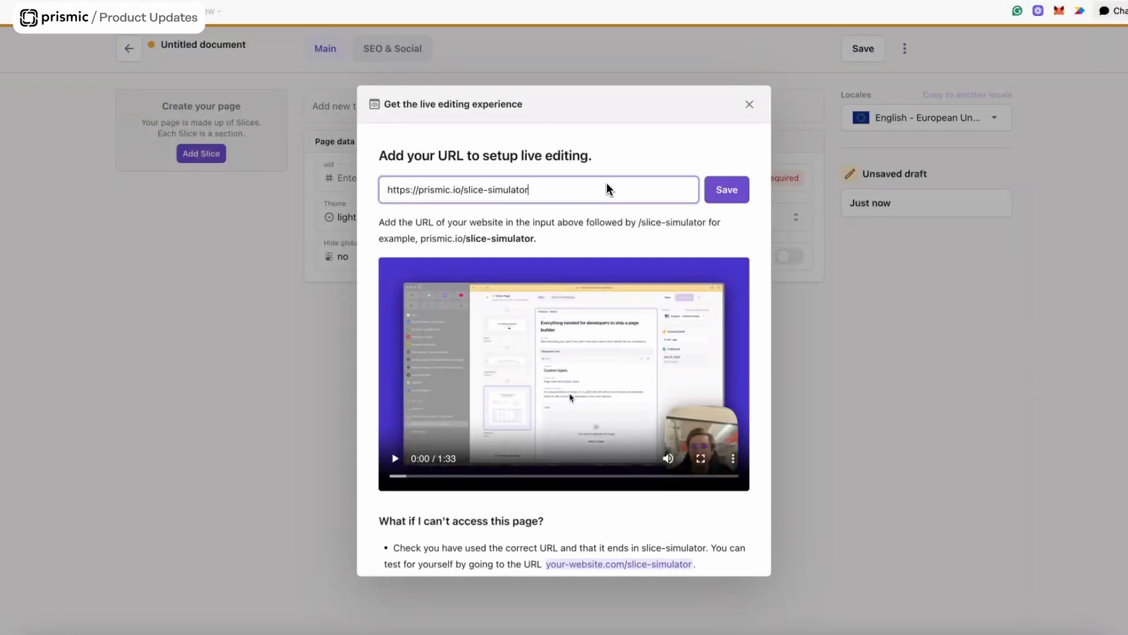
pyautogui.click(727, 190)
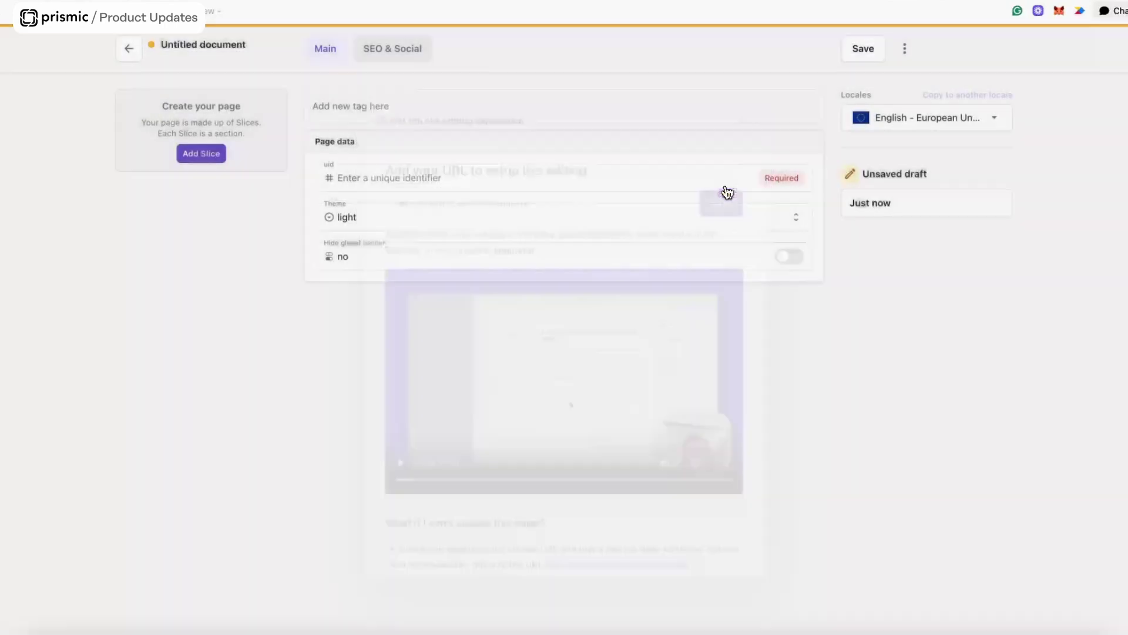
# - Add a Hero slice in the Homepage variation to the page
pyautogui.click(207, 156)
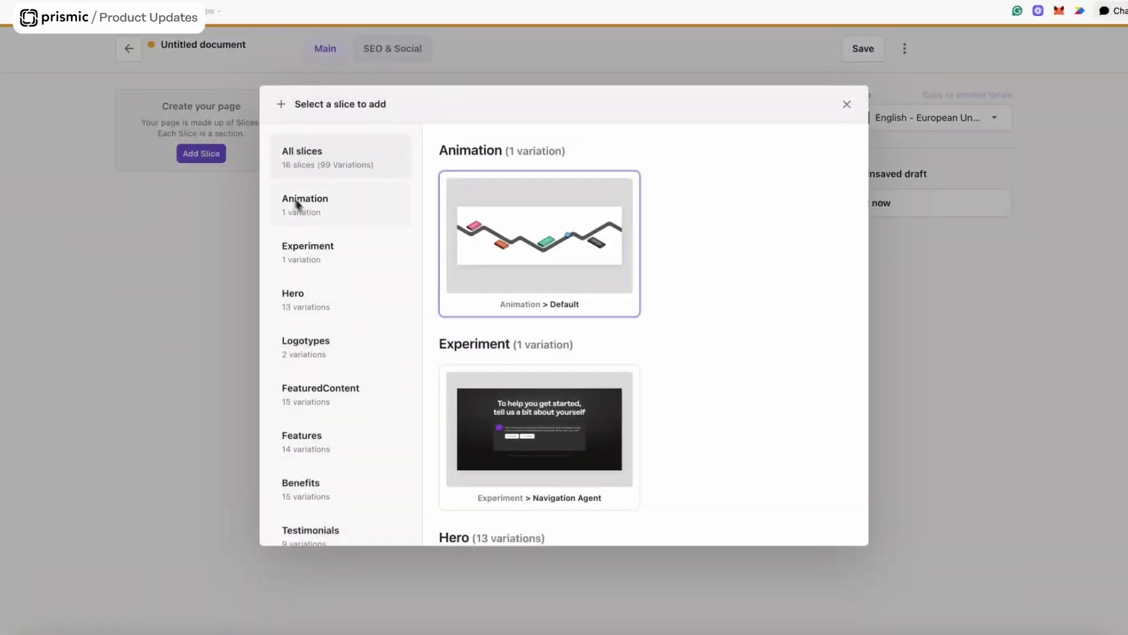
pyautogui.scroll(-7, 344, 381)
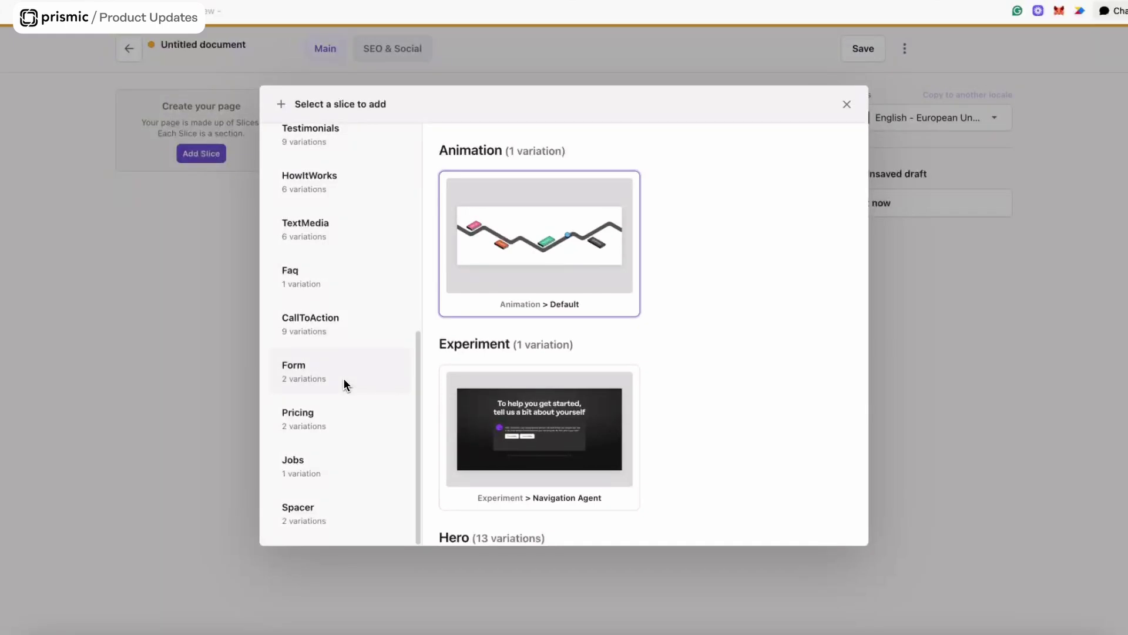
pyautogui.scroll(6, 343, 378)
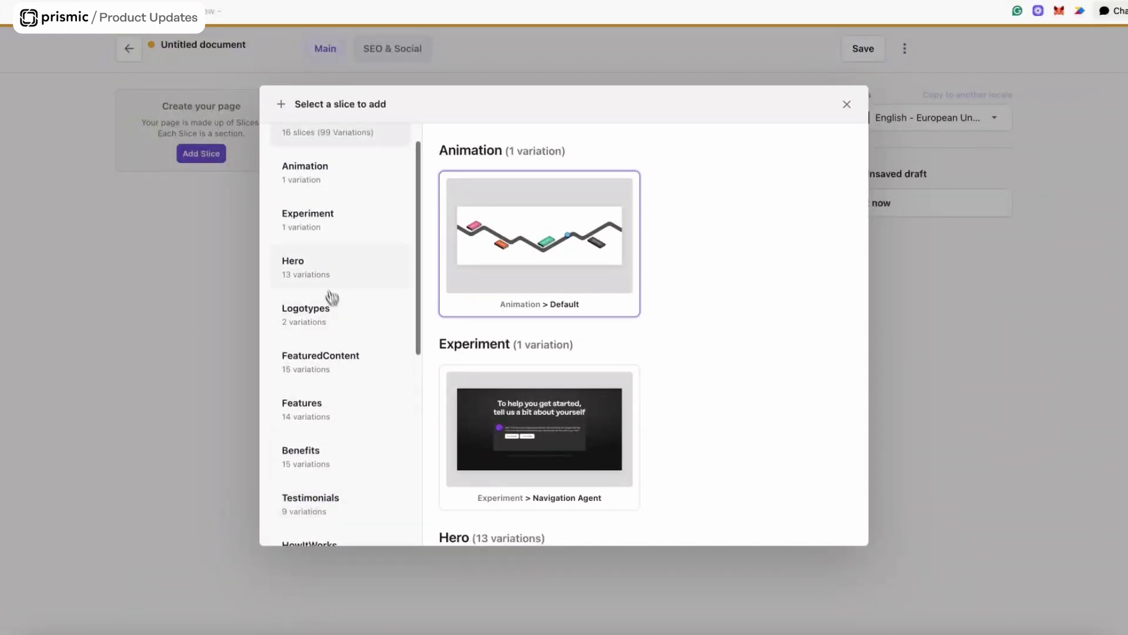
pyautogui.click(321, 269)
pyautogui.scroll(-4, 588, 352)
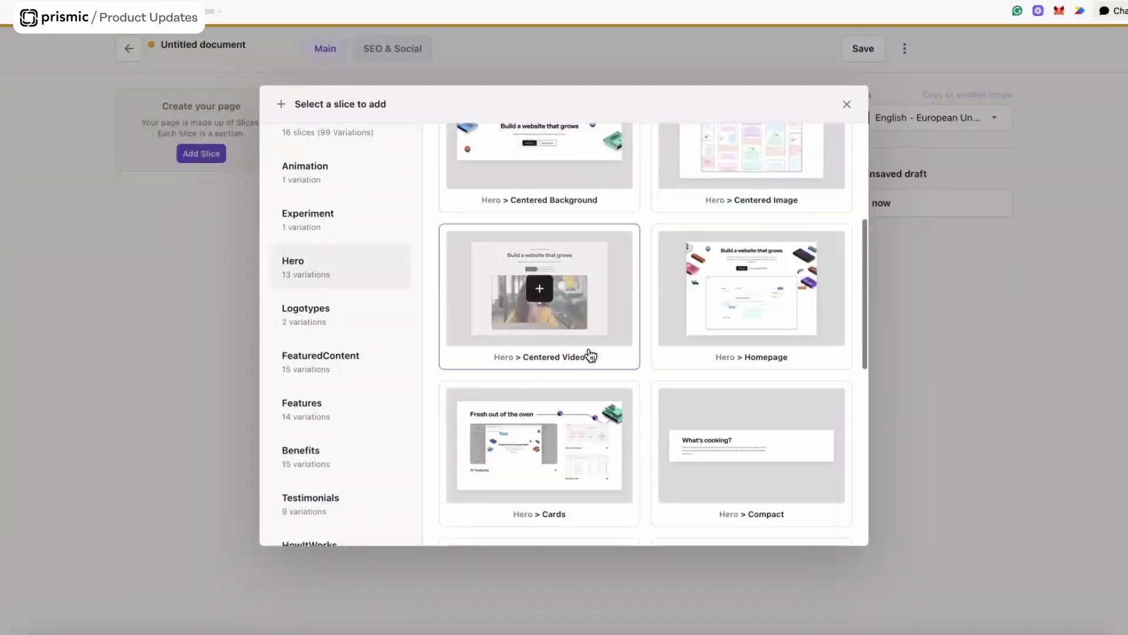
pyautogui.scroll(-1, 674, 328)
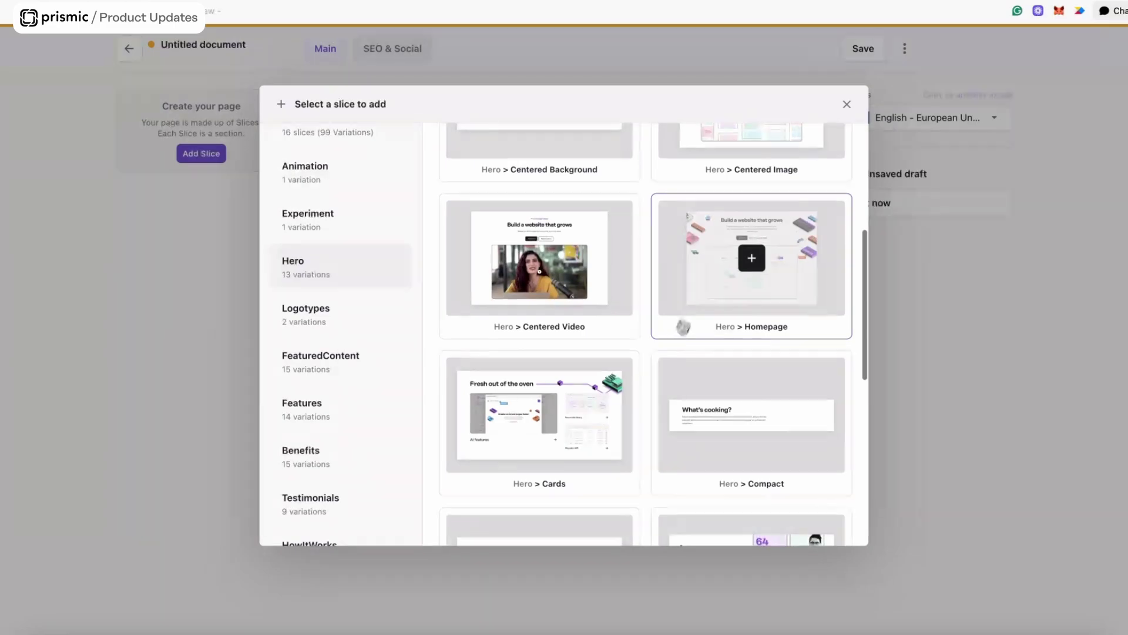
pyautogui.click(751, 261)
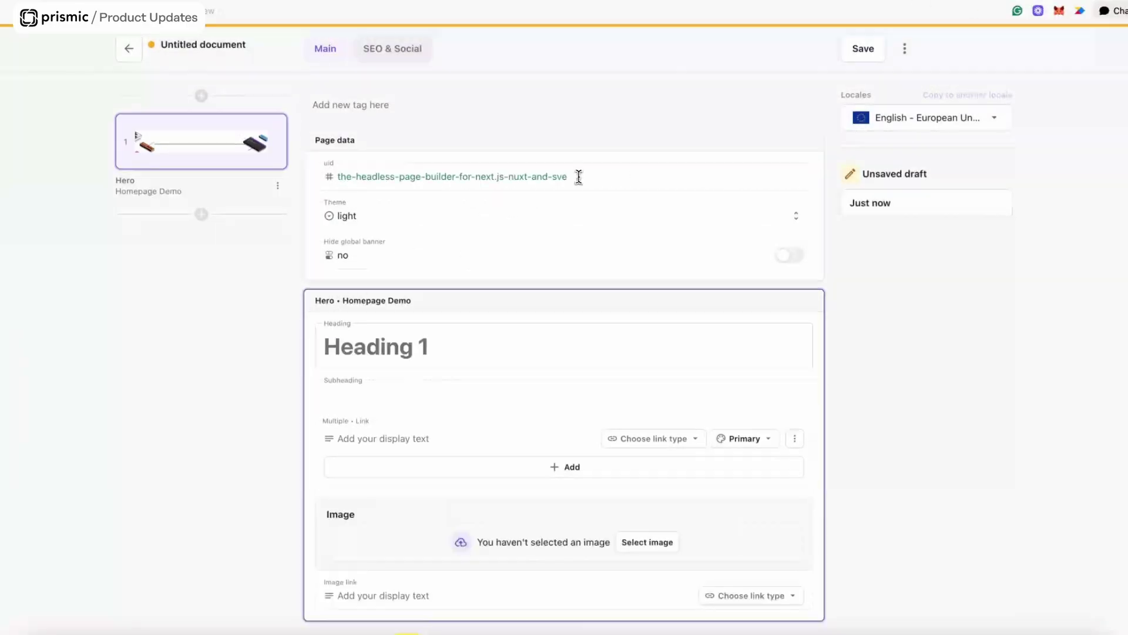
# - Copy the headline "The headless page builder for Next.js, Nuxt, and SvelteKit sites" from the Prismic website into the hero's heading
pyautogui.click(999, 1)
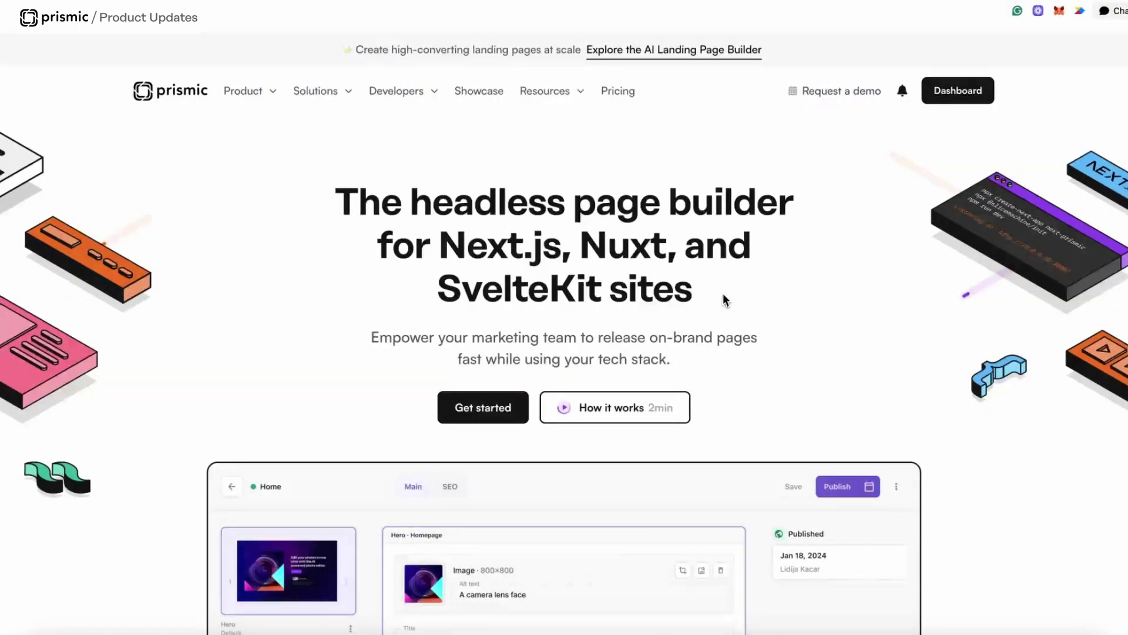
pyautogui.moveTo(724, 300); pyautogui.dragTo(332, 200)
pyautogui.hotkey('ctrl', 'c')
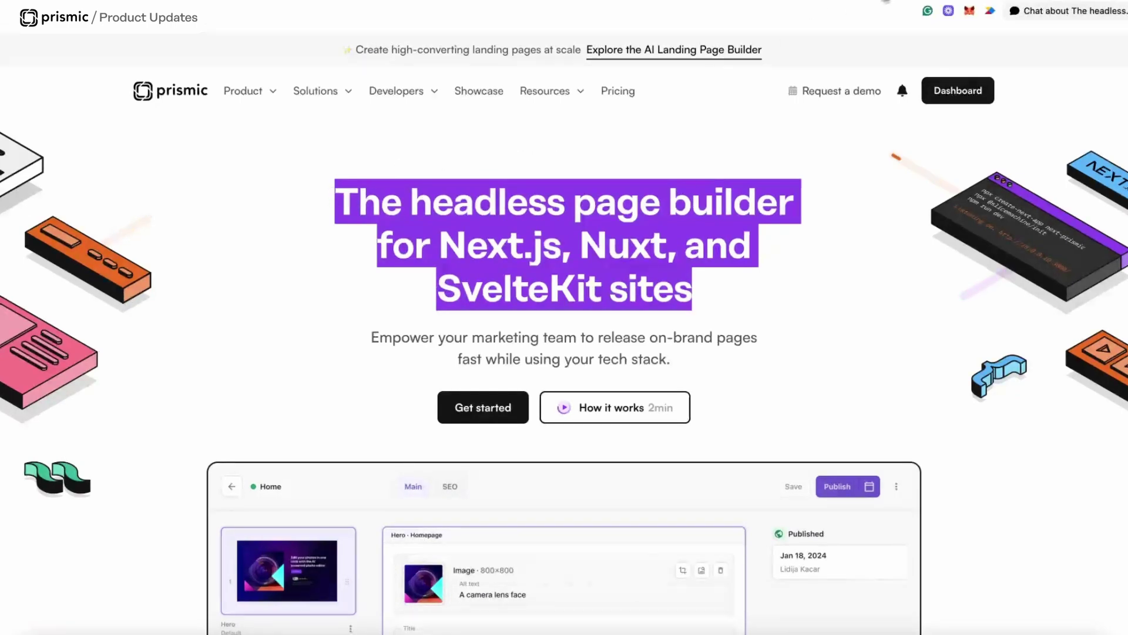
pyautogui.click(887, 2)
pyautogui.click(438, 357)
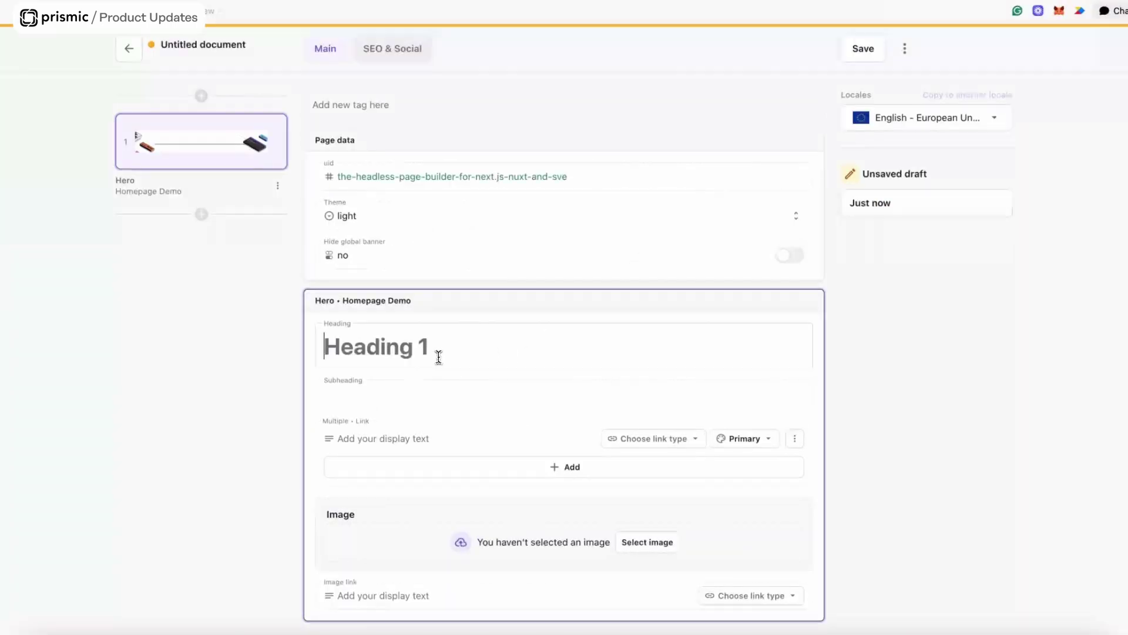
pyautogui.hotkey('ctrl', 'v')
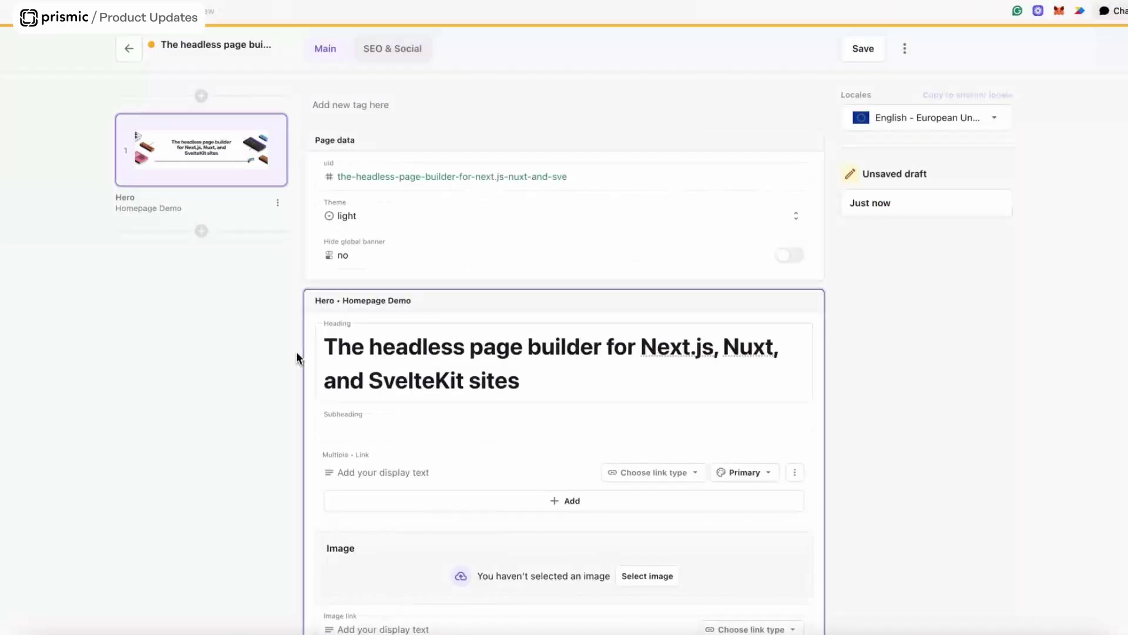
# - Fill the hero's subheading with "Empower your marketing team to release on-brand pages fast while using your tech stack."
pyautogui.click(417, 410)
pyautogui.write('Empower your marketing team to release on-brand pages fast while using your tech stack.')
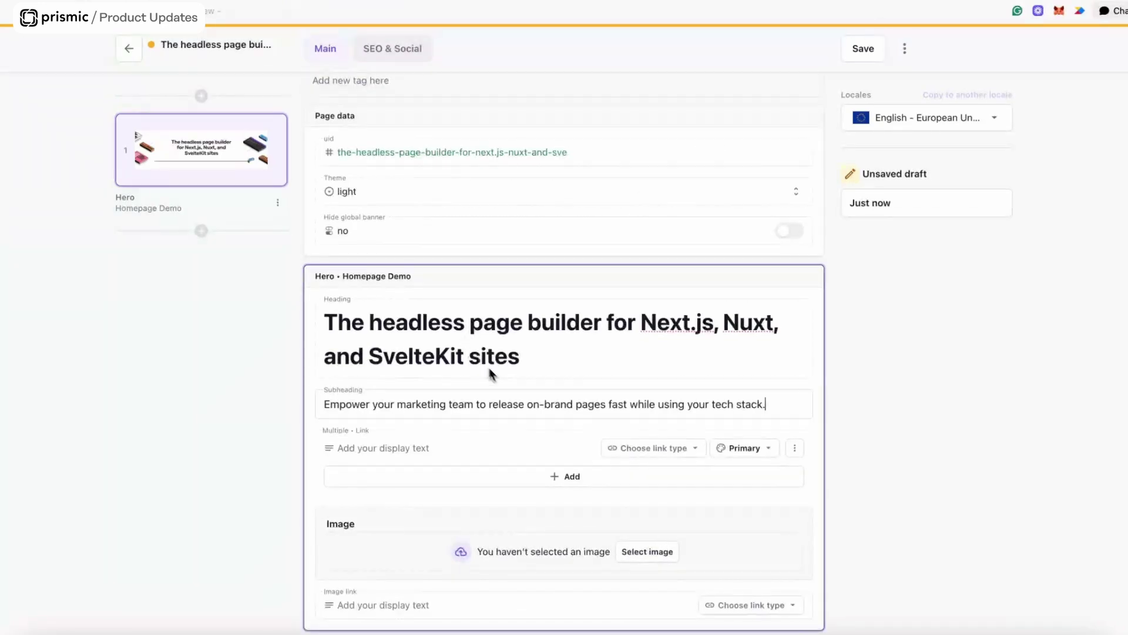
# - Make the words "on-brand pages" in the hero's subheading bold
pyautogui.click(542, 404)
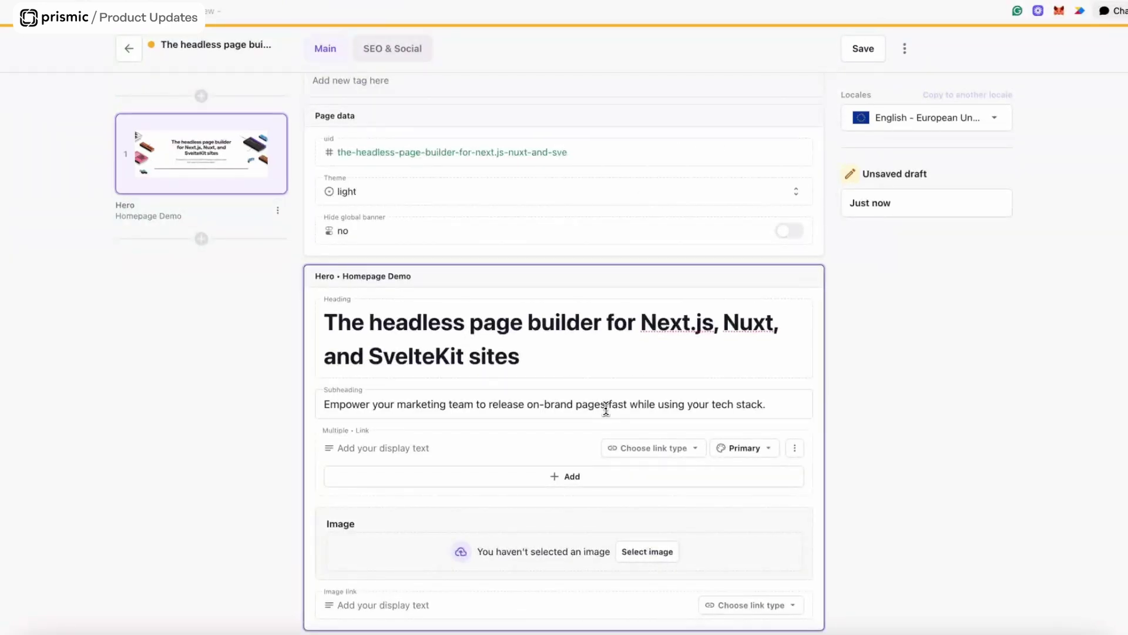
pyautogui.moveTo(606, 406); pyautogui.dragTo(528, 408)
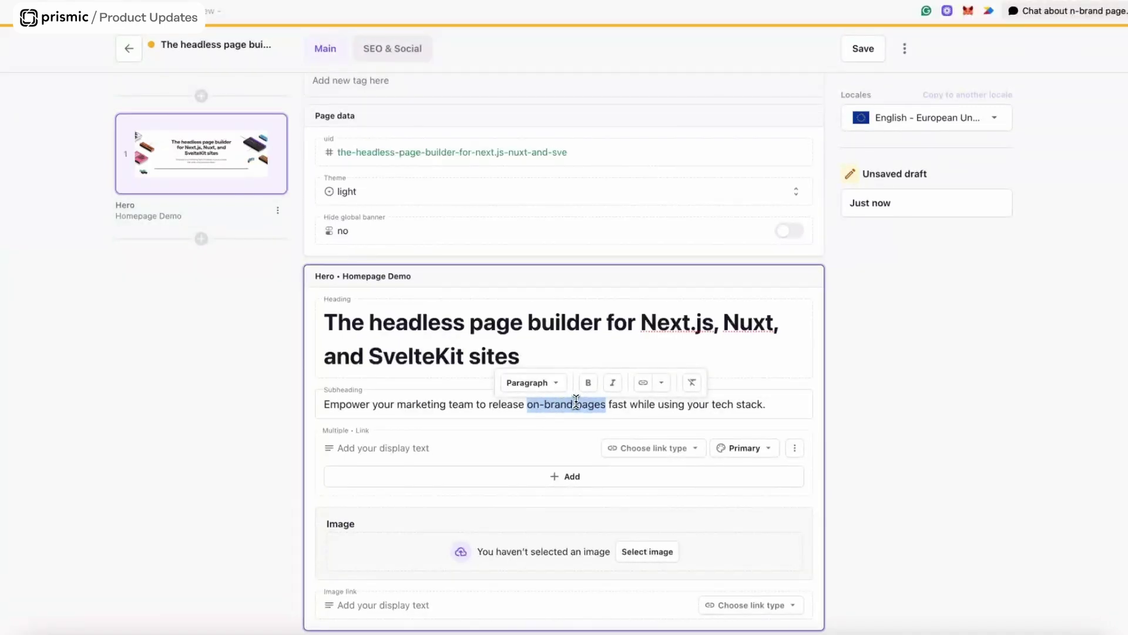
pyautogui.click(544, 385)
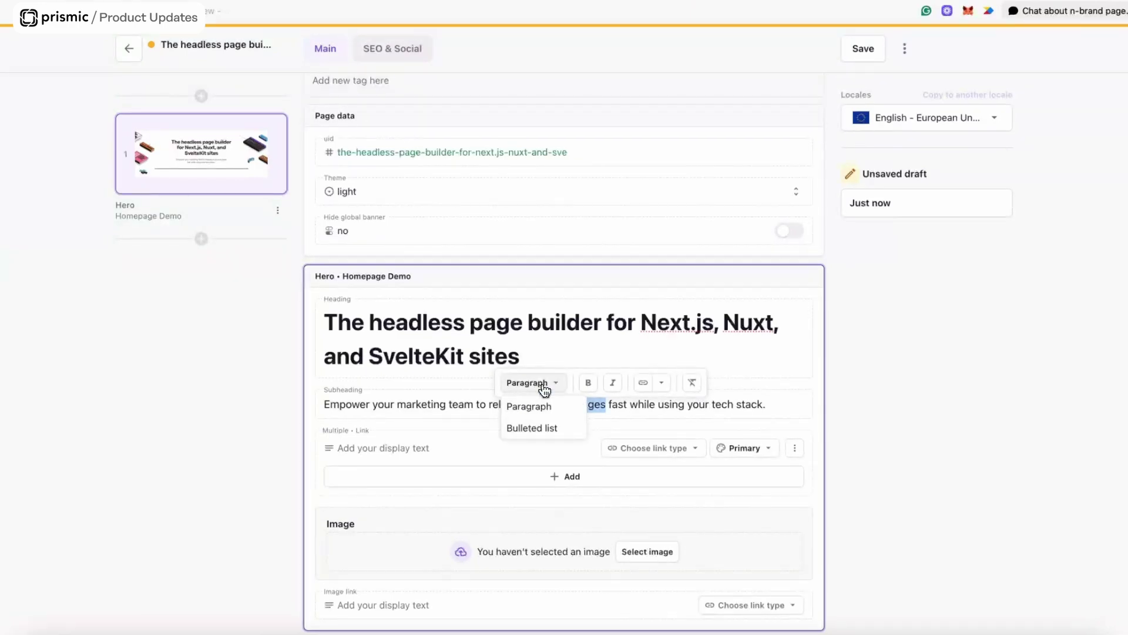
pyautogui.click(544, 385)
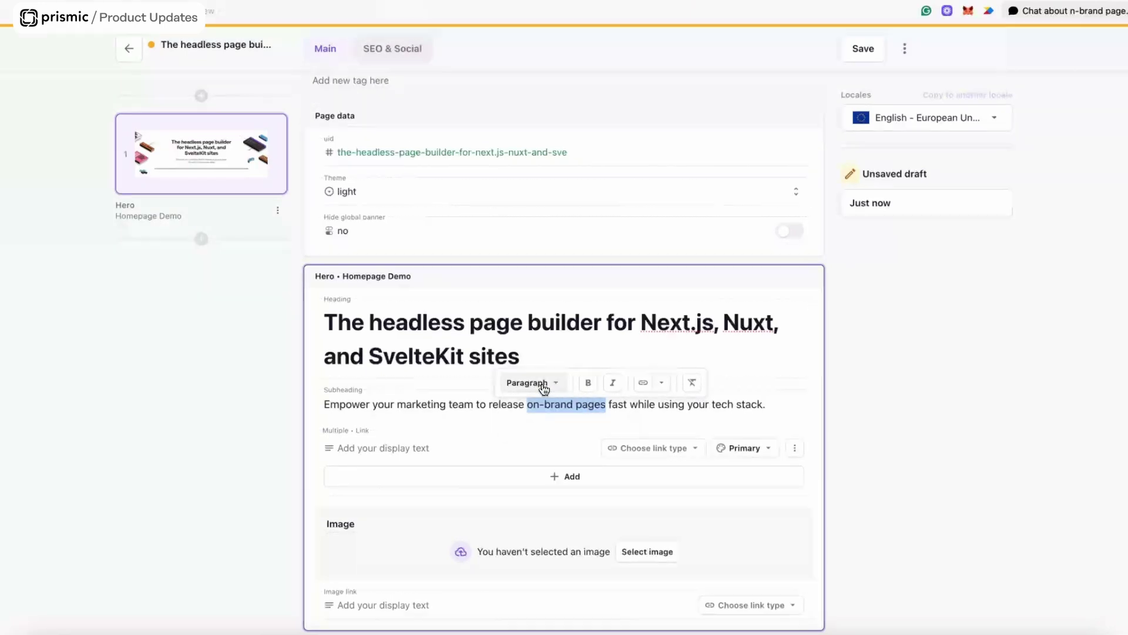
pyautogui.click(590, 386)
pyautogui.click(199, 494)
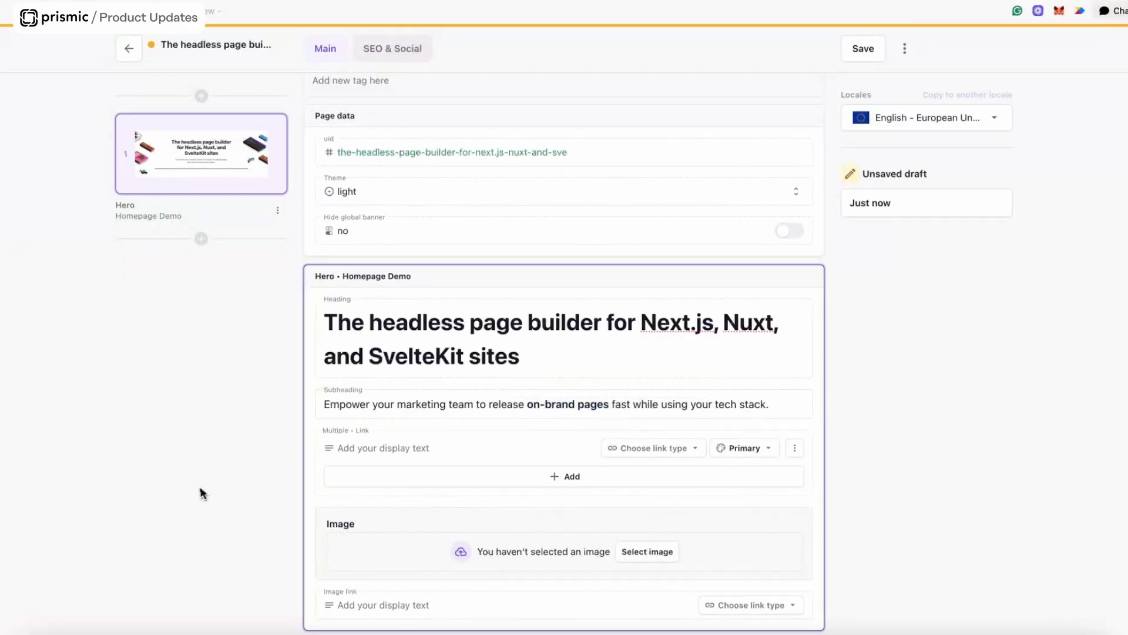
pyautogui.scroll(-1, 274, 484)
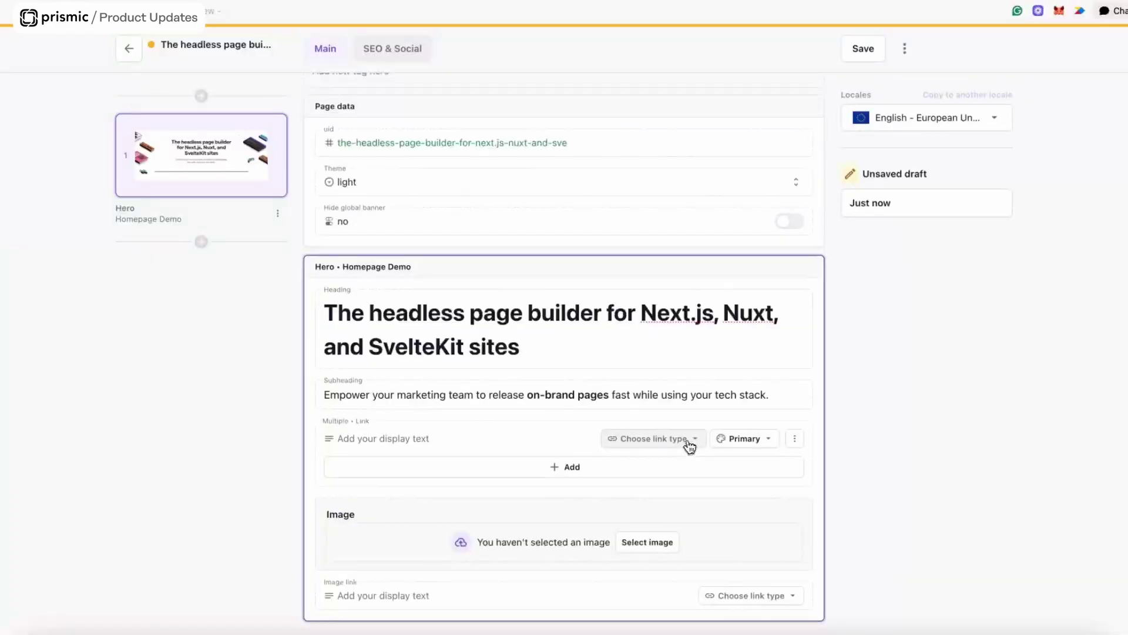
pyautogui.click(651, 441)
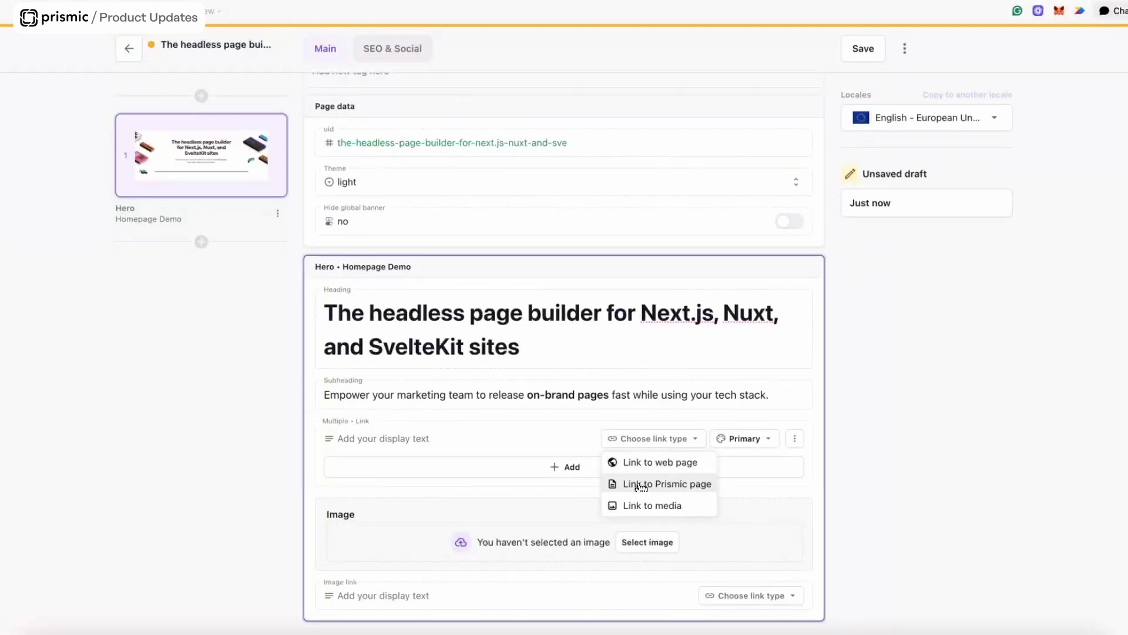
pyautogui.click(641, 484)
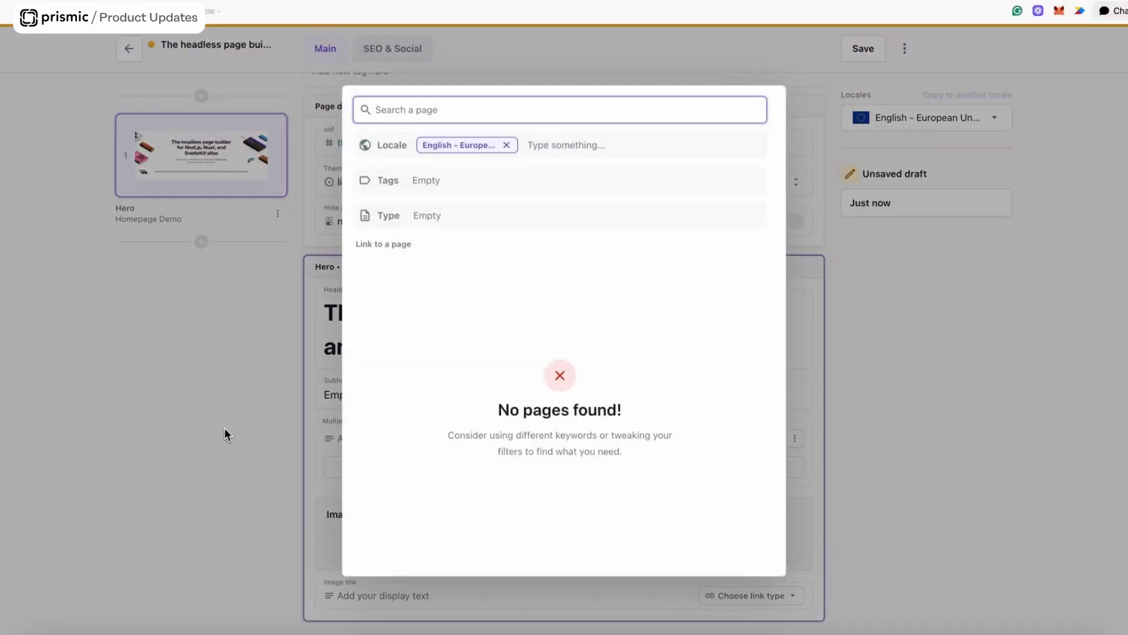
pyautogui.click(231, 361)
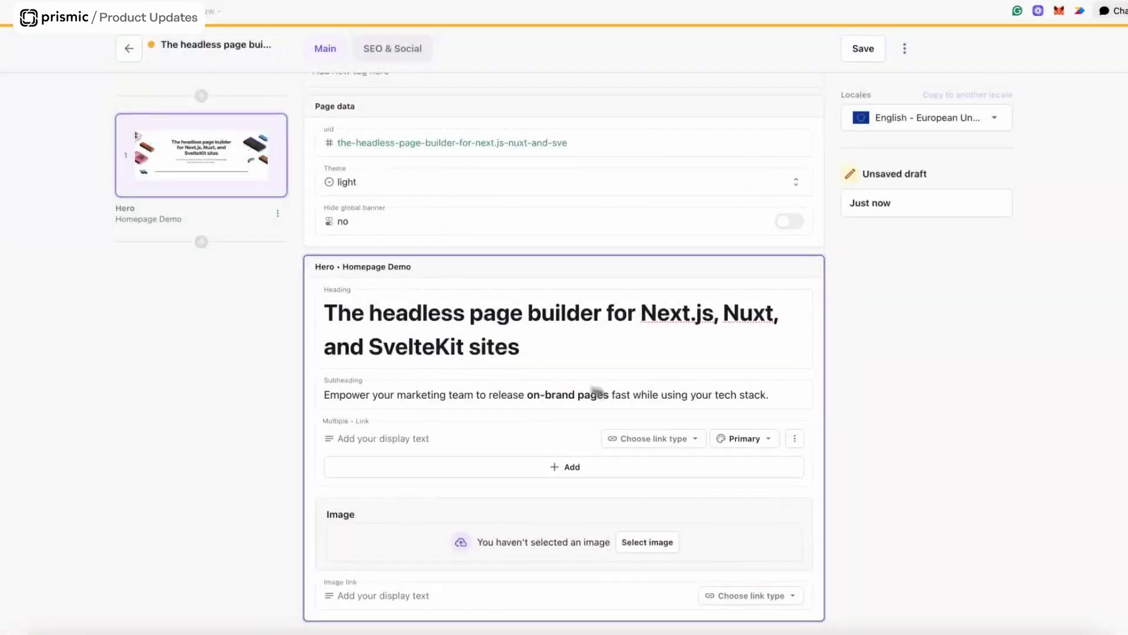
pyautogui.click(625, 437)
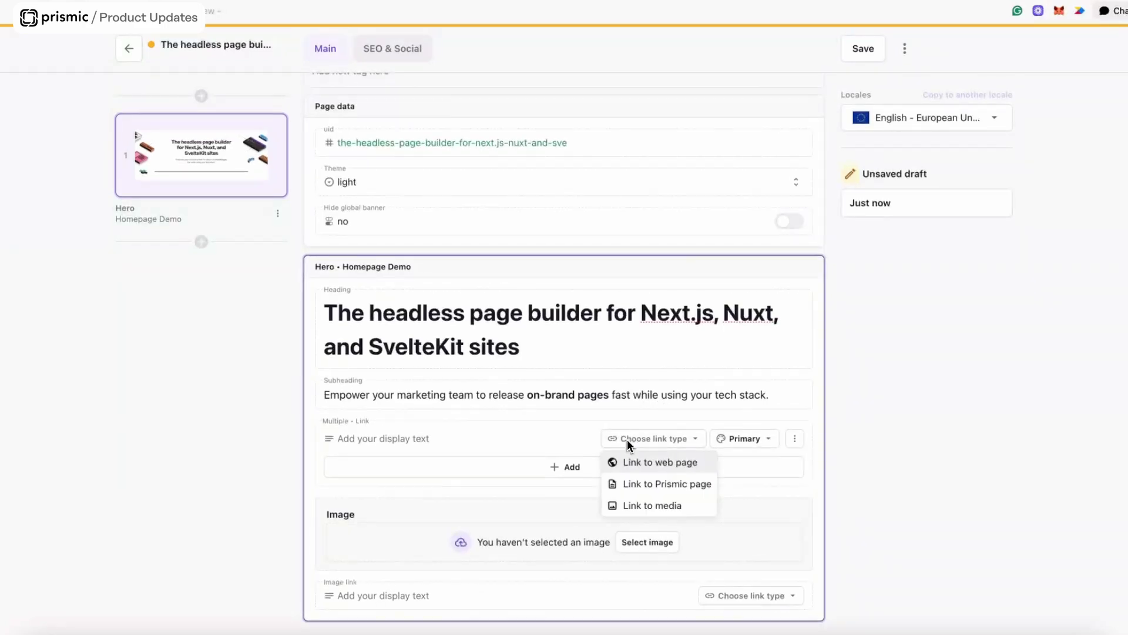
pyautogui.click(638, 462)
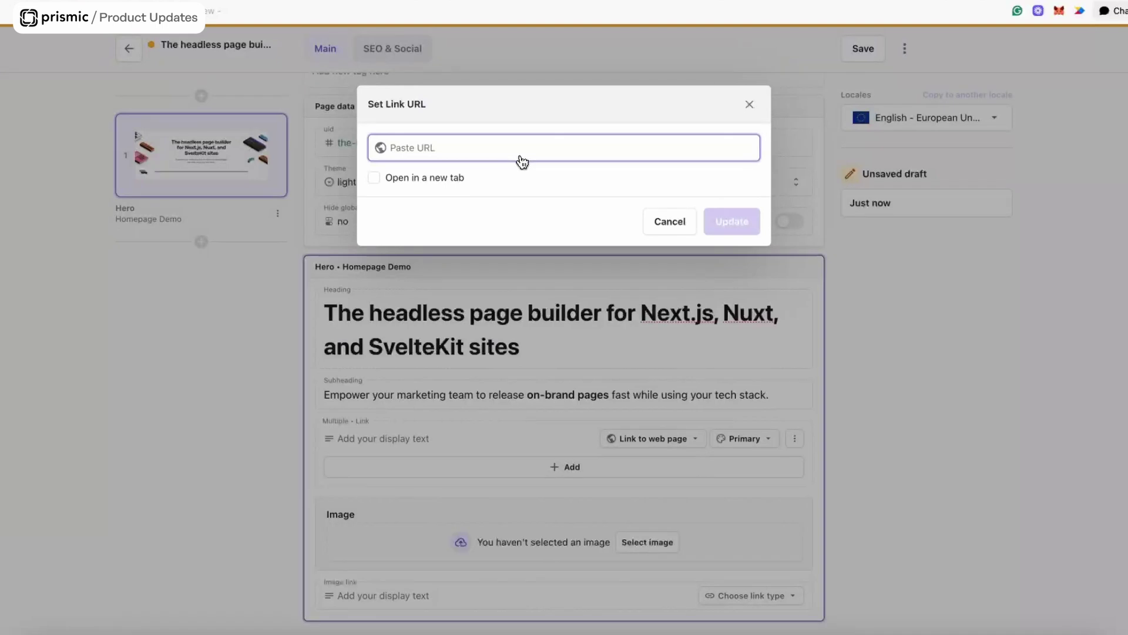
pyautogui.write('www.prismic.io/p')
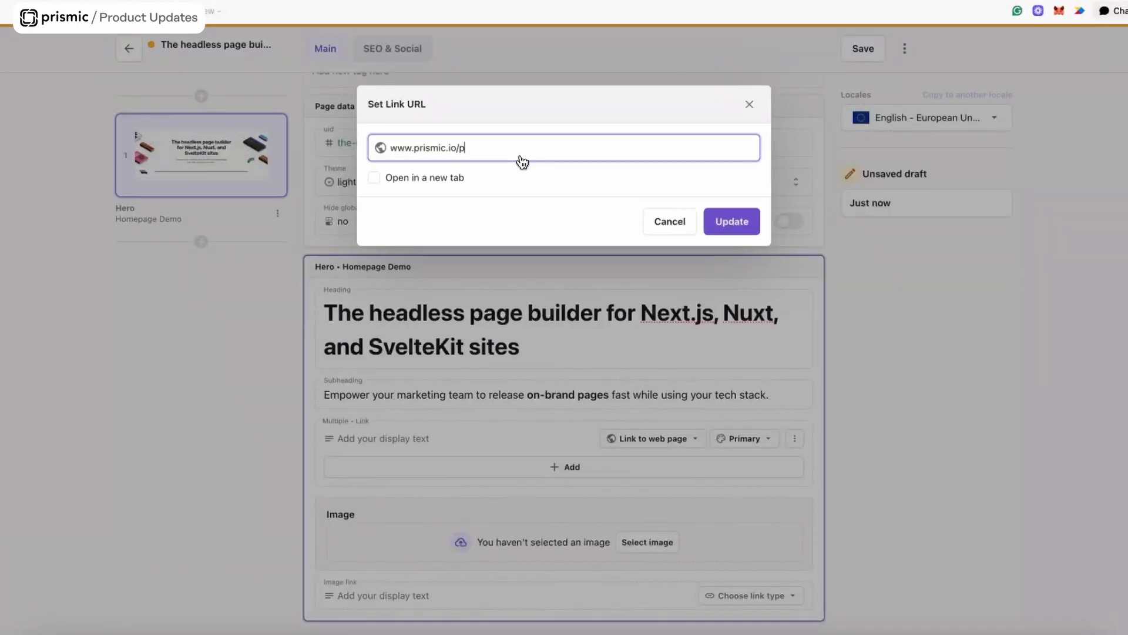
pyautogui.press('BackSpace')
pyautogui.write('dashboard')
pyautogui.click(433, 178)
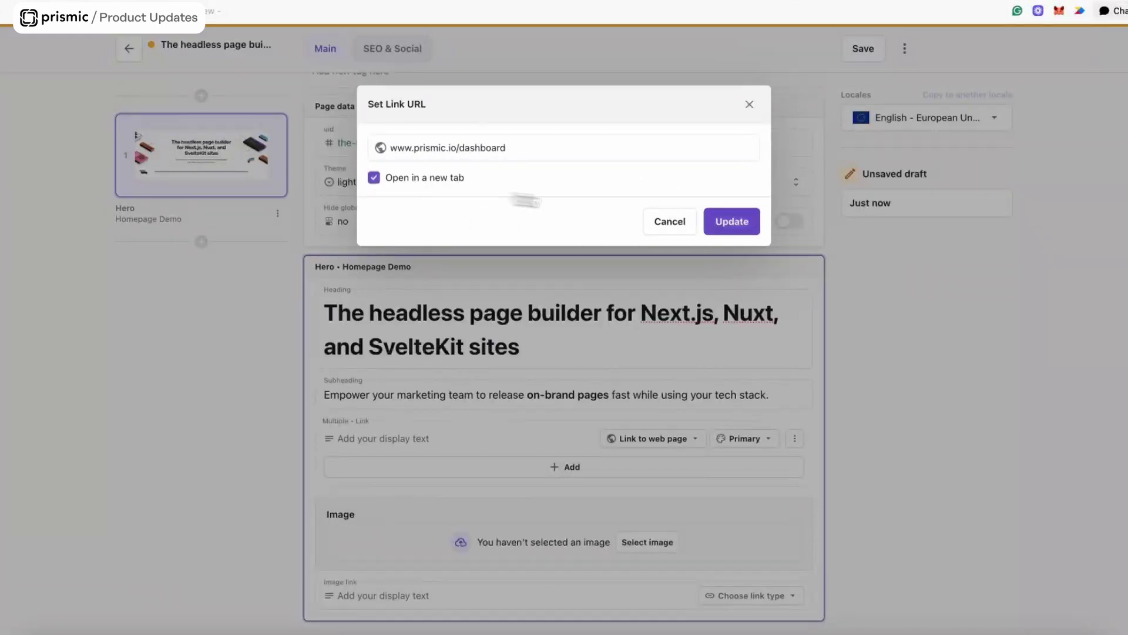
pyautogui.click(738, 227)
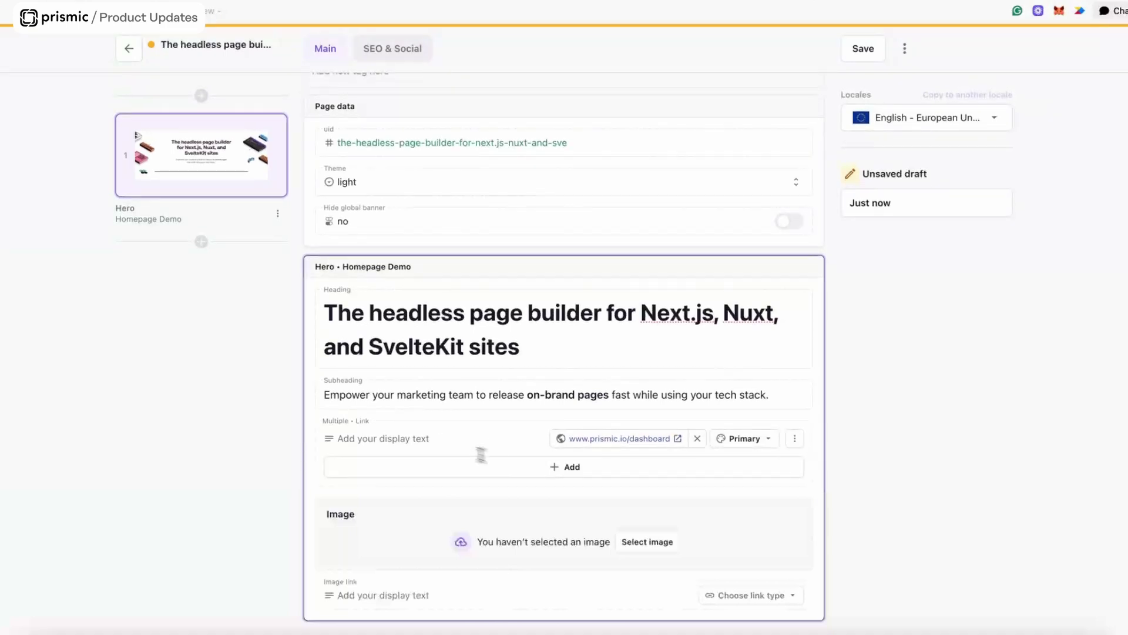
pyautogui.click(439, 439)
pyautogui.write('Gtet Started')
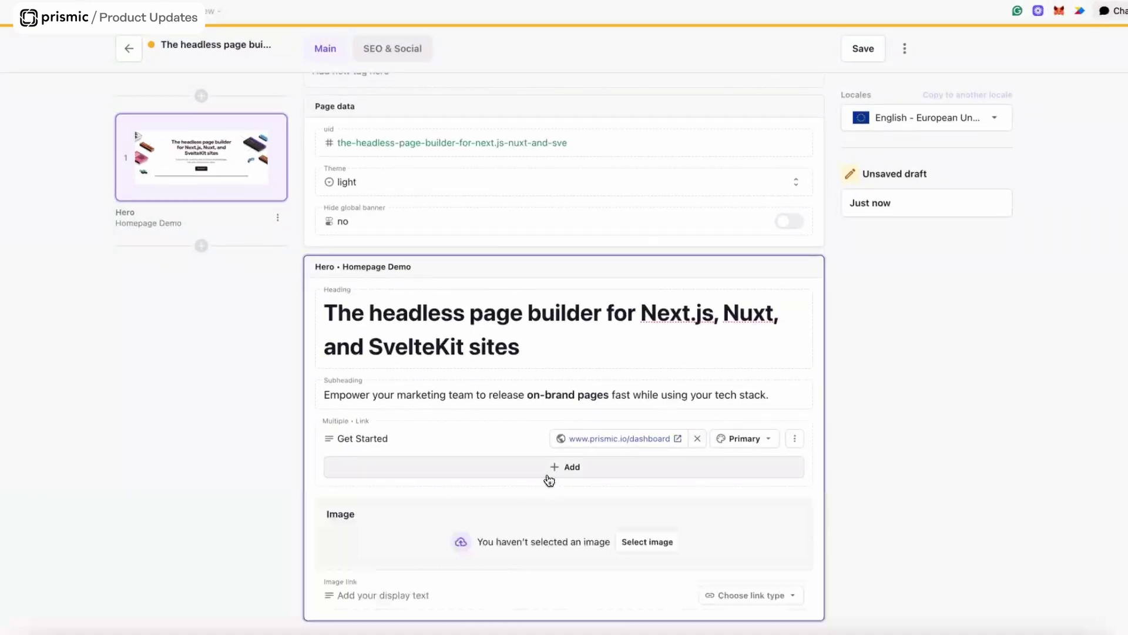
# - Add a second hero link to the media file hero video.mp4, filtering the media library by Videos and the "home page" tag
pyautogui.click(548, 470)
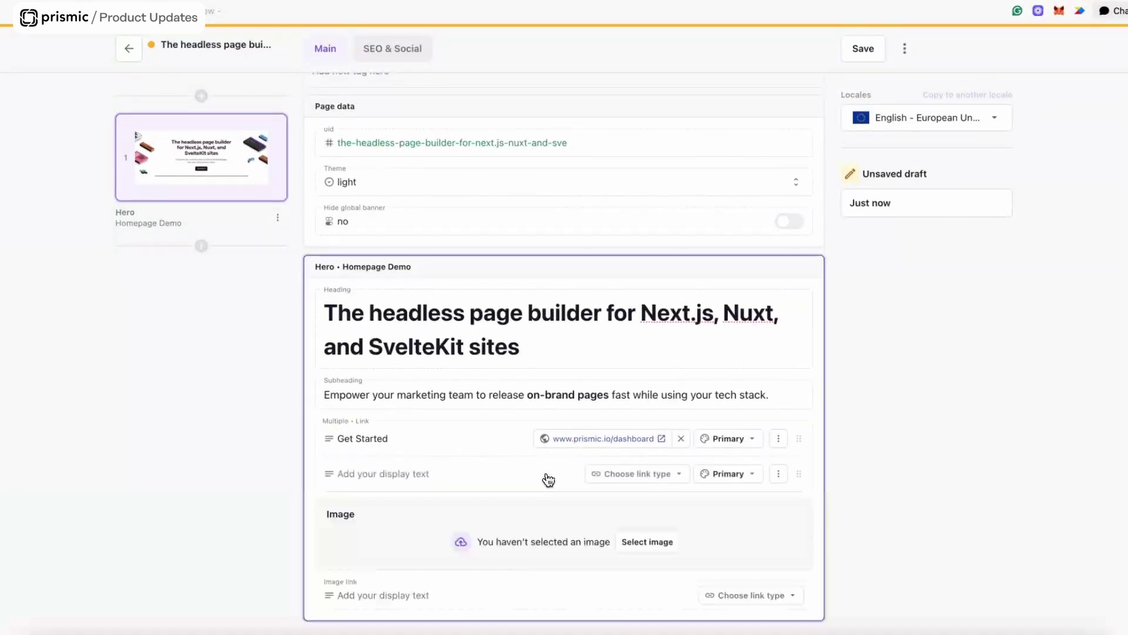
pyautogui.click(624, 481)
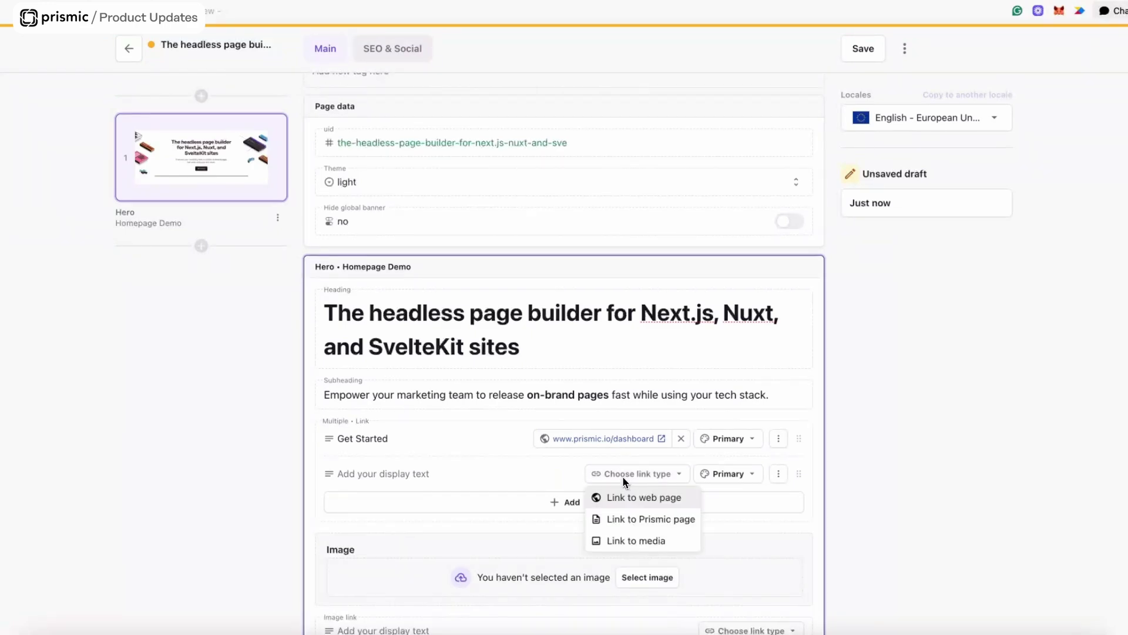
pyautogui.click(632, 541)
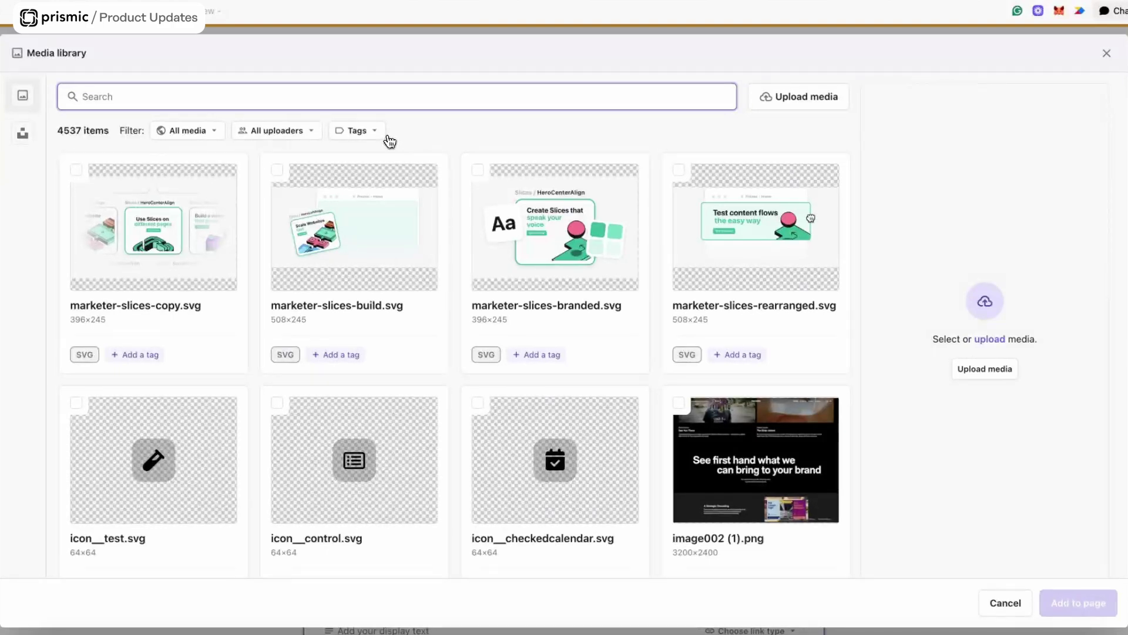
pyautogui.click(202, 131)
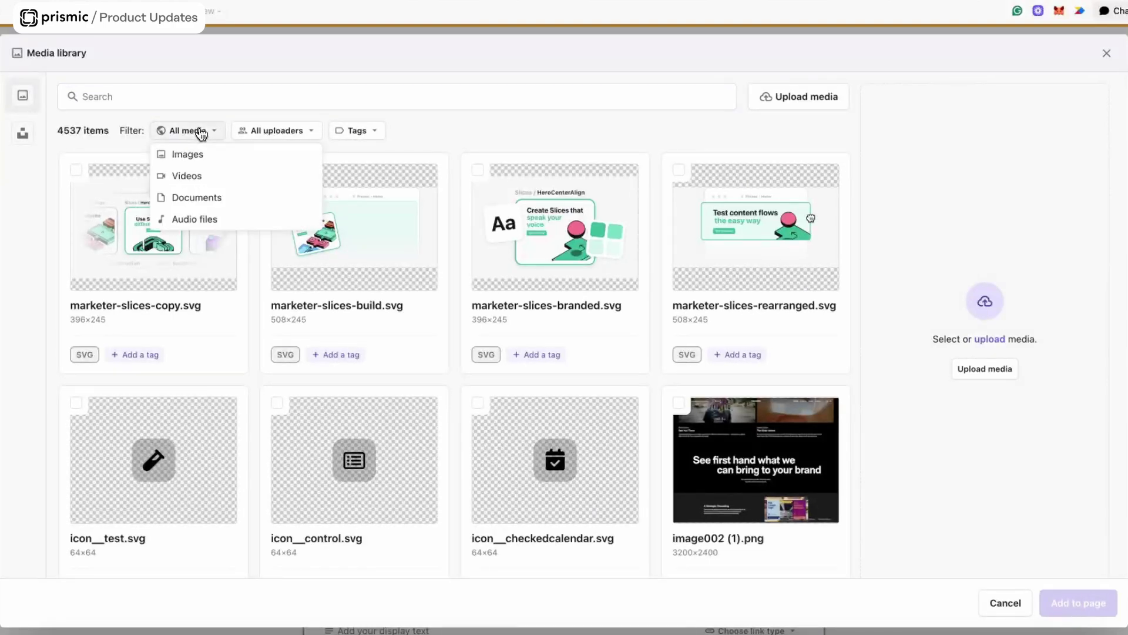
pyautogui.click(202, 175)
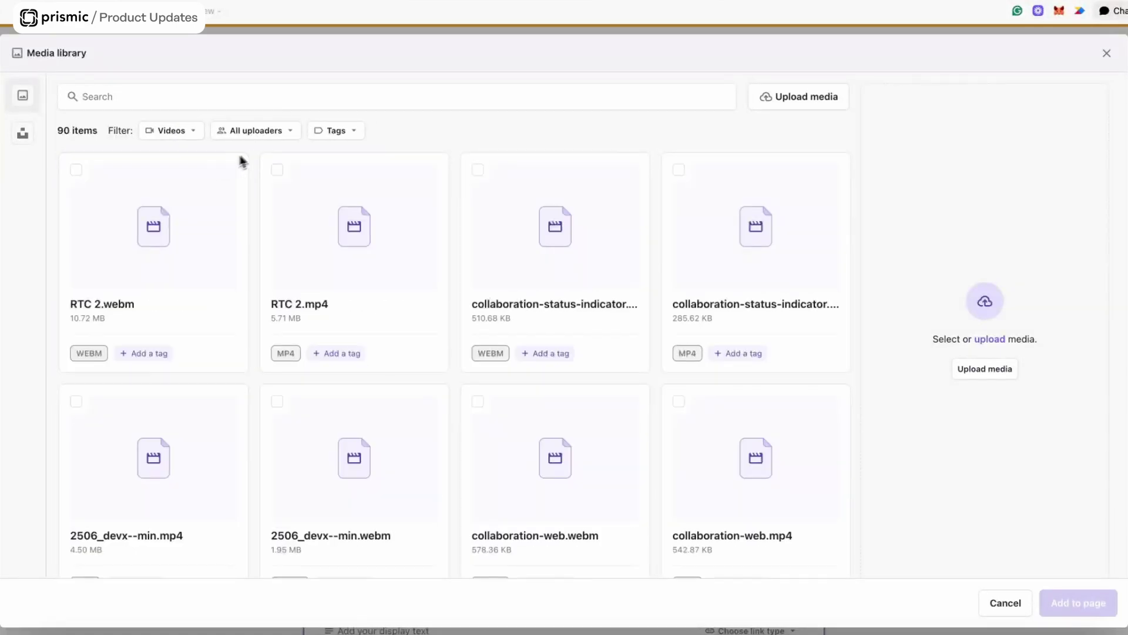
pyautogui.click(353, 137)
pyautogui.click(356, 181)
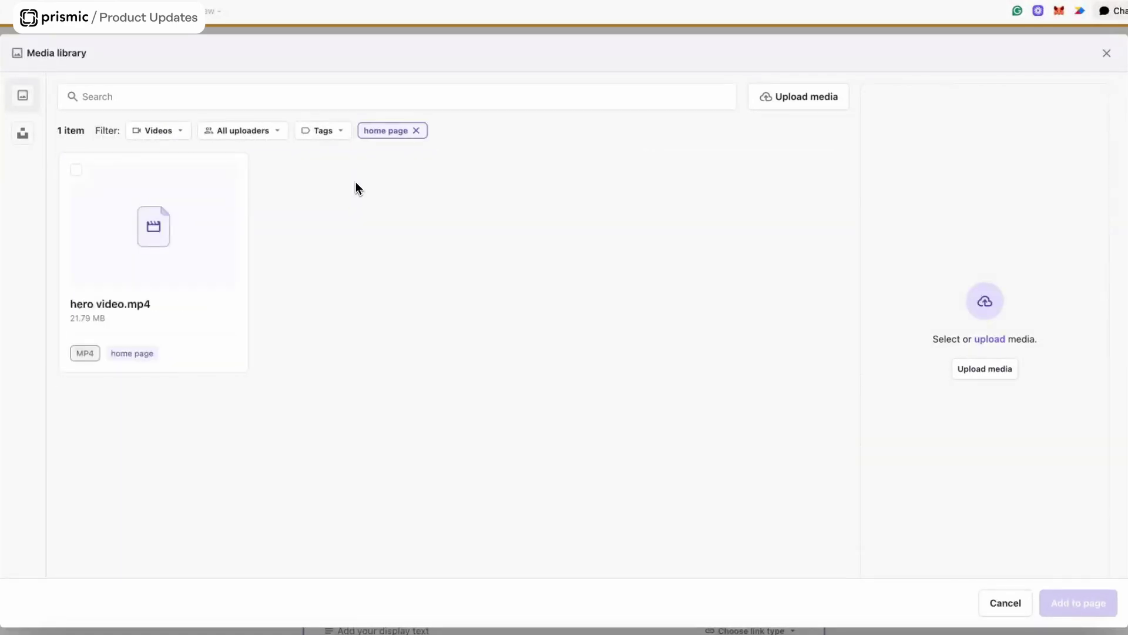
pyautogui.click(98, 222)
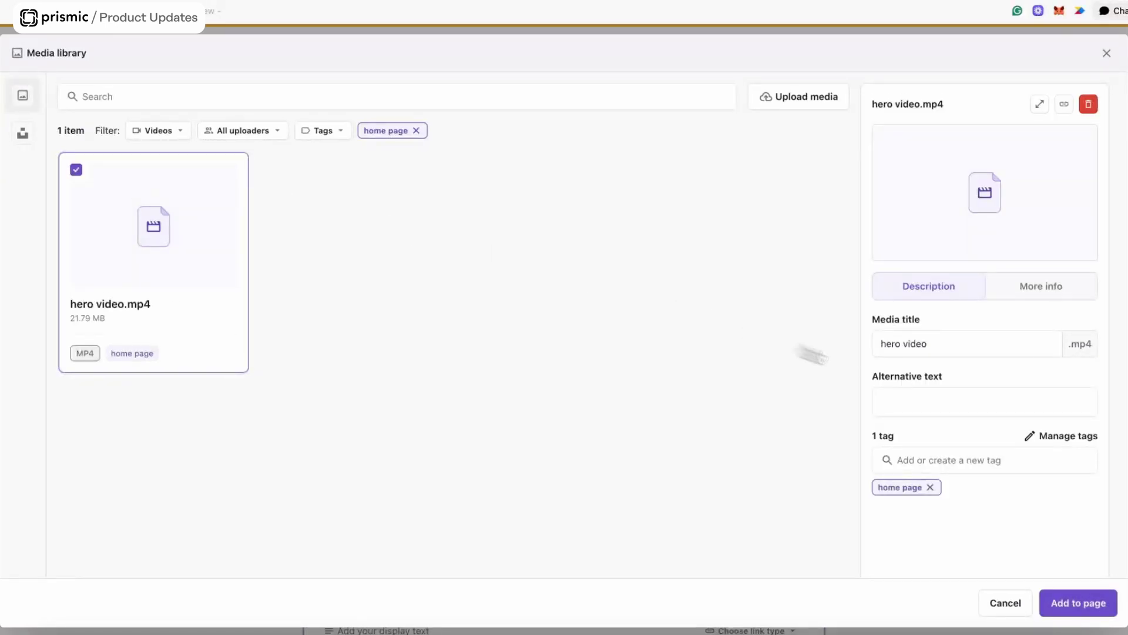
pyautogui.click(1079, 602)
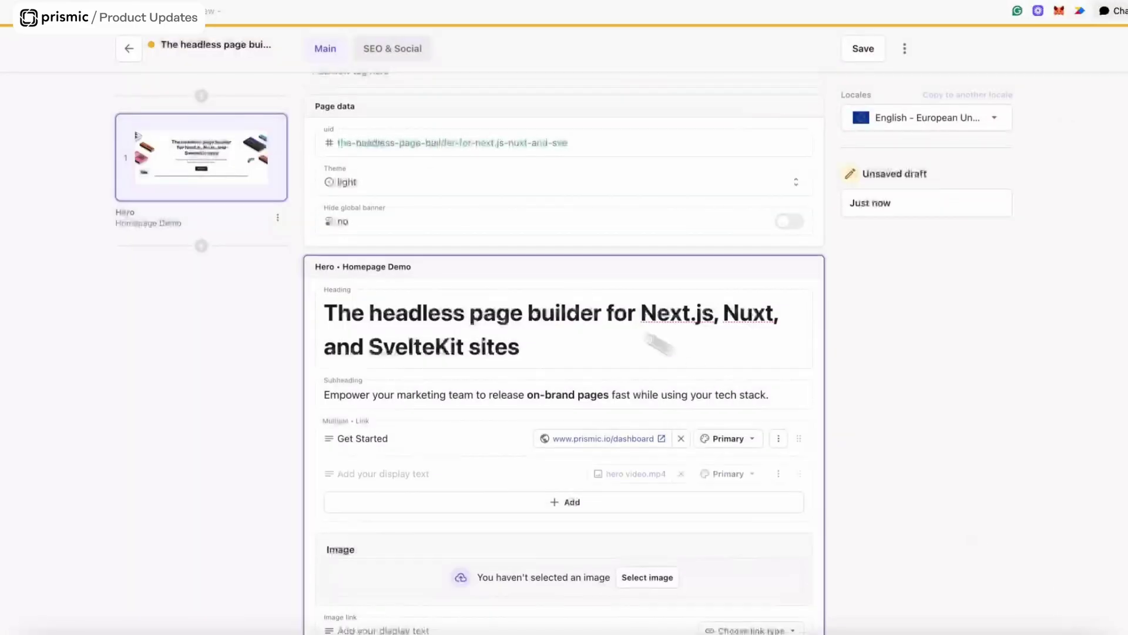
# - Set the hero image to hero-demo.png, filtering the media library by the "home page" tag
pyautogui.scroll(-1, 385, 420)
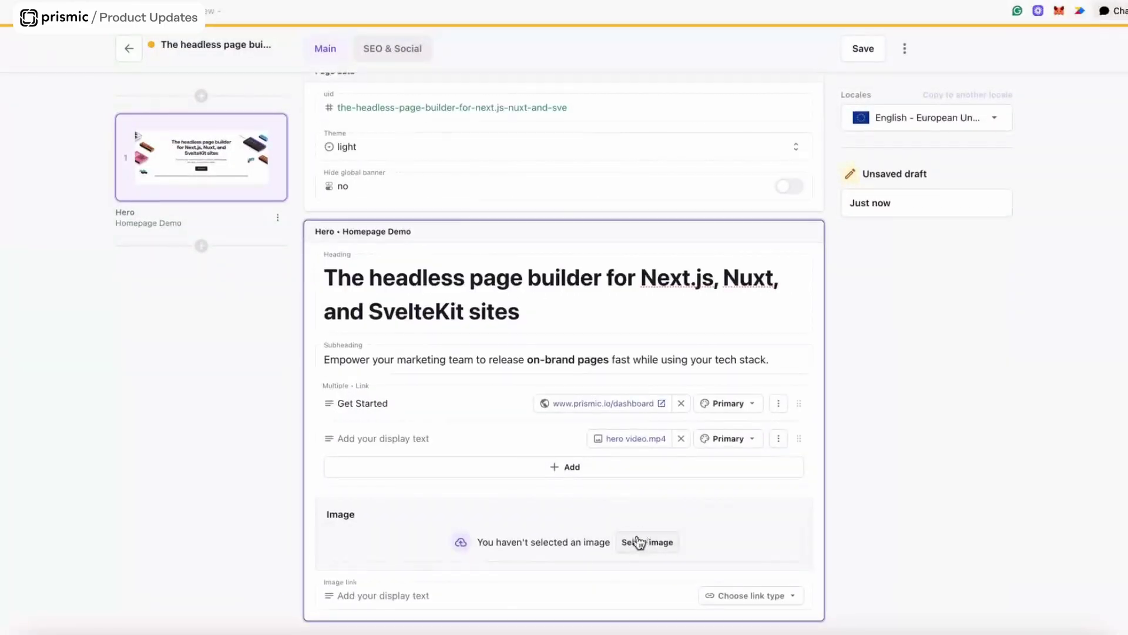
pyautogui.click(631, 549)
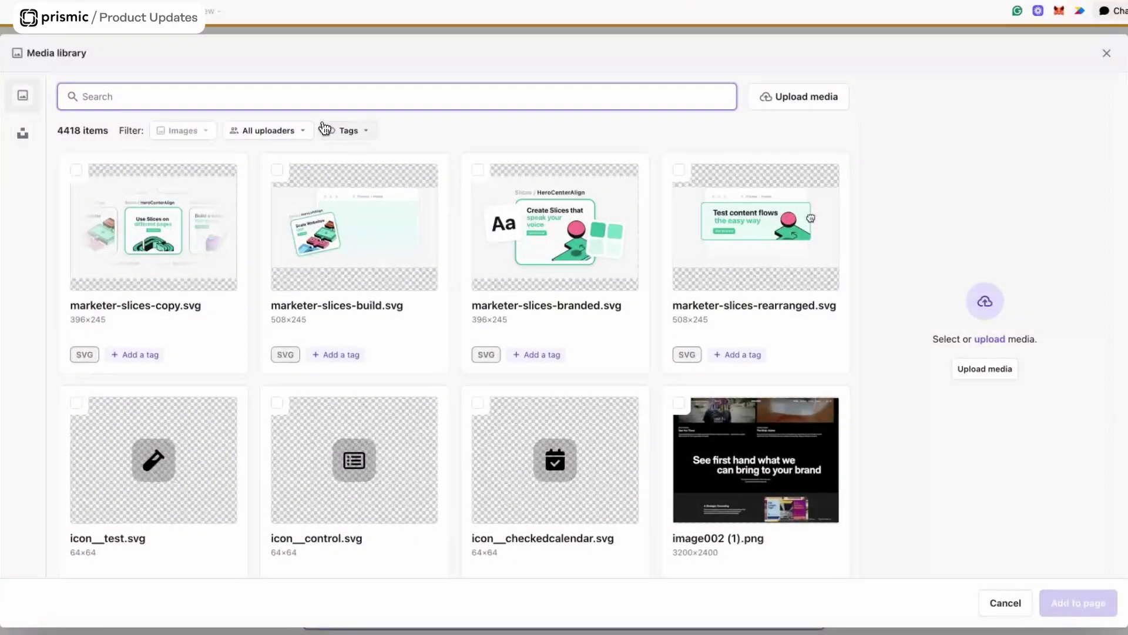
pyautogui.click(354, 135)
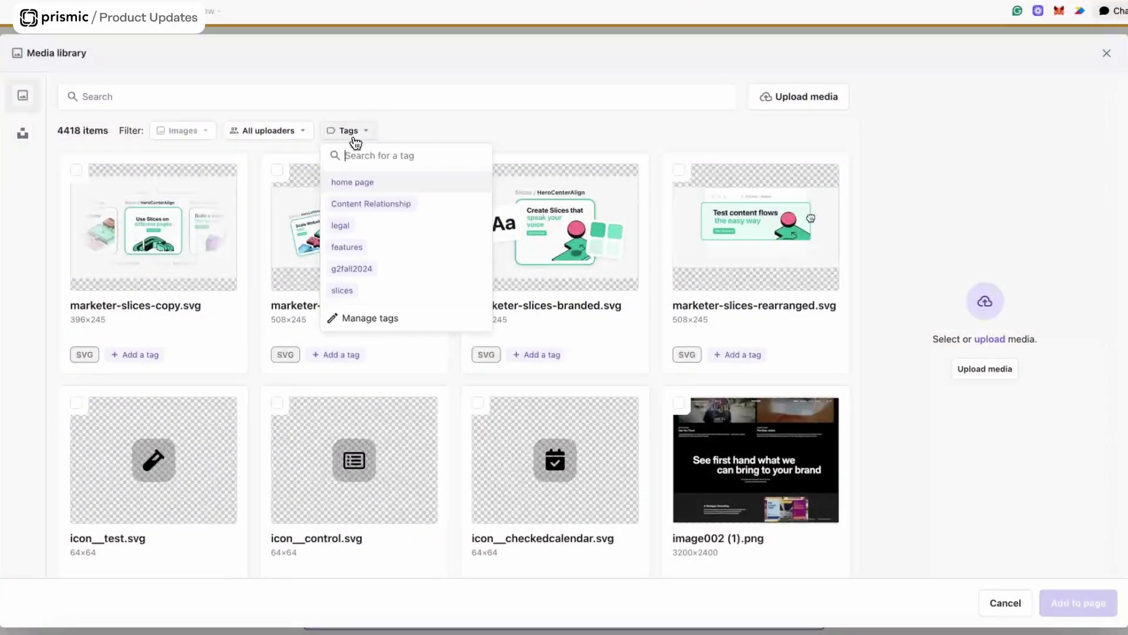
pyautogui.click(353, 181)
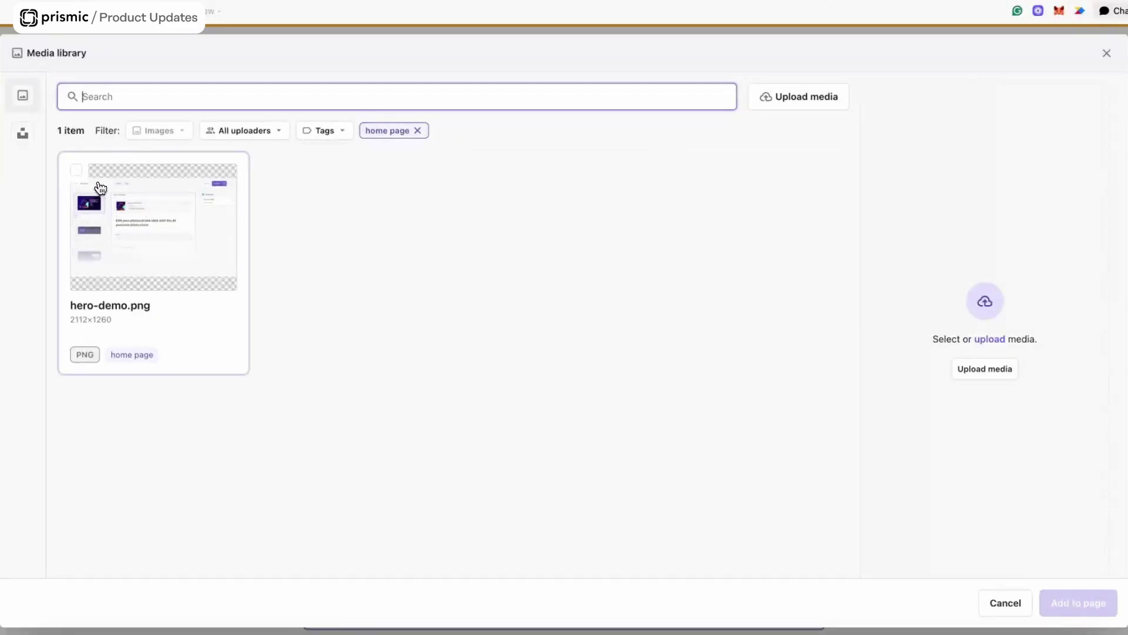
pyautogui.click(100, 187)
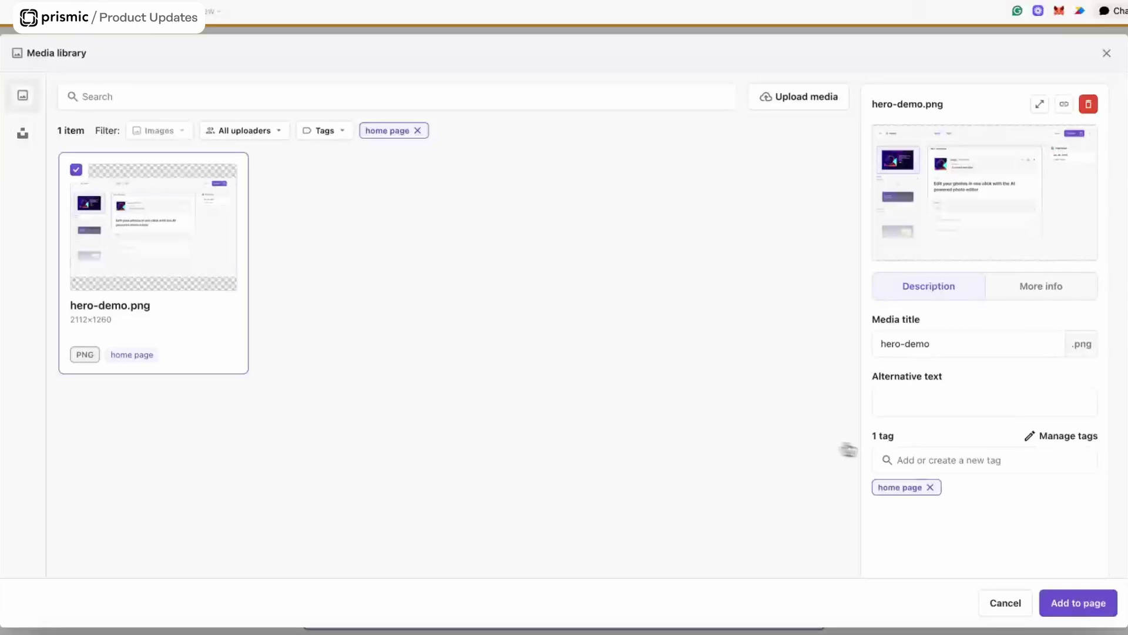
pyautogui.click(1109, 610)
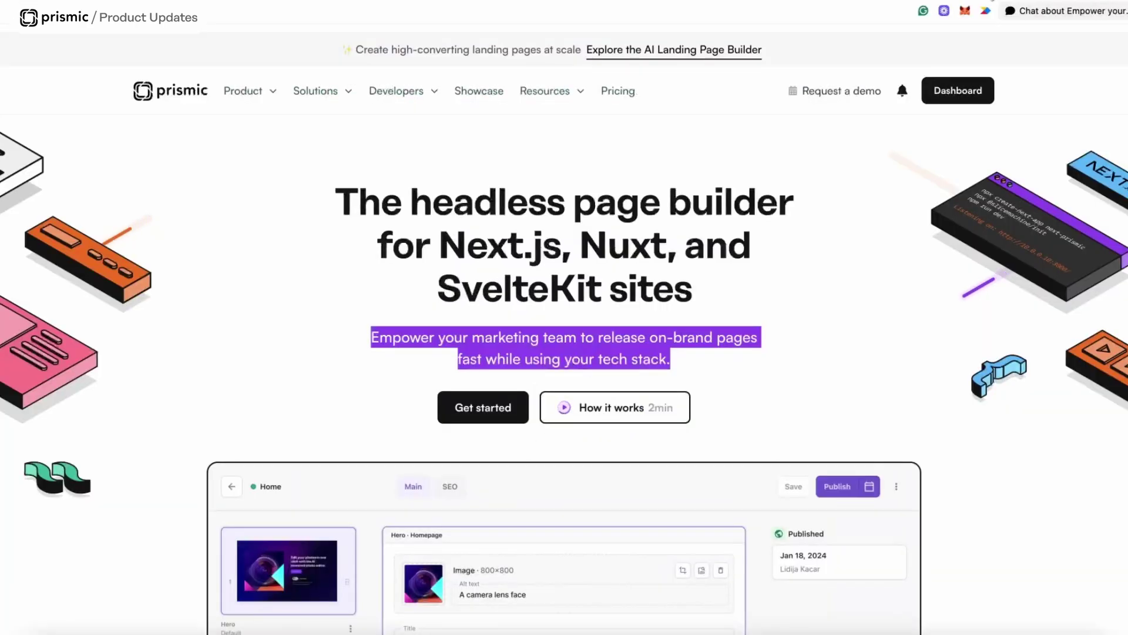
# - Check the button wording below the hero on the Prismic website and set the image link's text to "Try editing a page with Prismic"
pyautogui.scroll(-8, 680, 343)
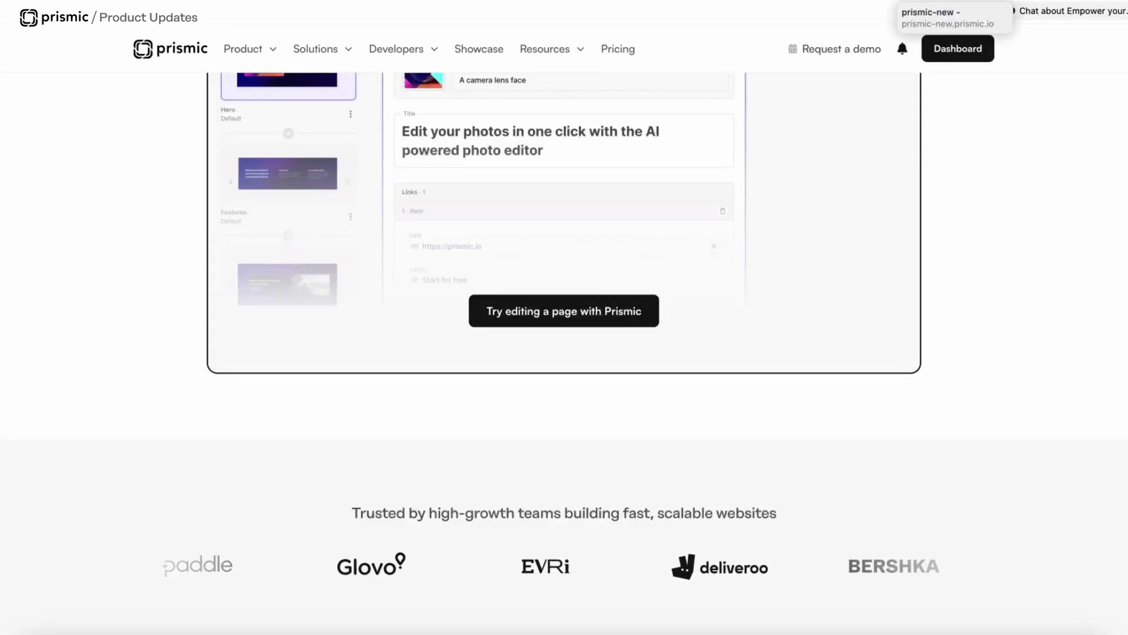
pyautogui.click(940, 3)
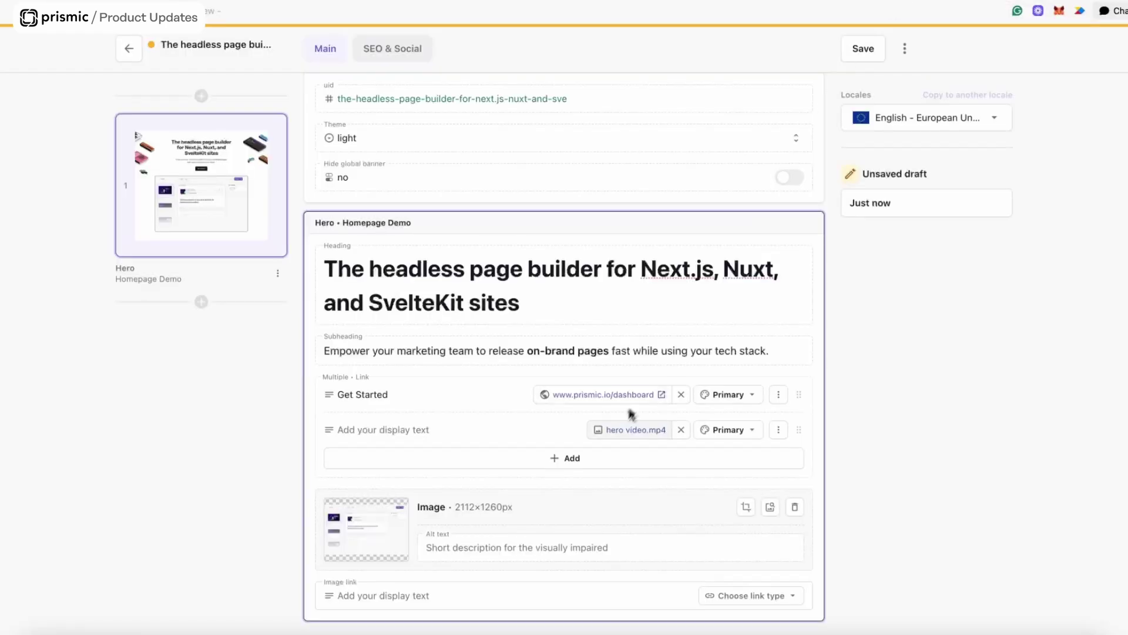
pyautogui.click(363, 600)
pyautogui.write('Try')
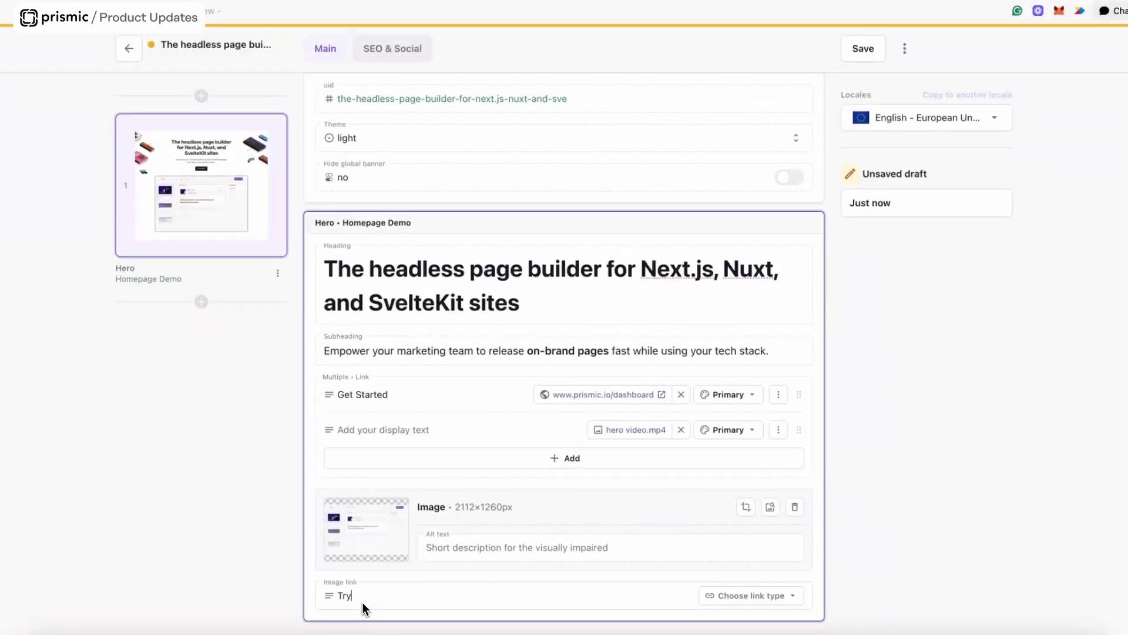
pyautogui.write(' editing a page with Prismic')
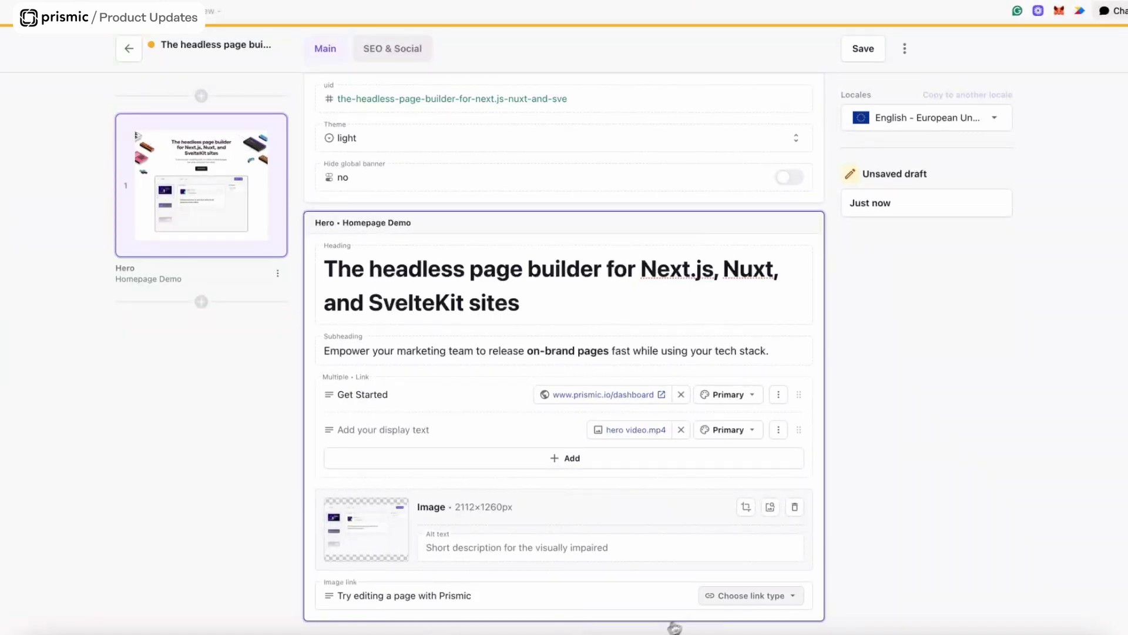
pyautogui.click(734, 595)
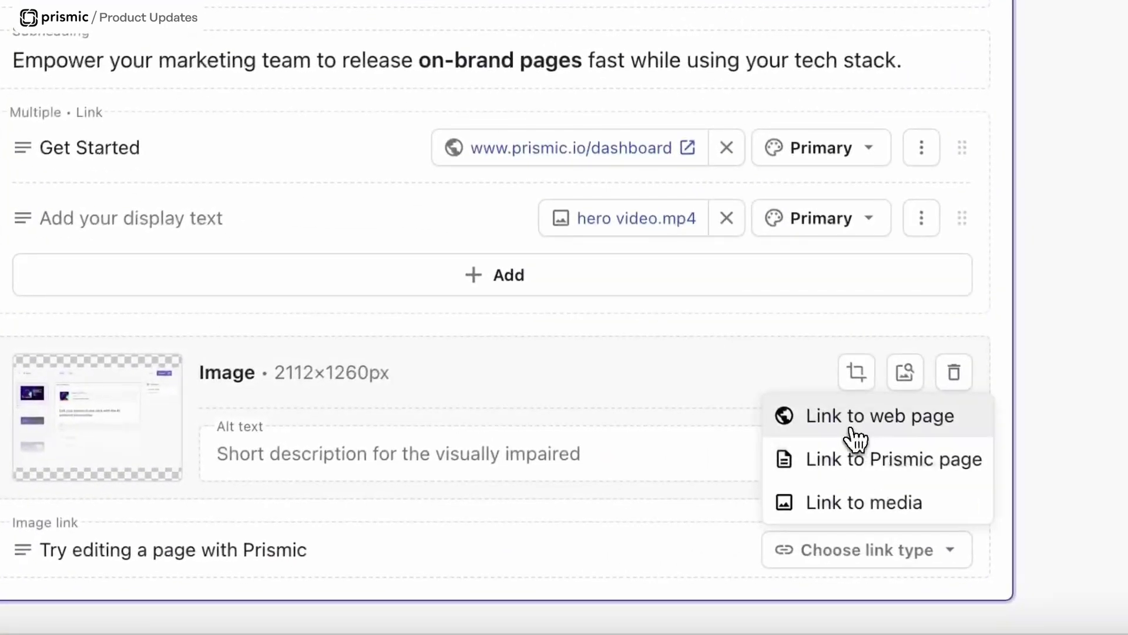
pyautogui.click(853, 437)
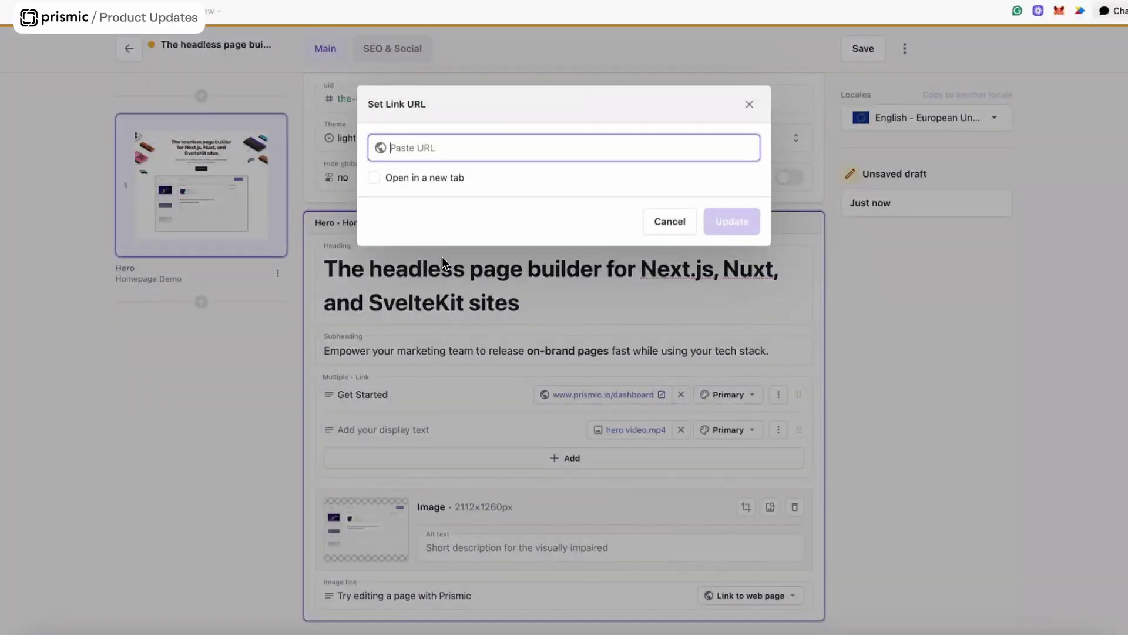
pyautogui.write('www.p')
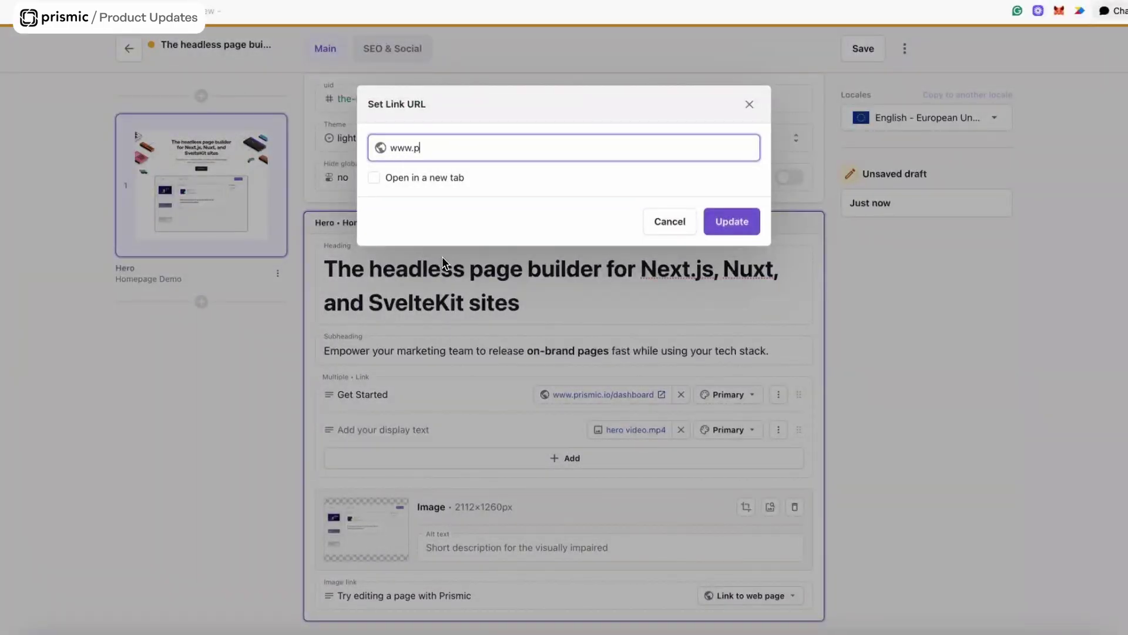
pyautogui.write('rismic.io/try')
pyautogui.click(374, 178)
pyautogui.click(724, 222)
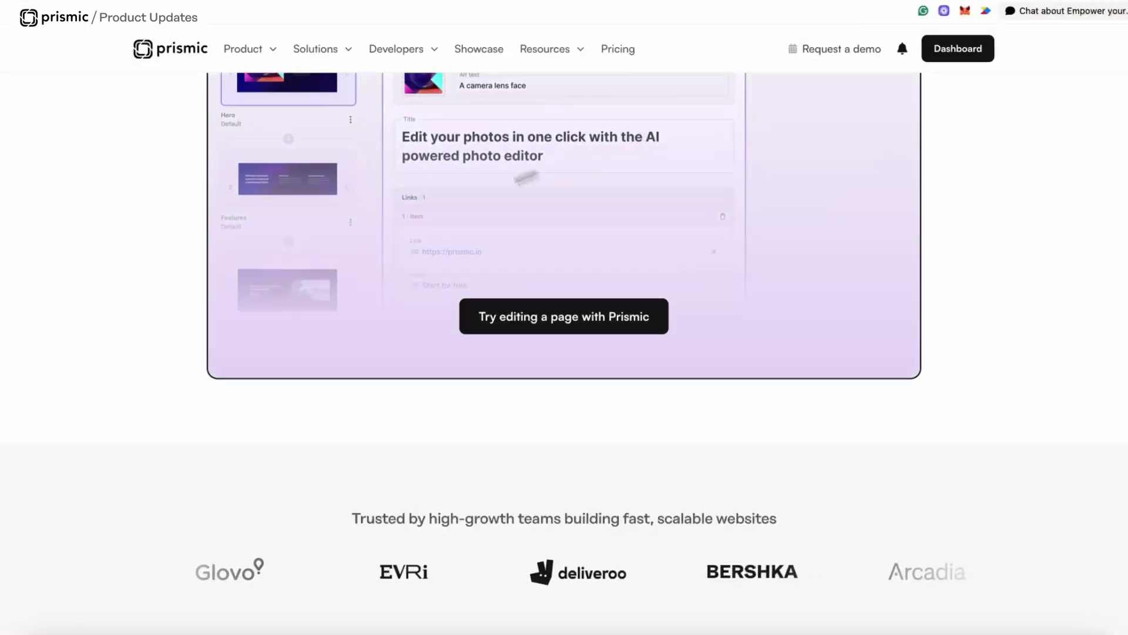
pyautogui.scroll(7, 378, 242)
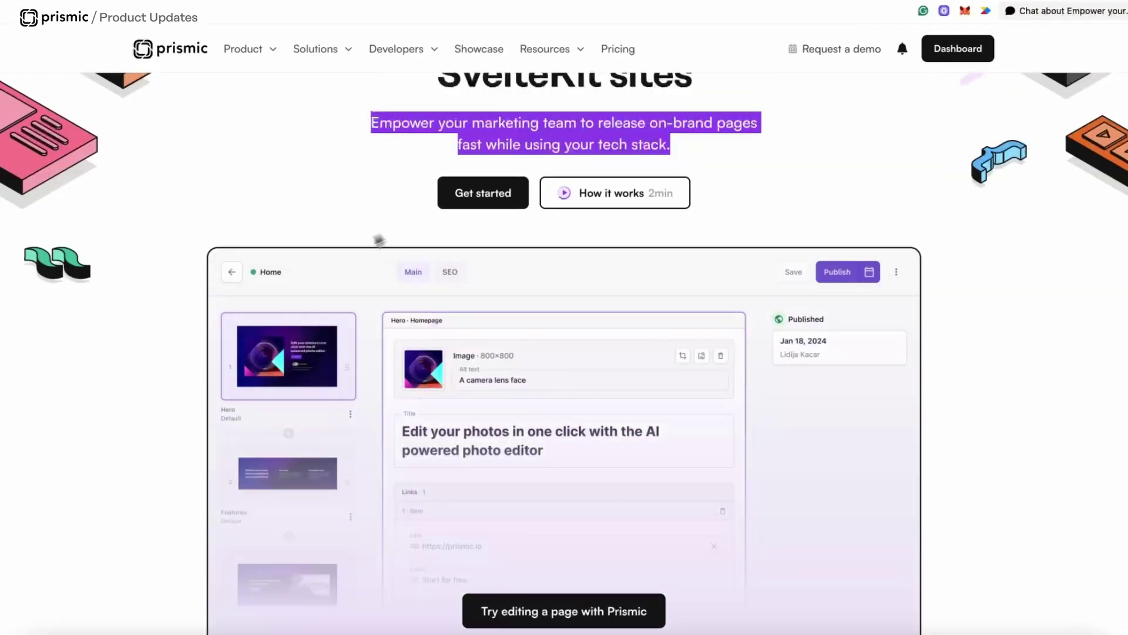
pyautogui.scroll(-3, 211, 291)
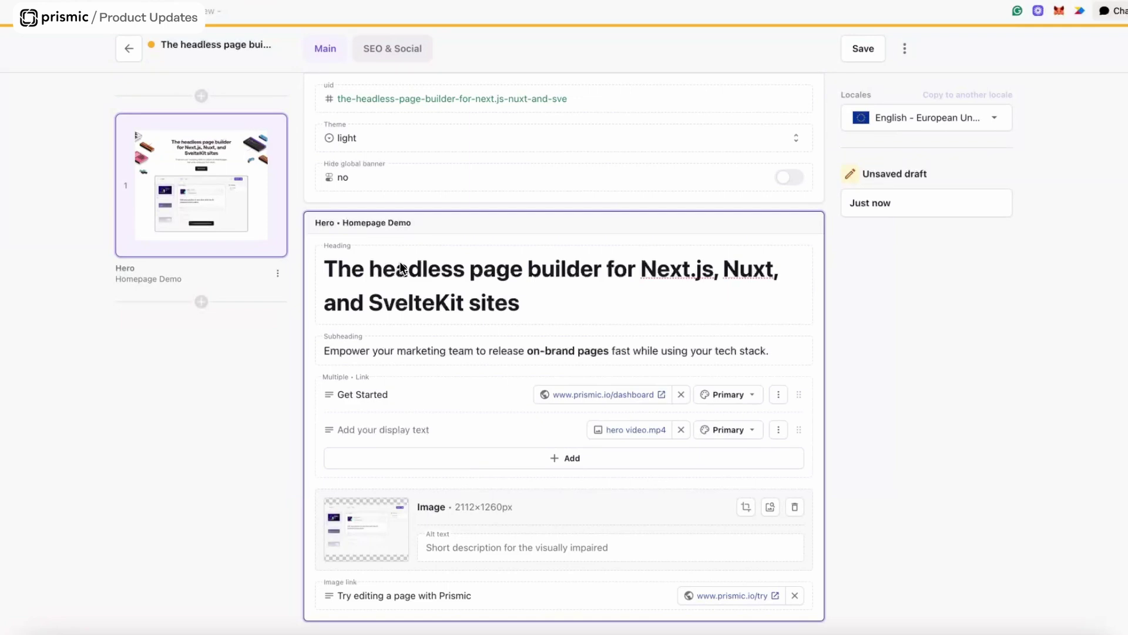
# - Rename the page to "Home page" and save it as a draft
pyautogui.click(241, 48)
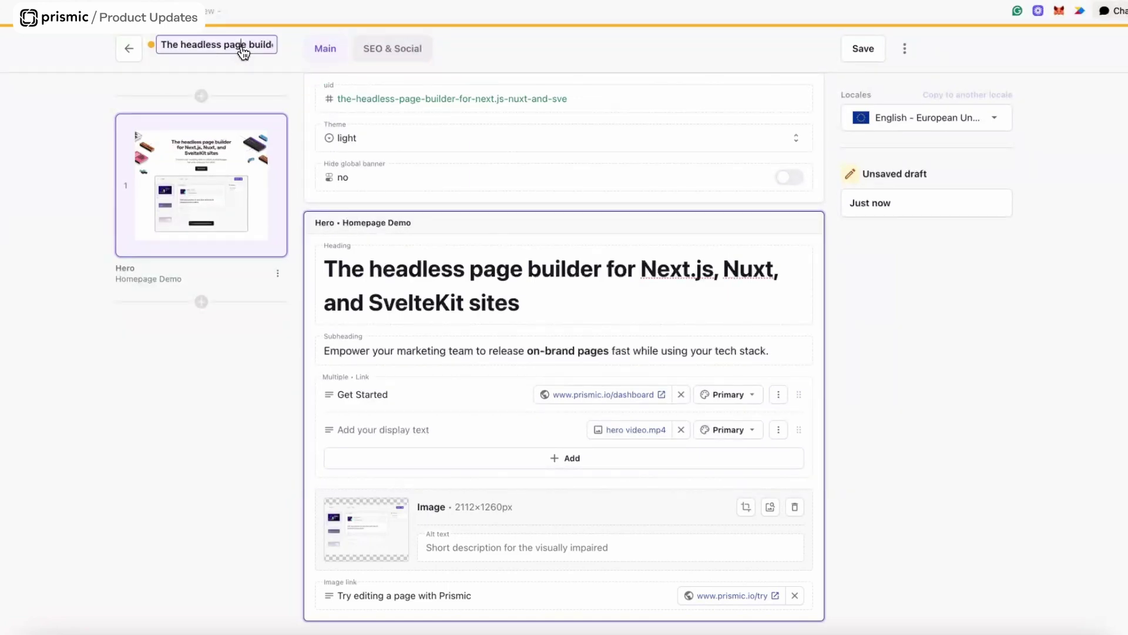
pyautogui.hotkey('ctrl', 'a')
pyautogui.write('Hom')
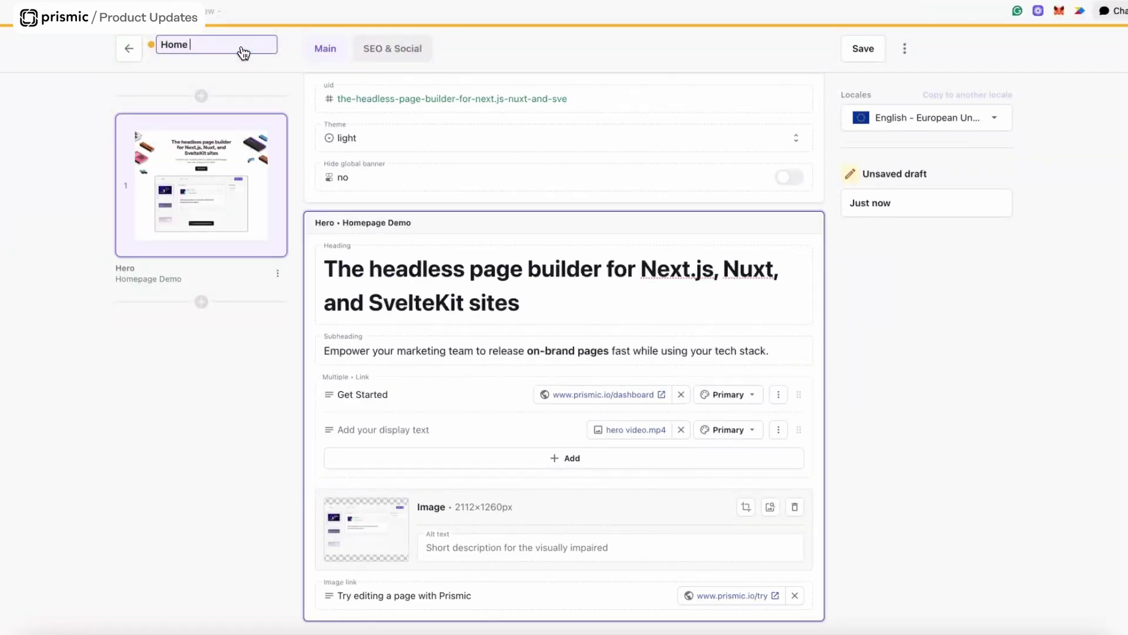
pyautogui.click(160, 445)
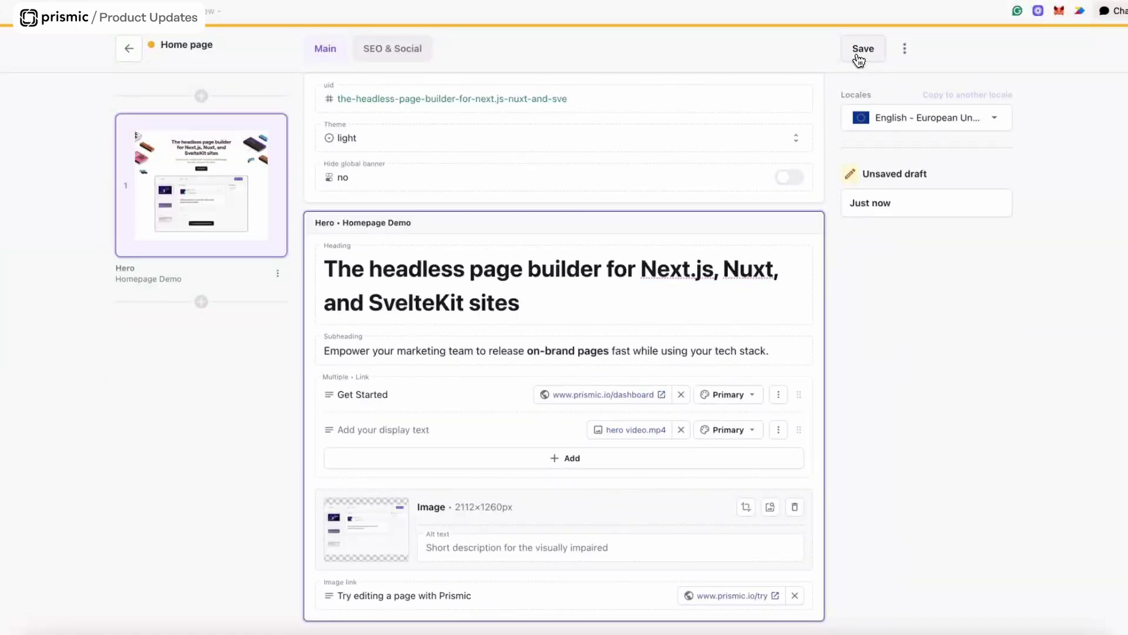
pyautogui.click(862, 50)
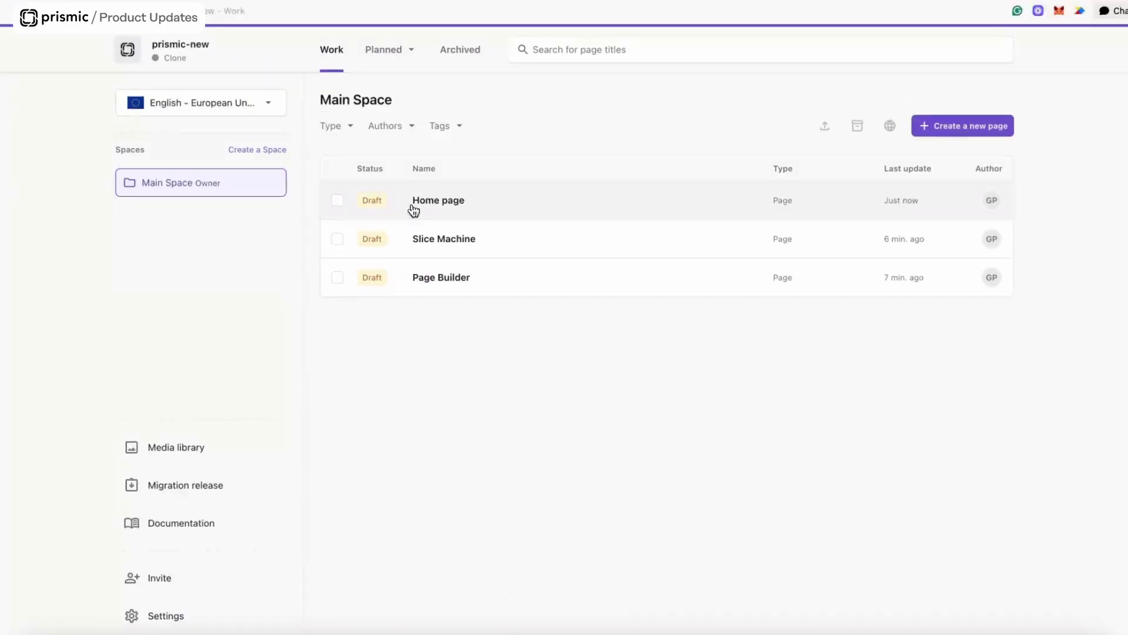
# - Open the Home page draft and look over its slices and the options available for the HowItWorks slice
pyautogui.click(415, 209)
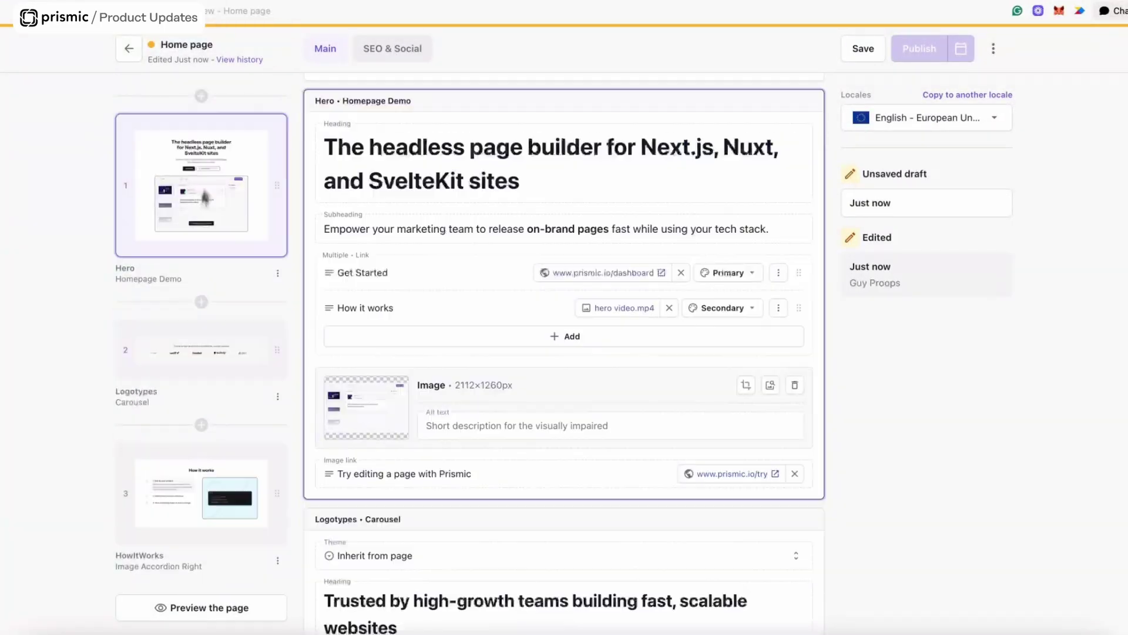
pyautogui.click(184, 348)
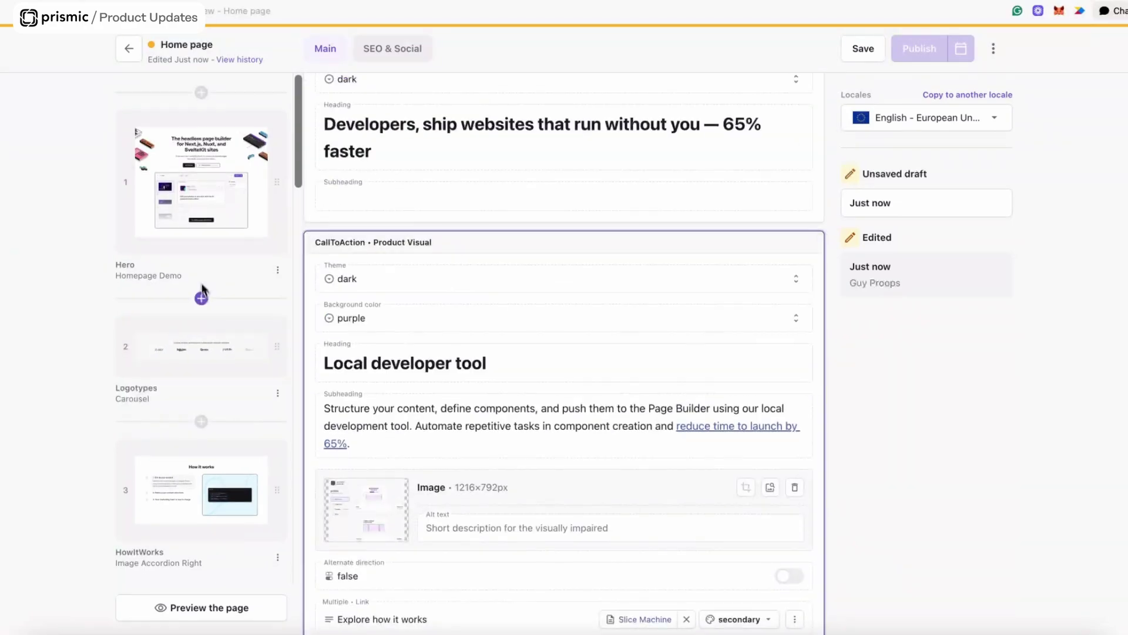
pyautogui.scroll(-1, 207, 289)
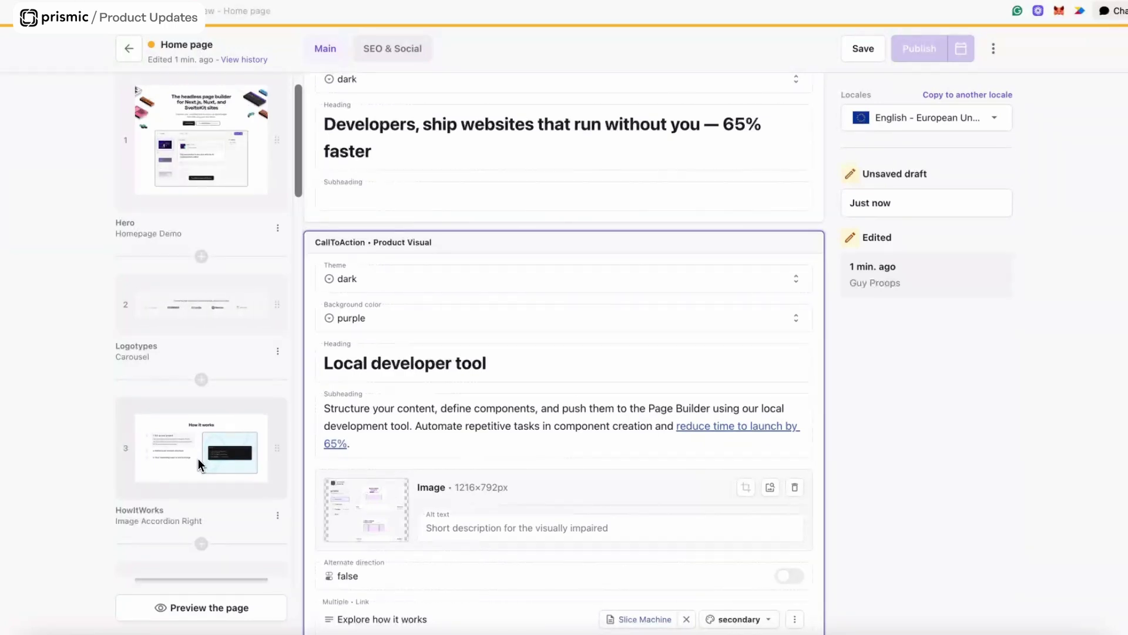
pyautogui.click(278, 516)
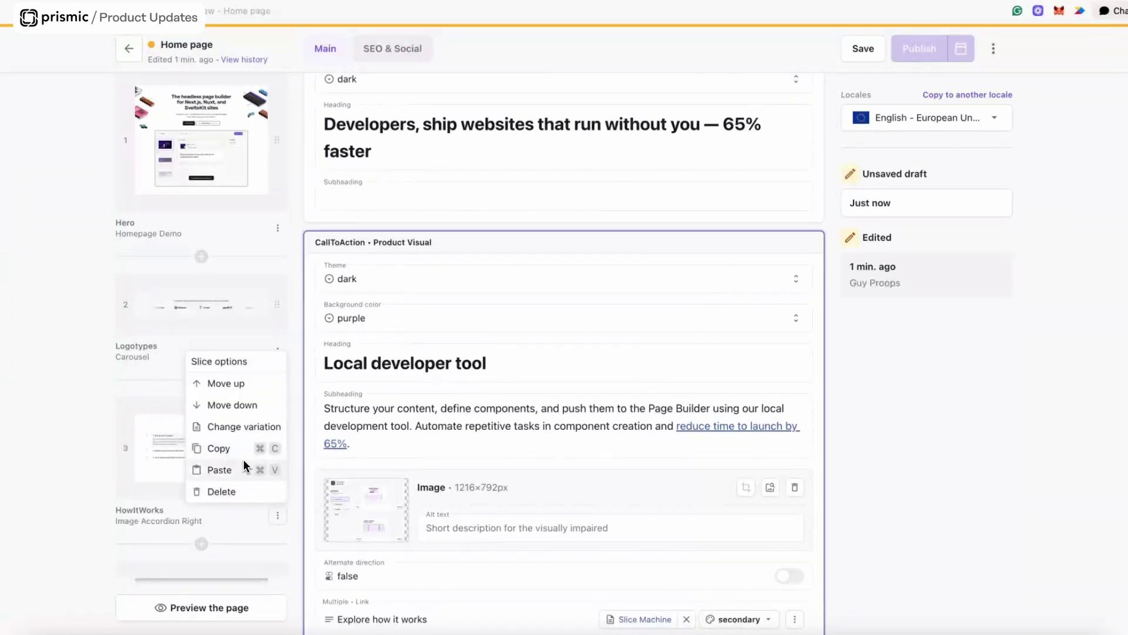
pyautogui.click(59, 447)
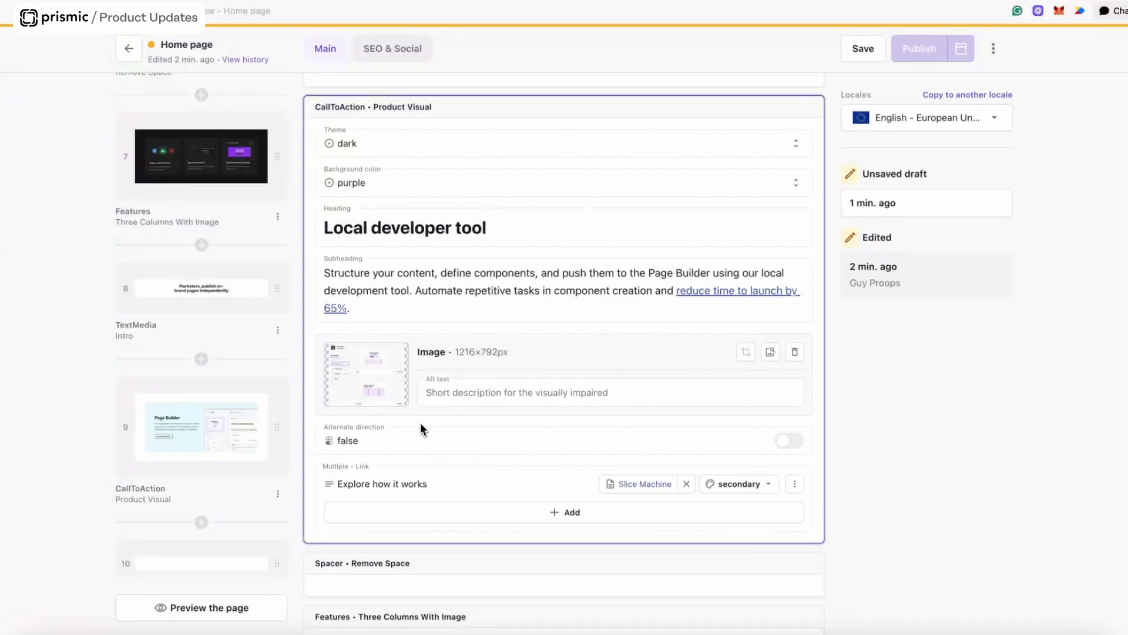
# - Copy the "Local developer tool" CallToAction slice
pyautogui.scroll(-1, 414, 448)
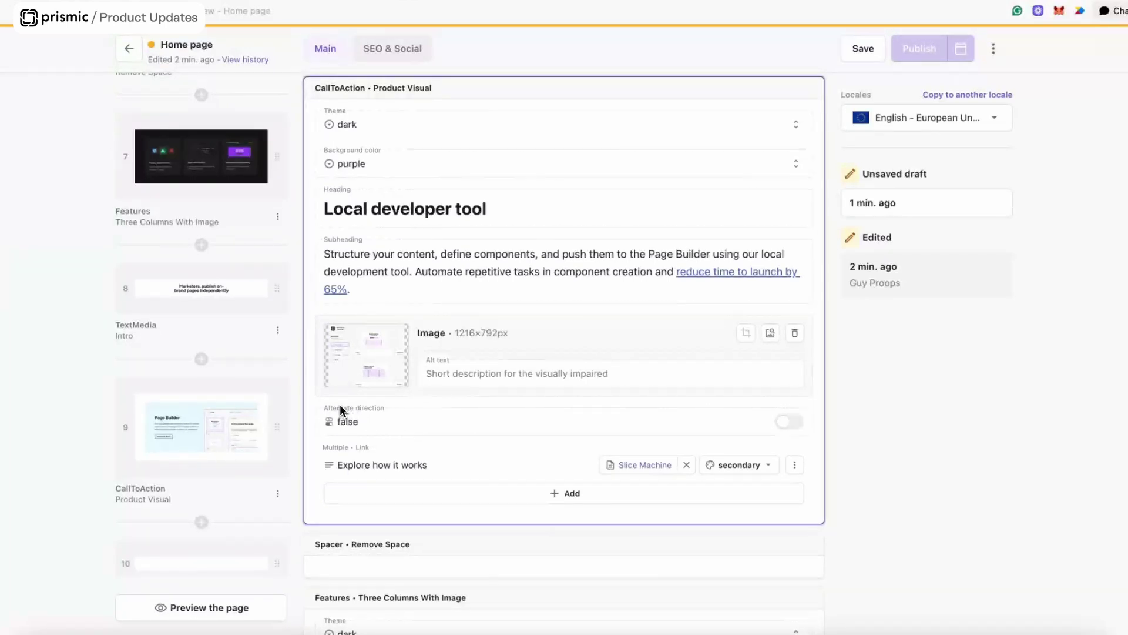
pyautogui.scroll(-3, 211, 353)
pyautogui.scroll(1, 211, 354)
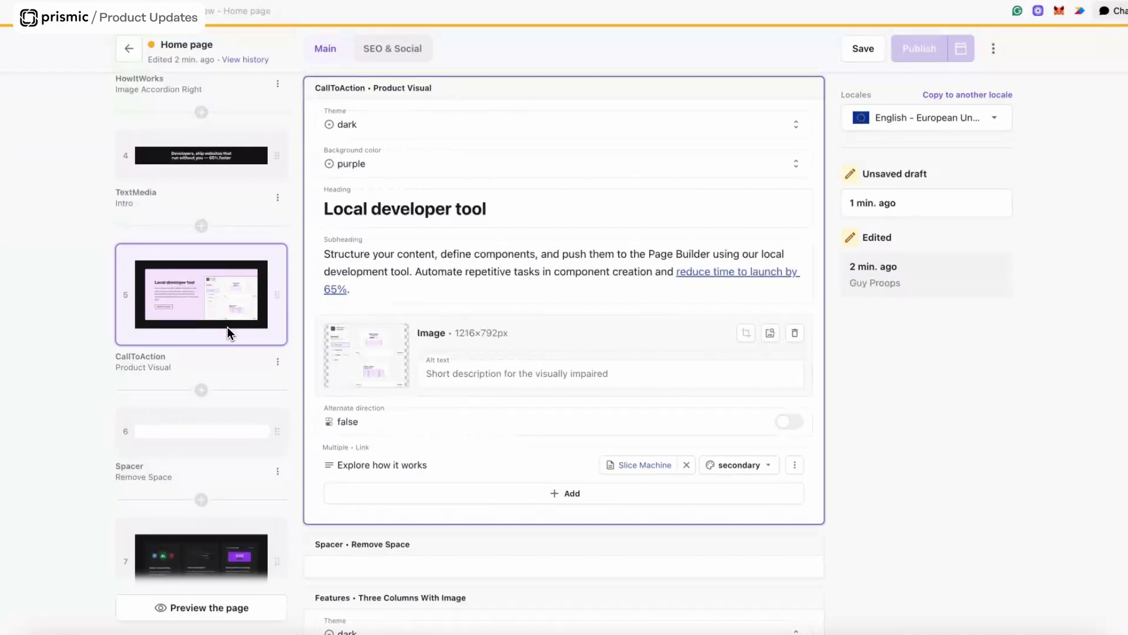
pyautogui.click(277, 361)
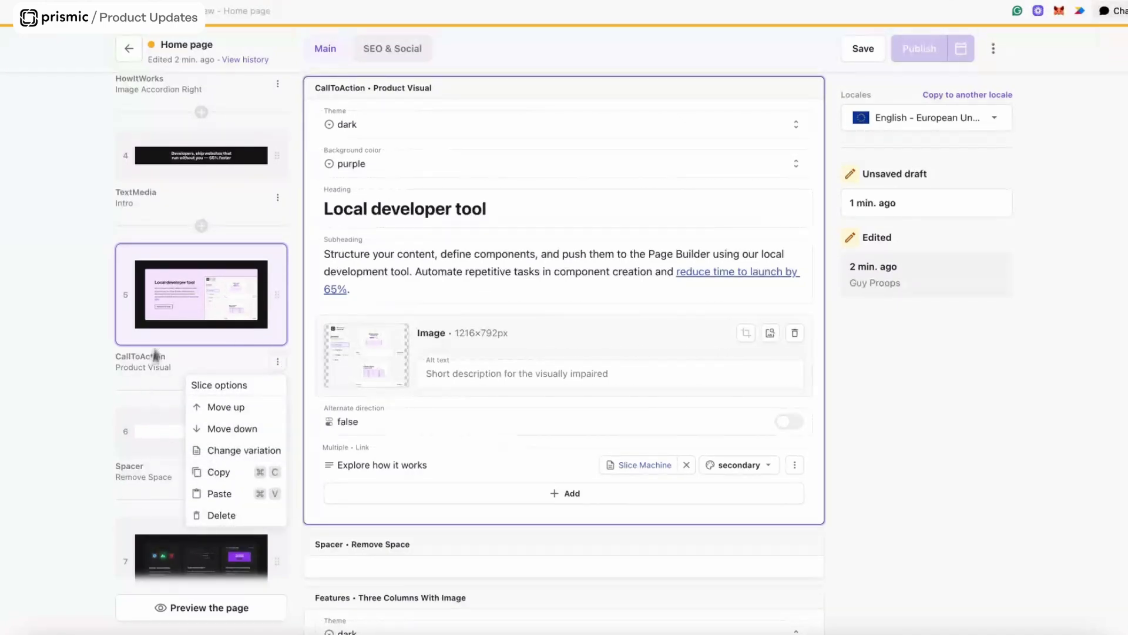
pyautogui.click(224, 472)
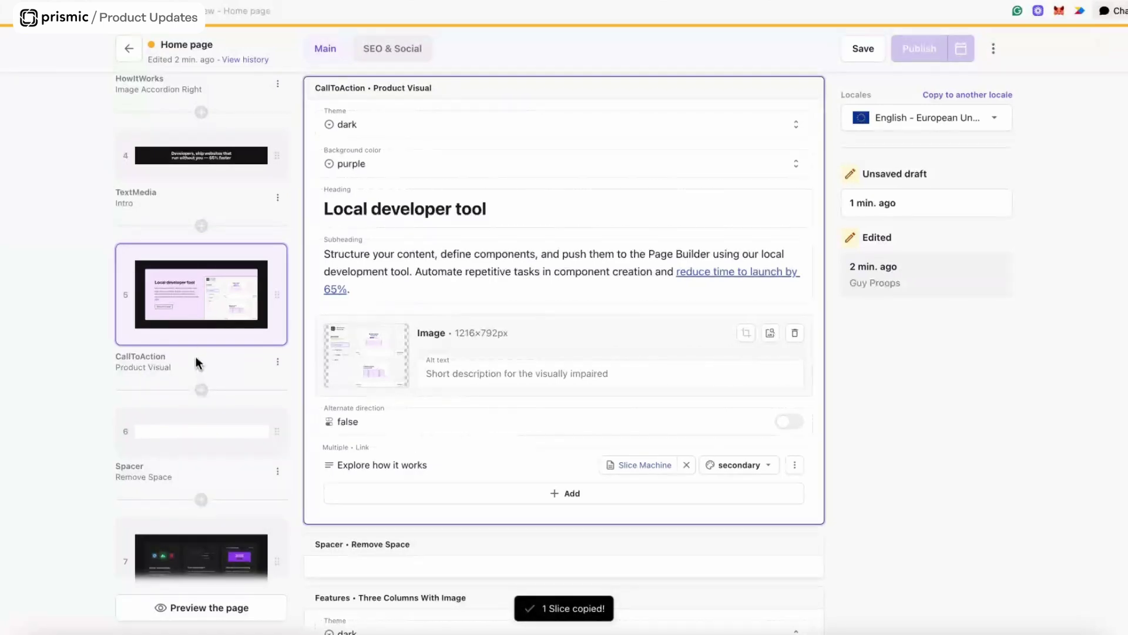
# - Delete the "Page Builder" CallToAction slice located above the light three-column Features slice
pyautogui.scroll(-10, 195, 358)
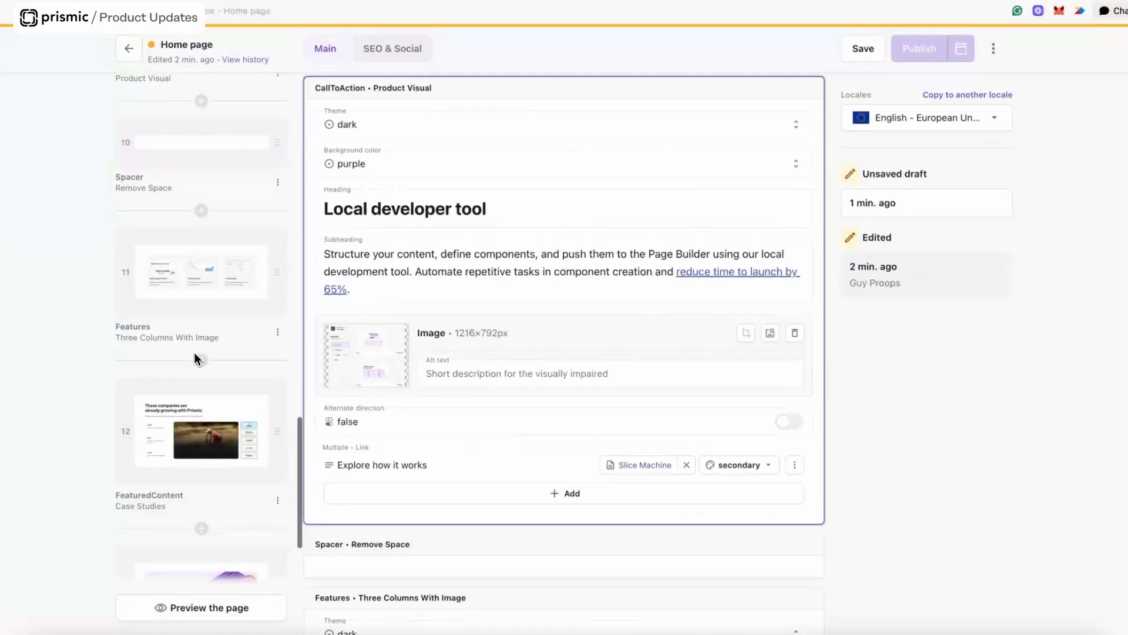
pyautogui.scroll(2, 193, 352)
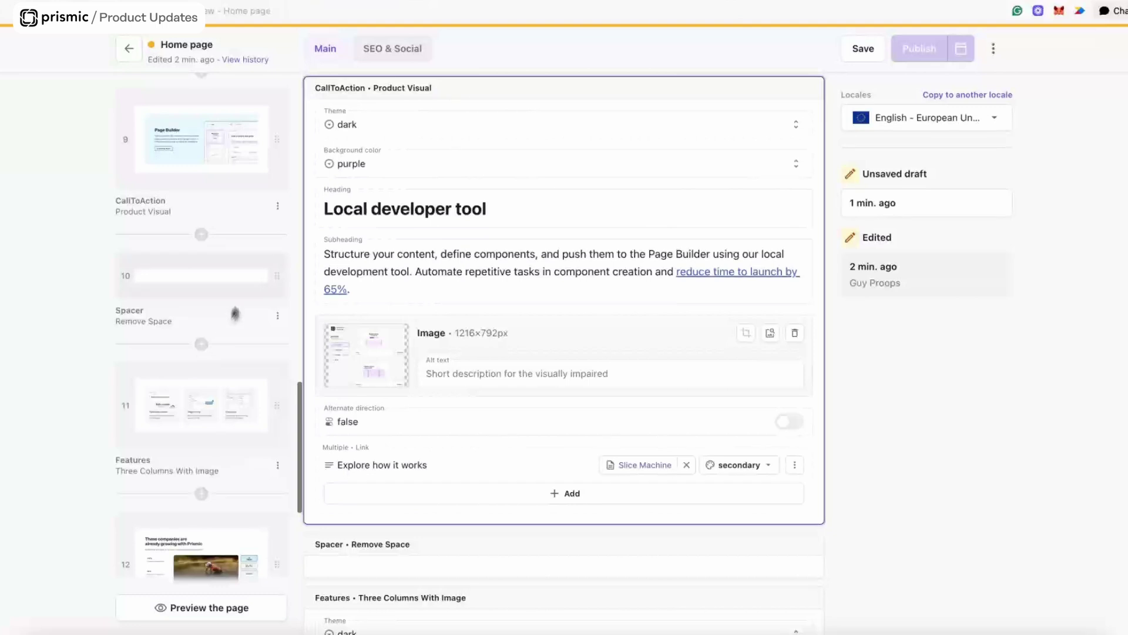
pyautogui.click(277, 206)
pyautogui.click(232, 371)
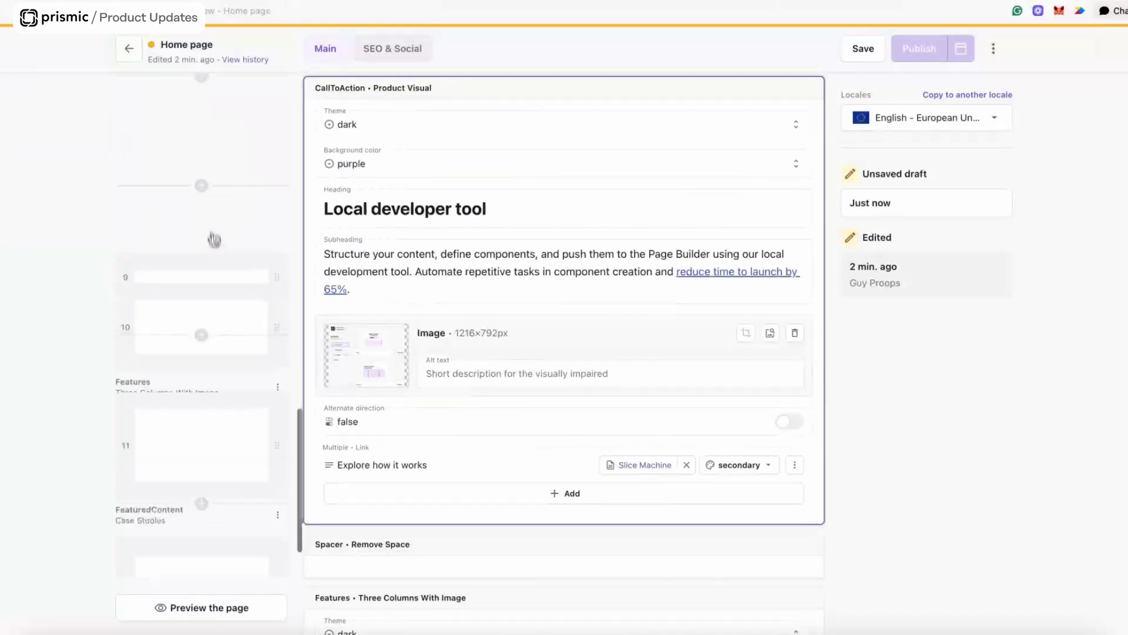
# - Paste the copied CallToAction slice after the Spacer slice that follows the second TextMedia intro
pyautogui.scroll(1, 210, 218)
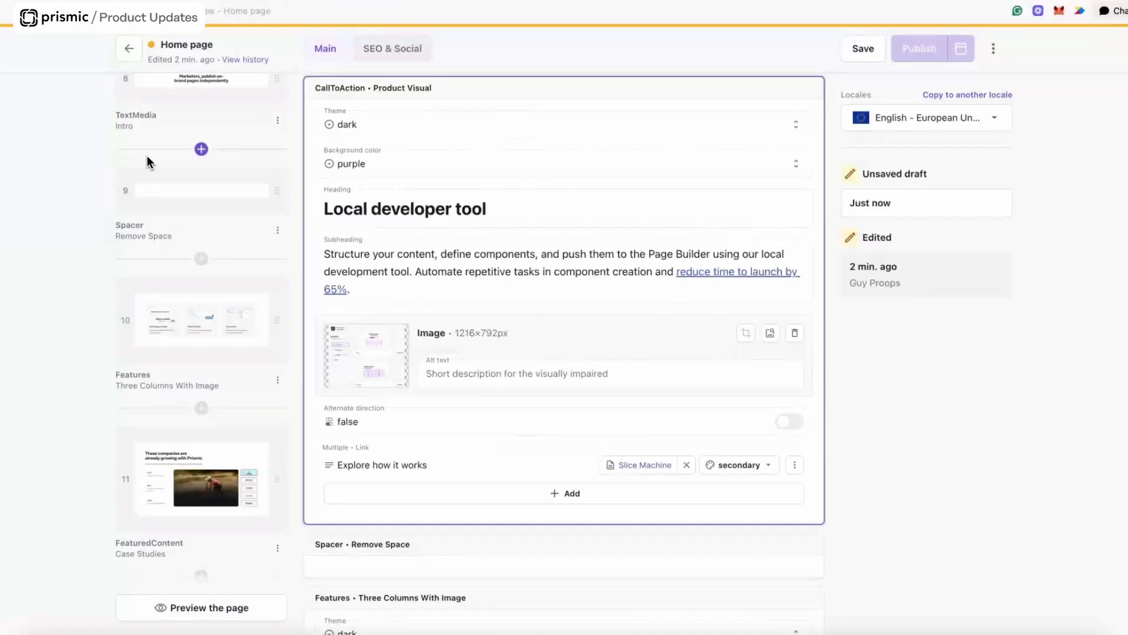
pyautogui.click(142, 184)
pyautogui.hotkey('ctrl', 'z')
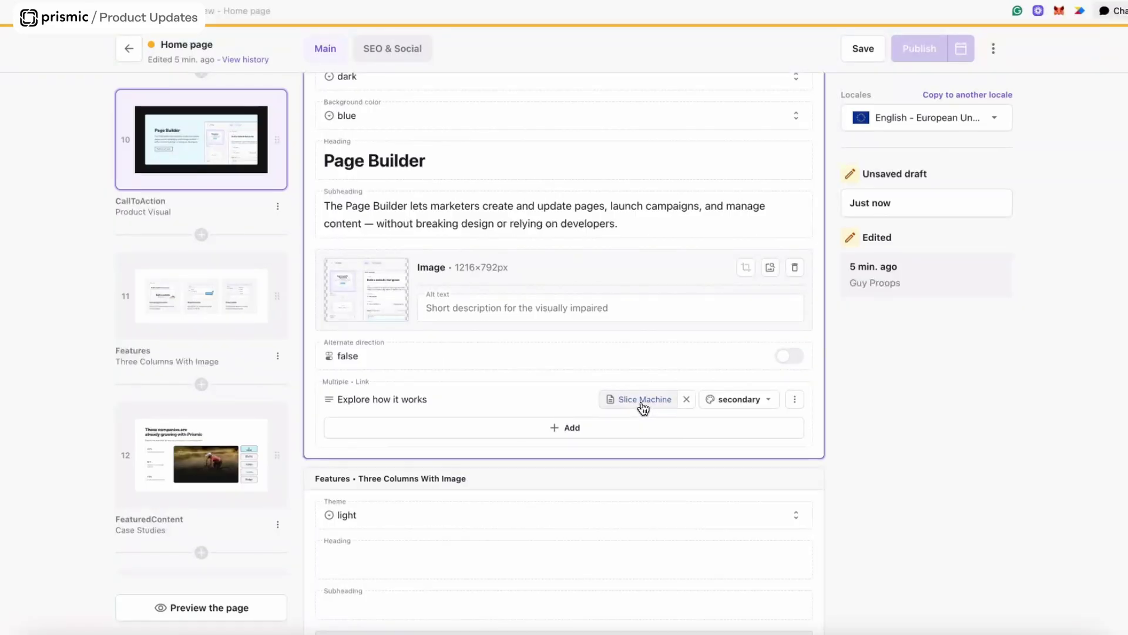
# - Point the "Explore how it works" link in the "Page Builder" CallToAction slice to the Page Builder page
pyautogui.click(642, 405)
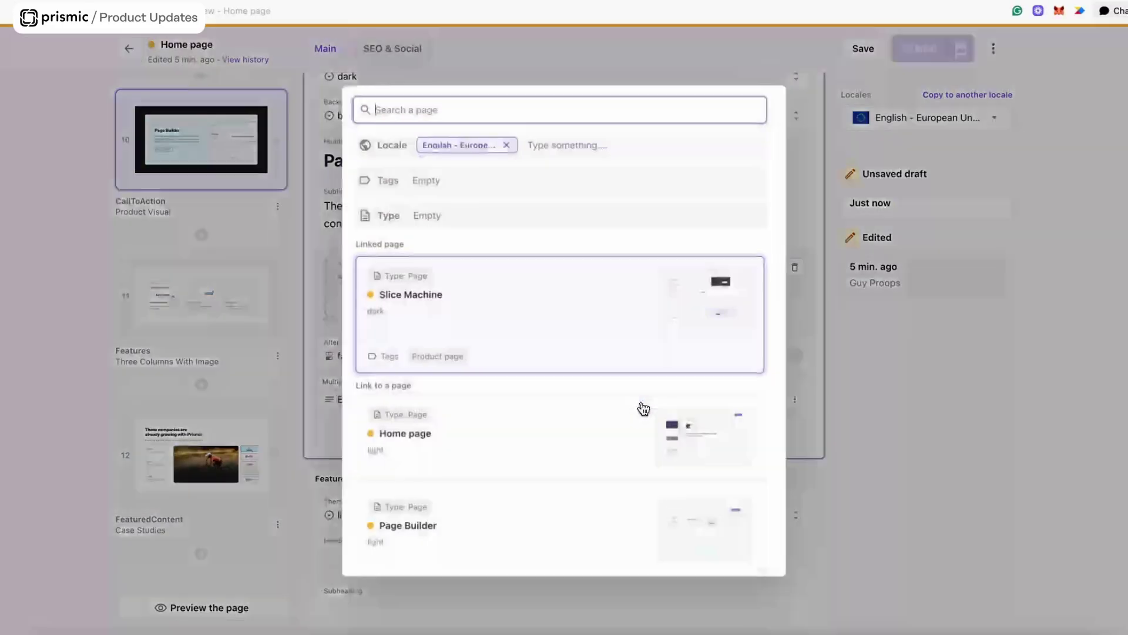
pyautogui.click(462, 508)
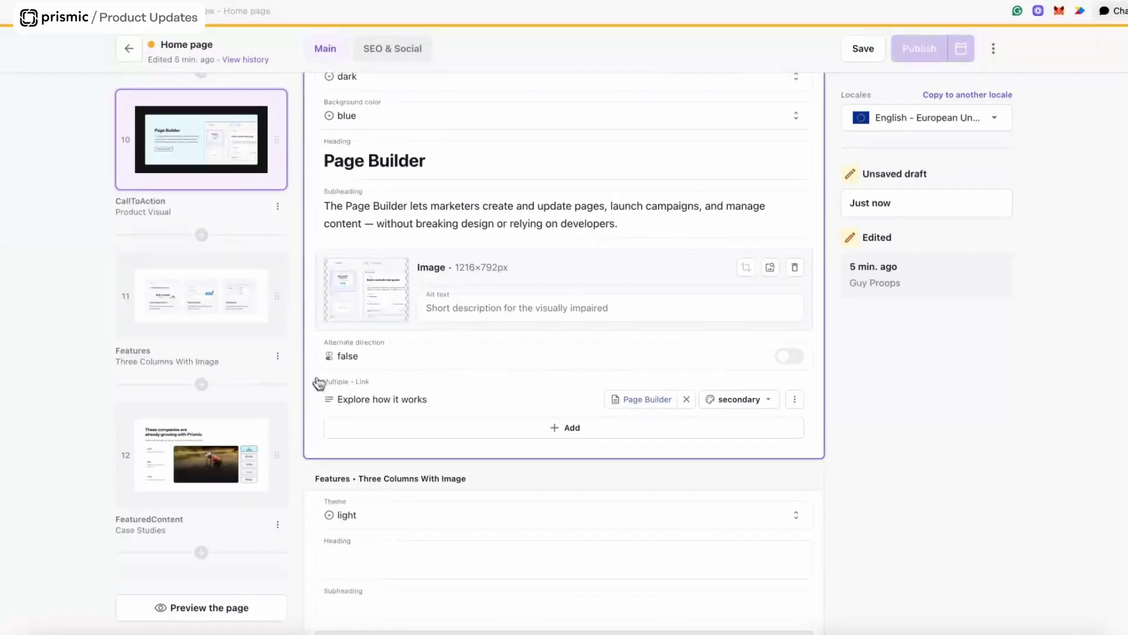
pyautogui.scroll(-2, 247, 405)
pyautogui.scroll(1, 247, 405)
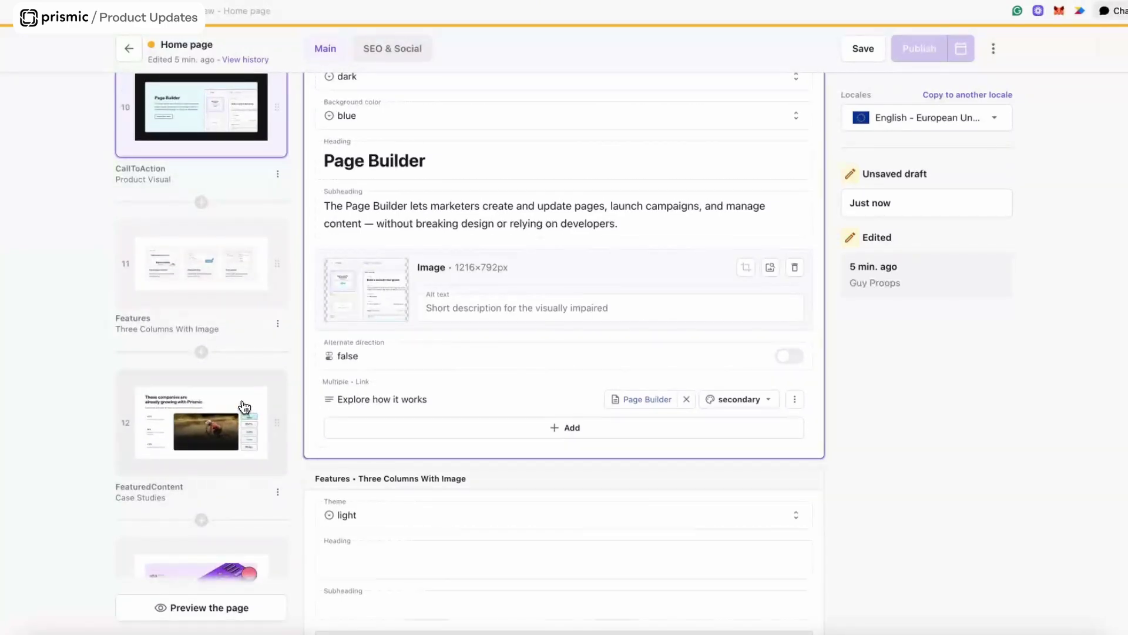
pyautogui.scroll(2, 206, 376)
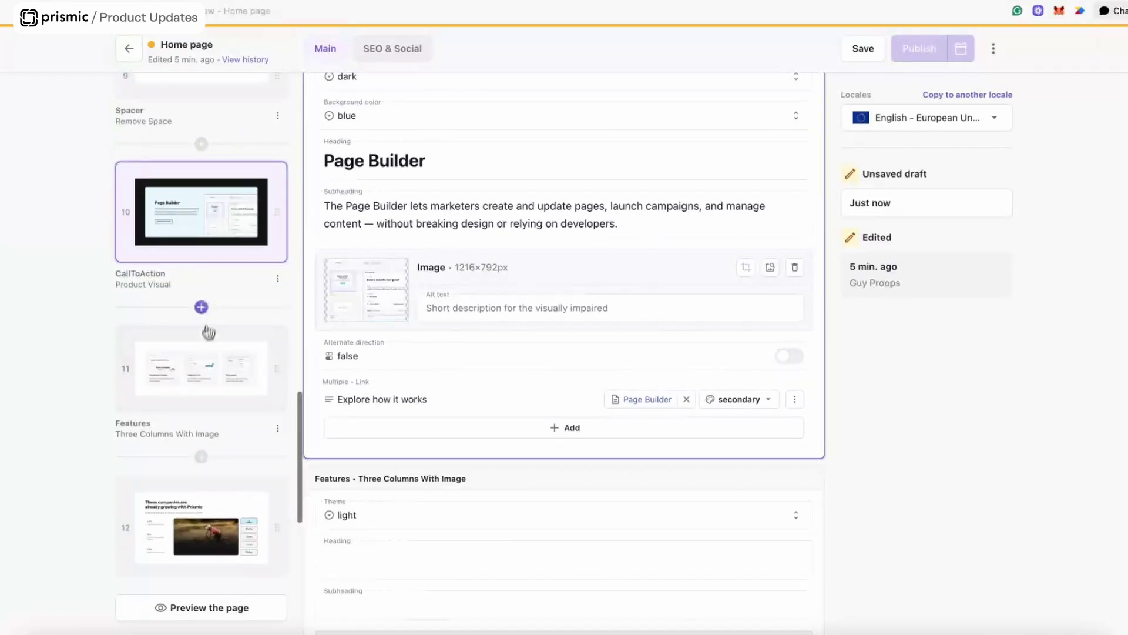
pyautogui.scroll(1, 223, 273)
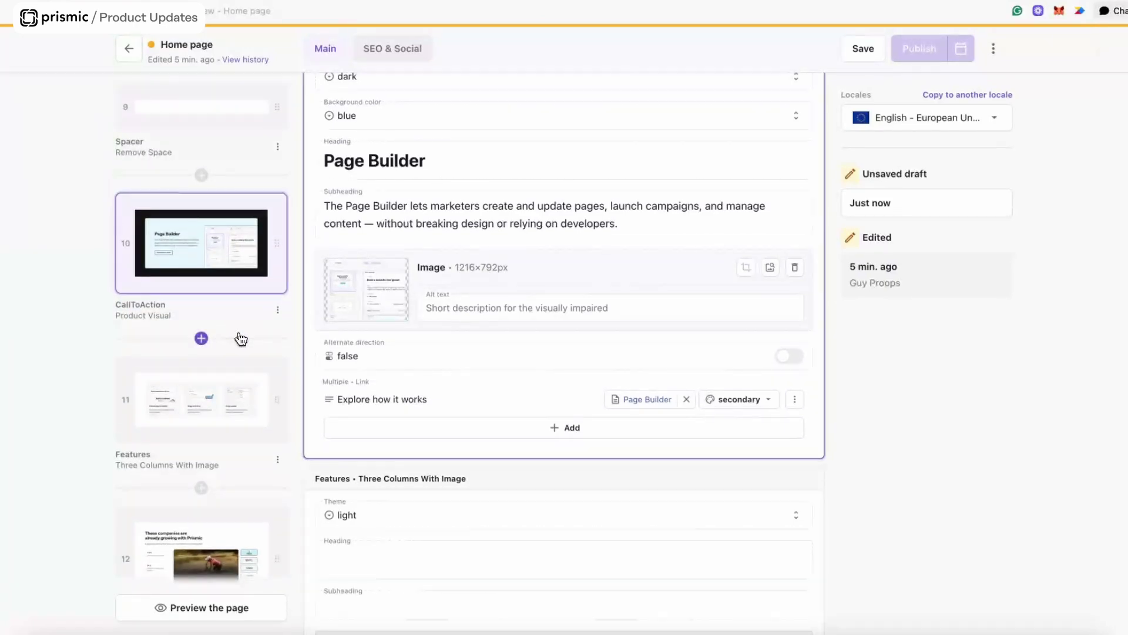
pyautogui.scroll(1, 329, 261)
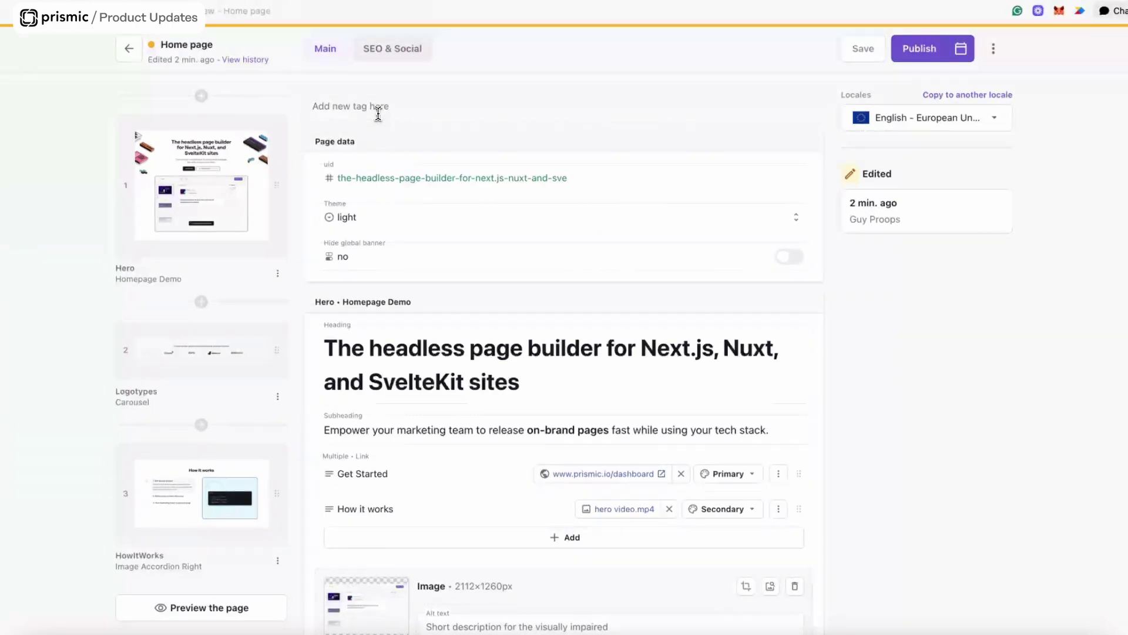
# - Create and apply the tag "Marketing" to the page and save it
pyautogui.click(378, 110)
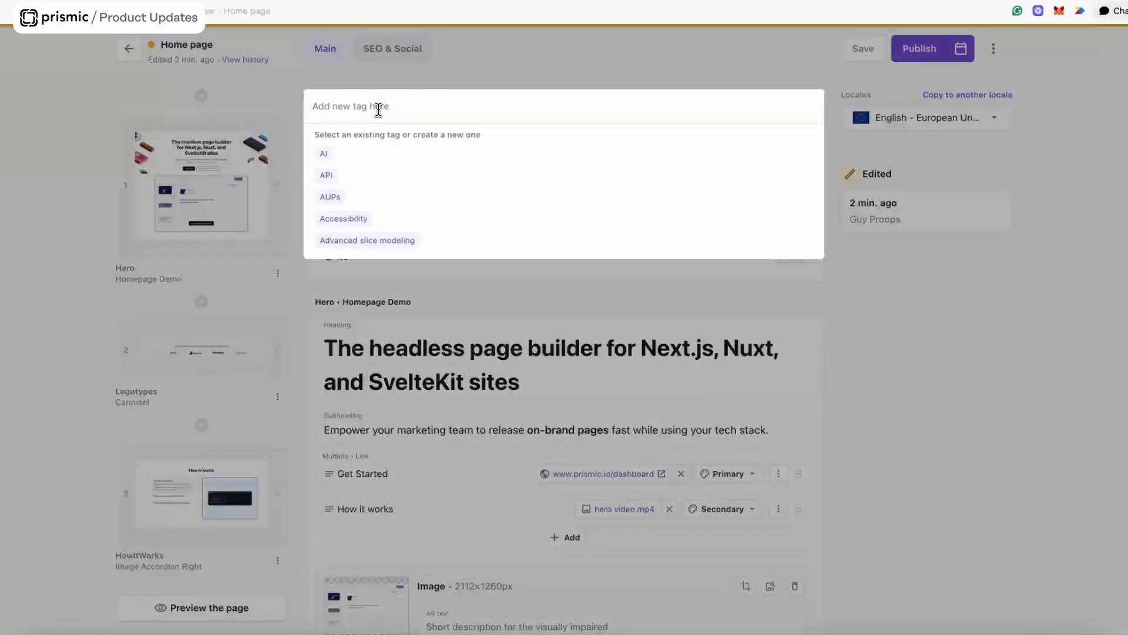
pyautogui.write('Marketing')
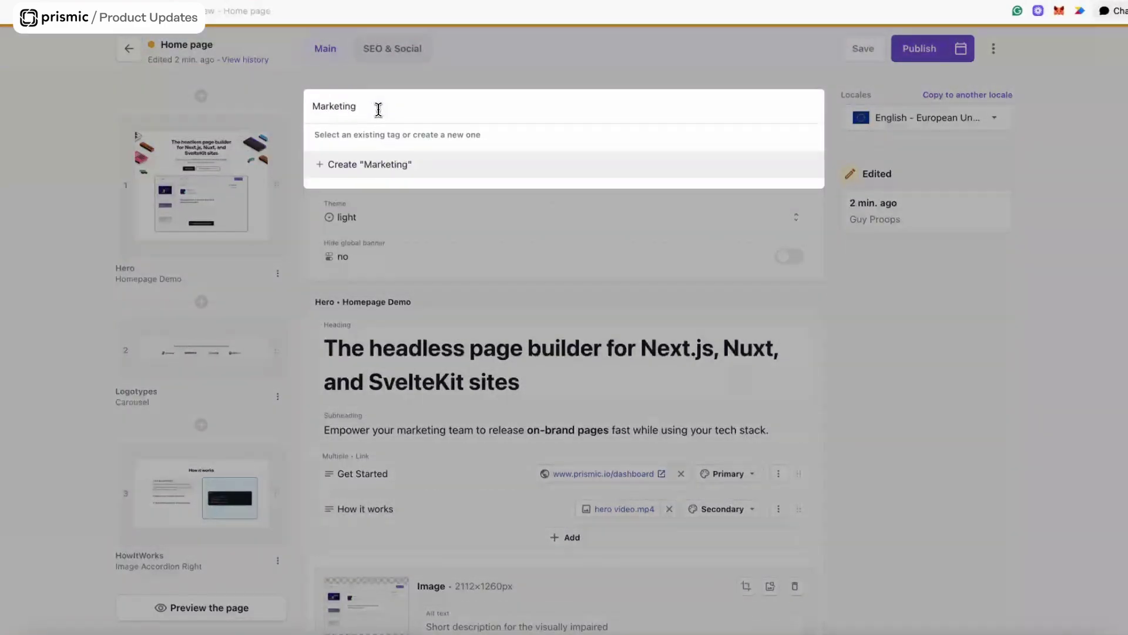
pyautogui.press('Return')
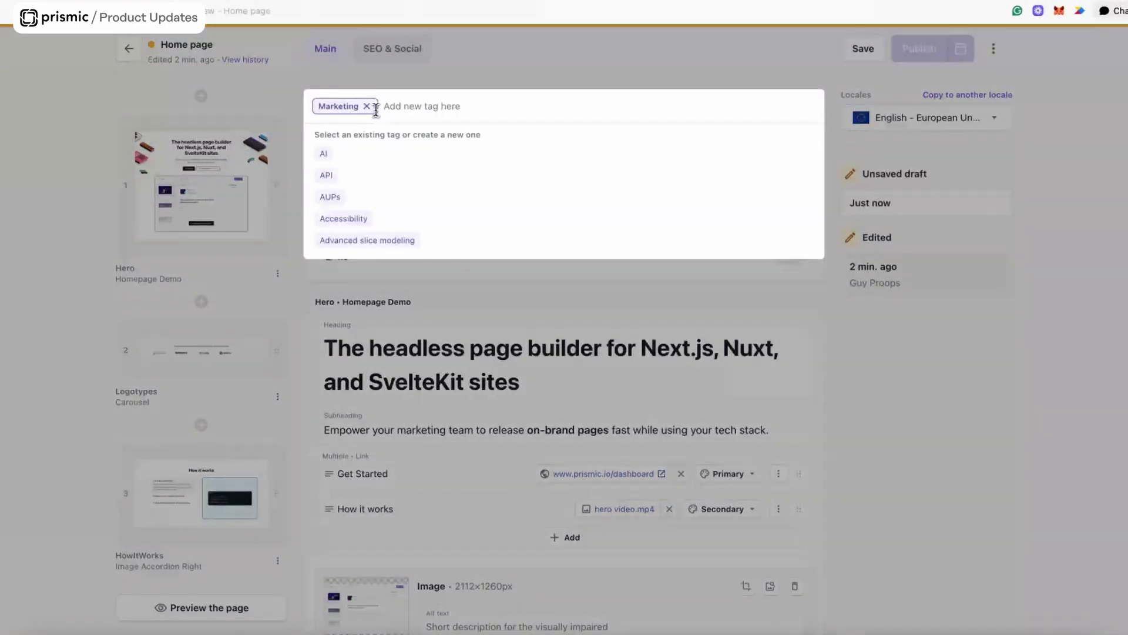
pyautogui.press('Escape')
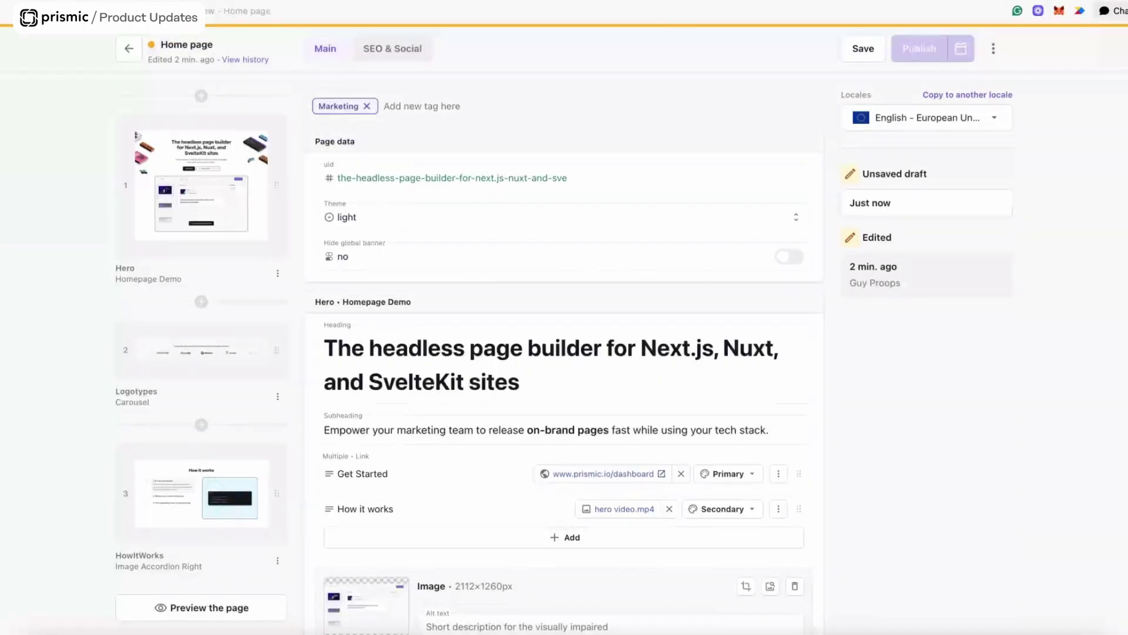
pyautogui.click(869, 52)
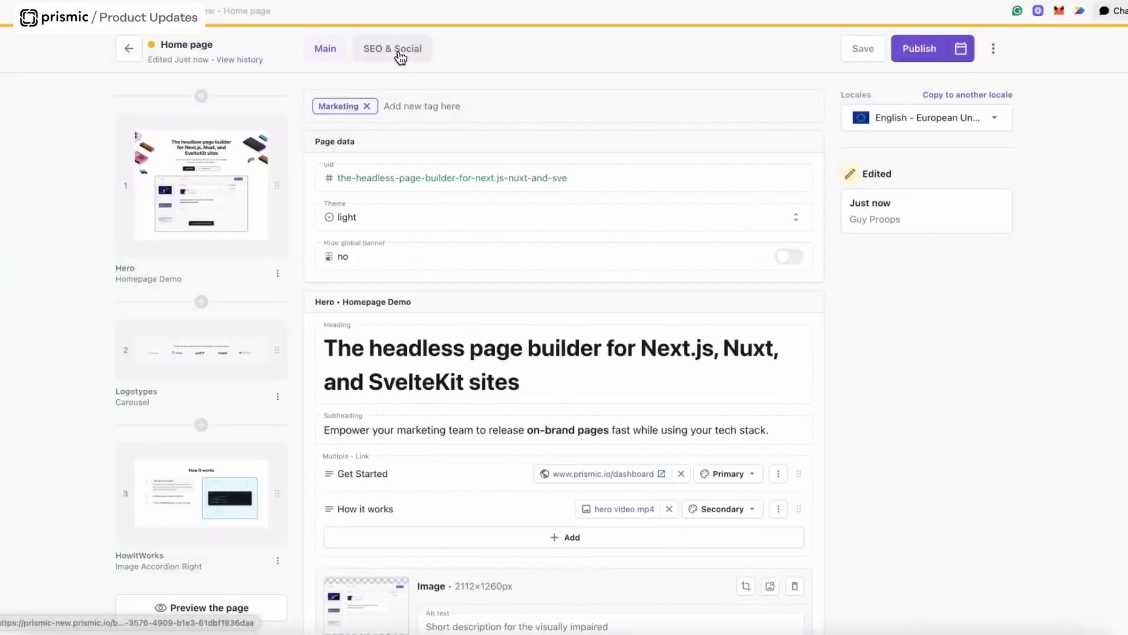
# - Publish the Home page with the suggested meta title and meta description applied
pyautogui.click(400, 56)
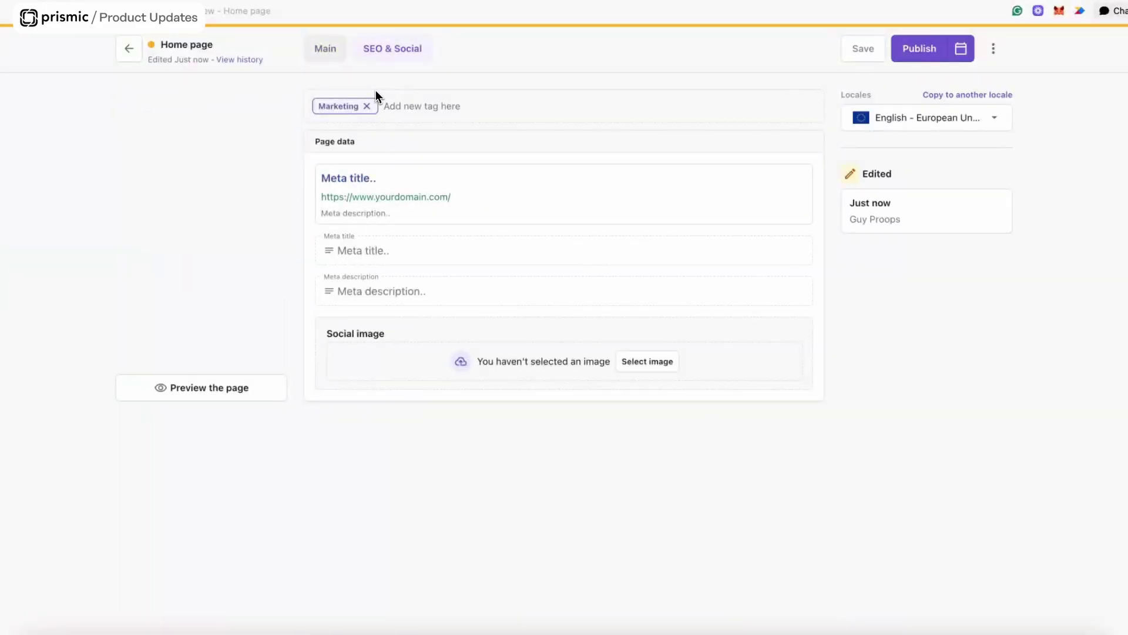
pyautogui.click(325, 56)
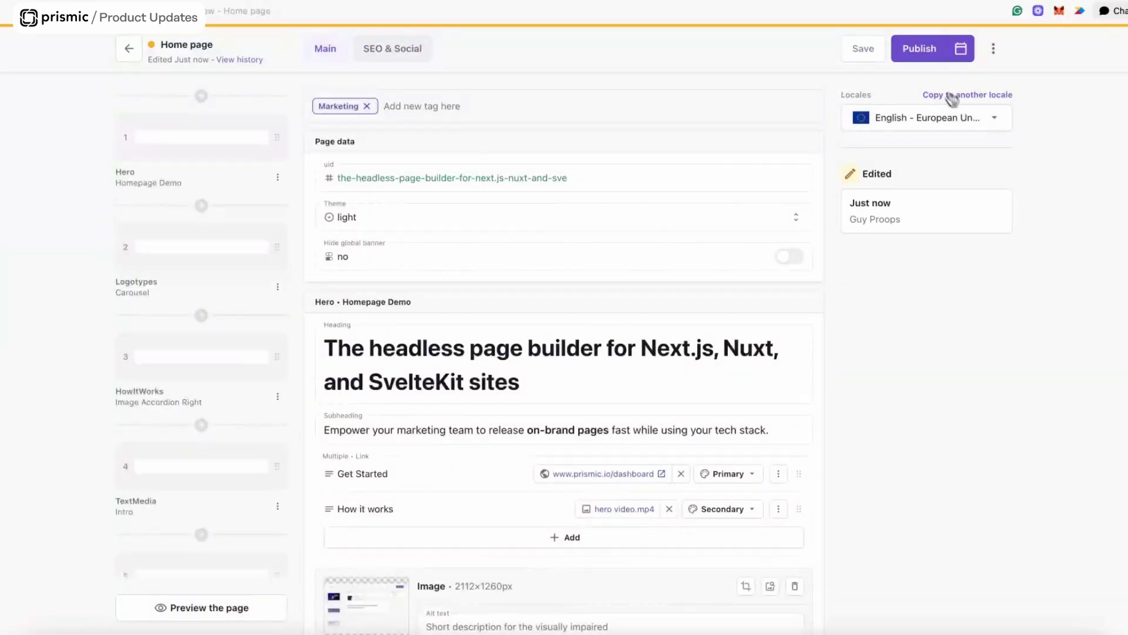
pyautogui.click(918, 51)
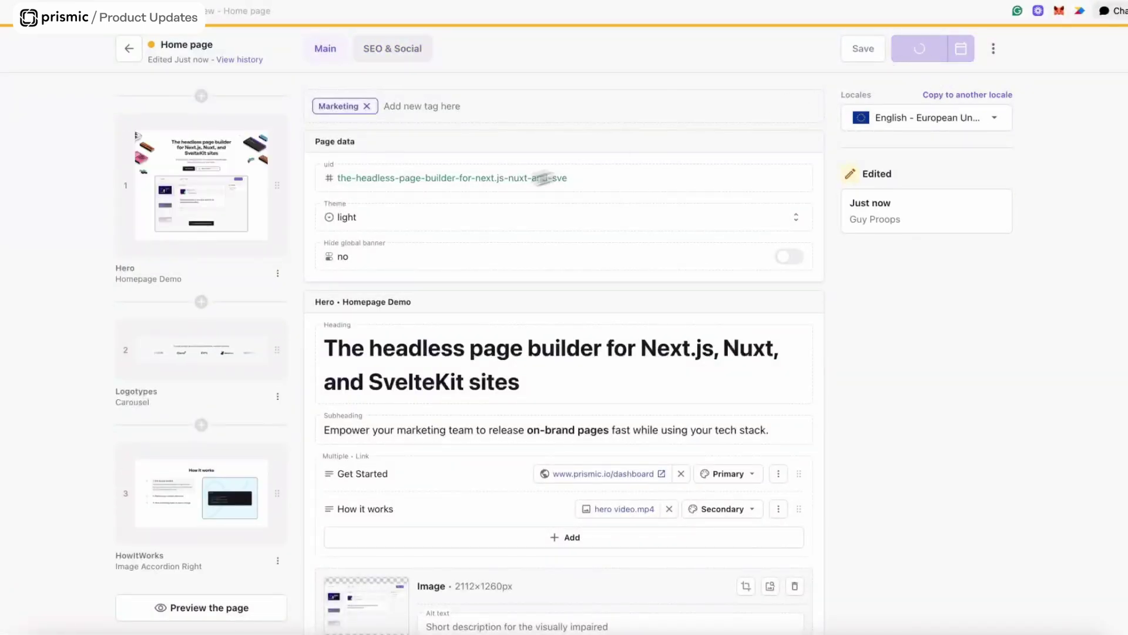
pyautogui.click(399, 55)
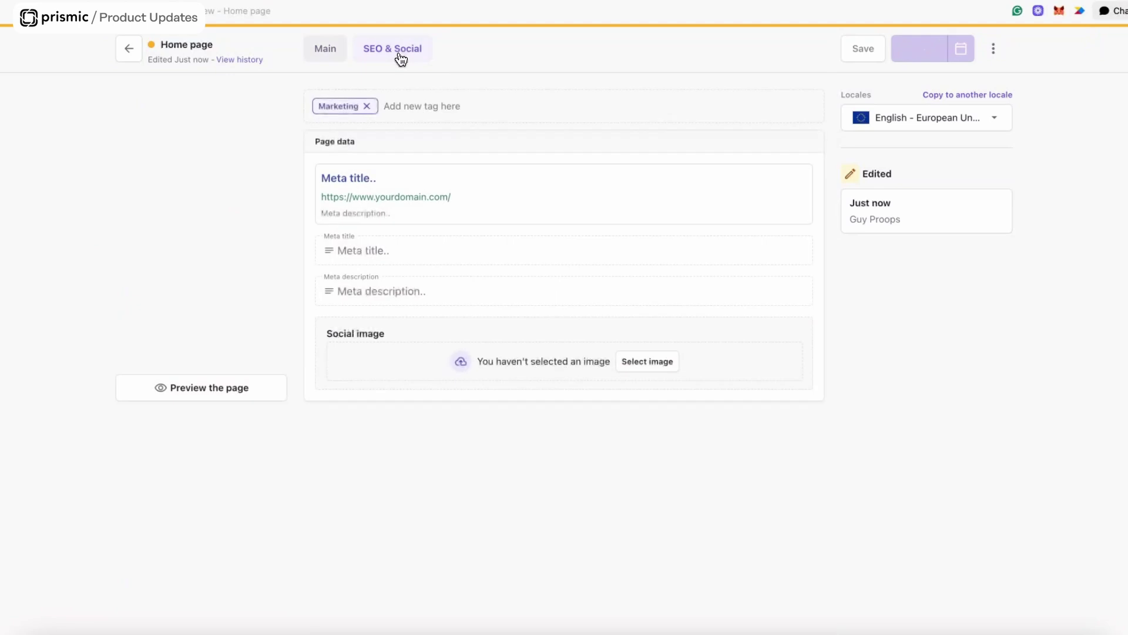
pyautogui.click(326, 51)
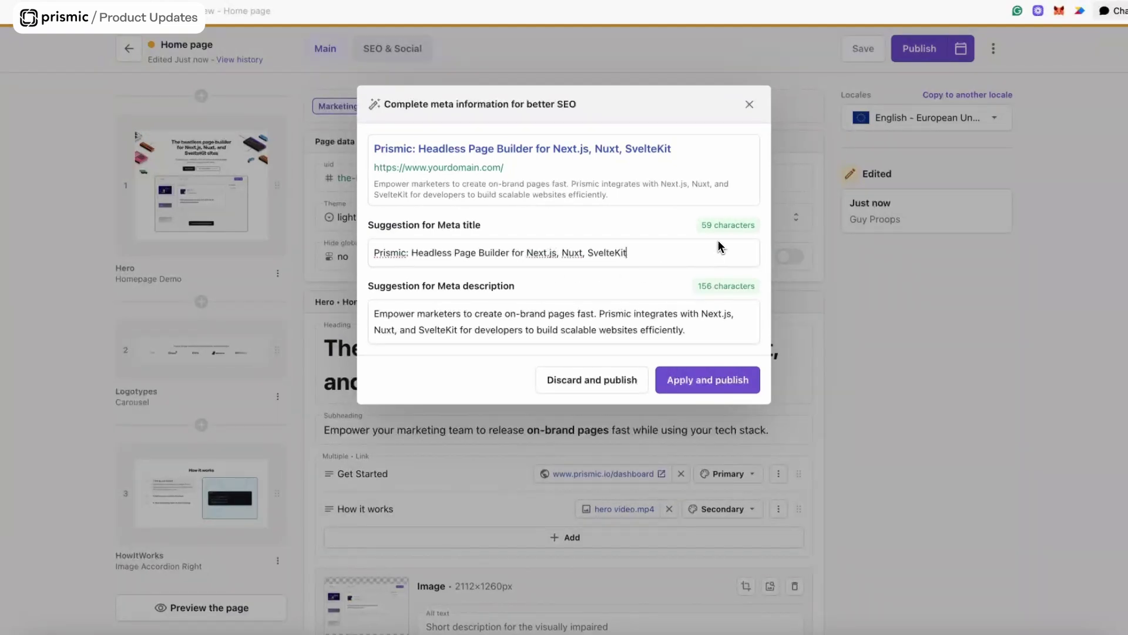
pyautogui.moveTo(714, 228)
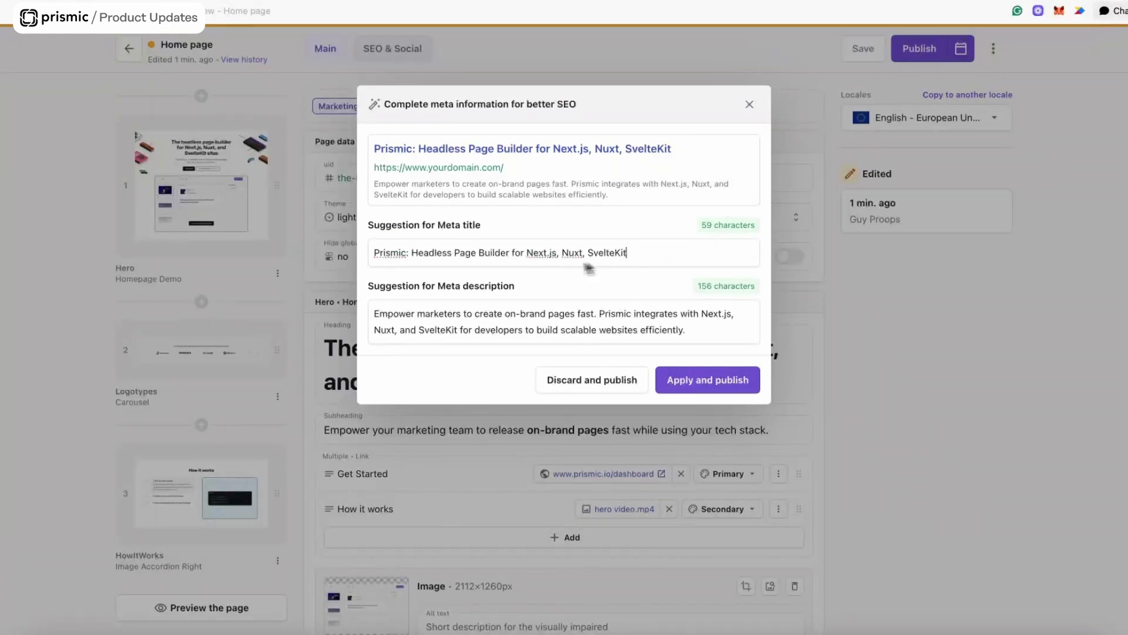
pyautogui.click(683, 329)
pyautogui.click(705, 386)
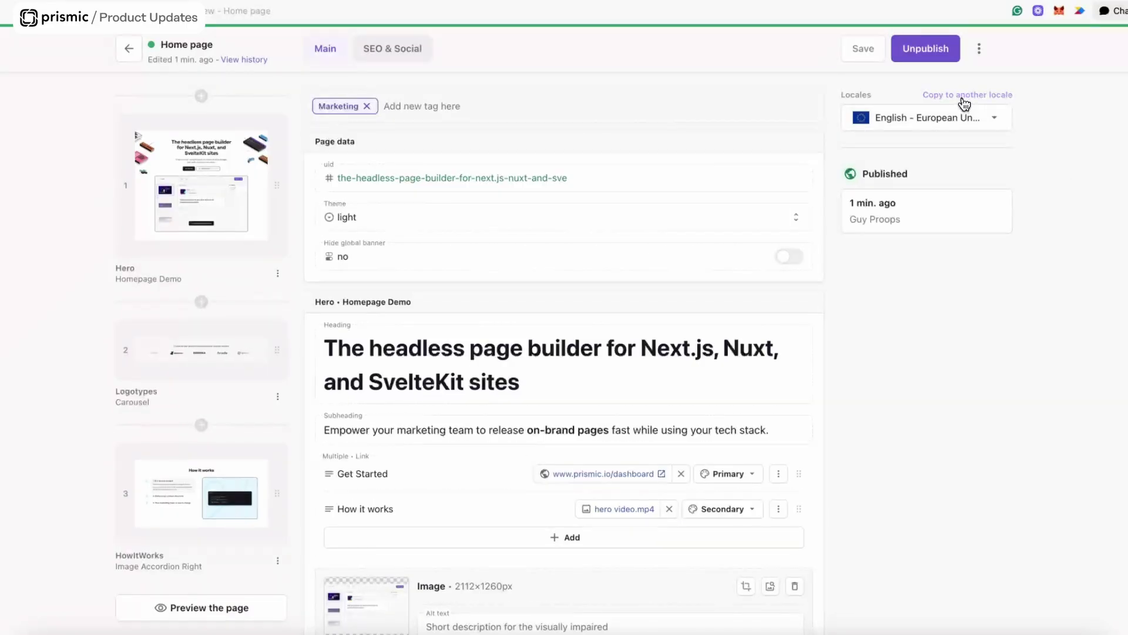
# - Copy all content of the Home page to the French - France locale
pyautogui.click(964, 104)
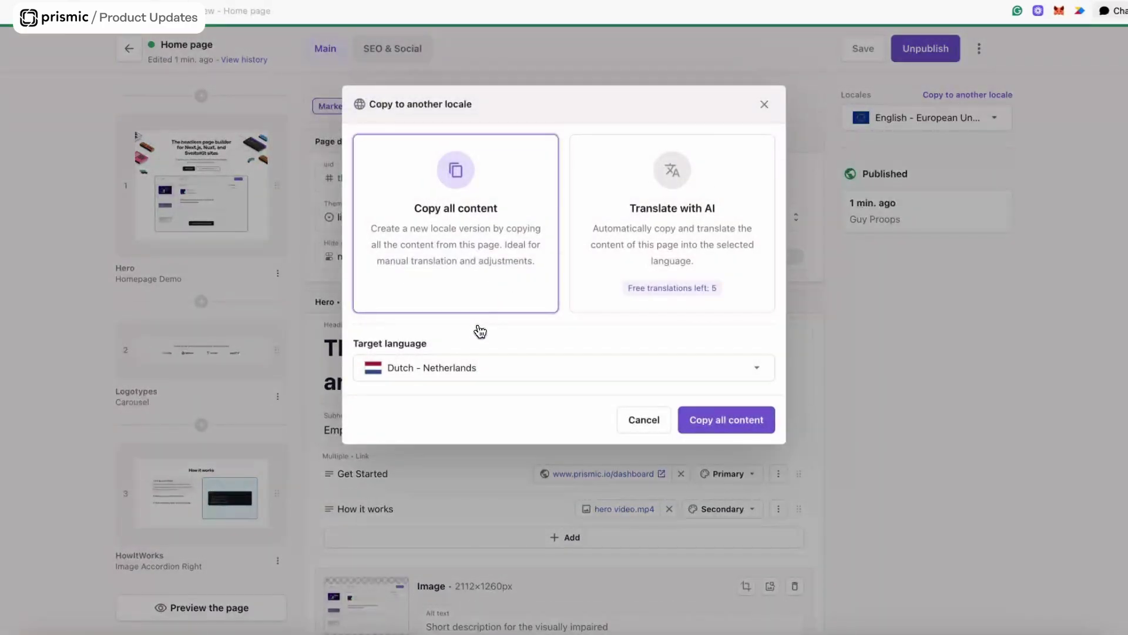
pyautogui.click(470, 368)
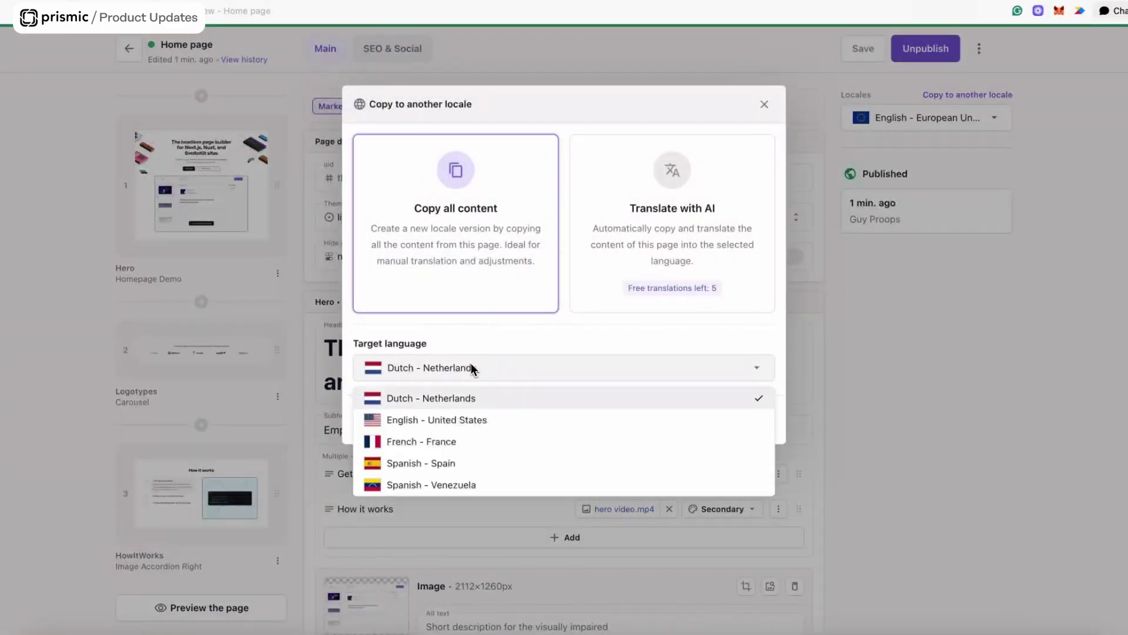
pyautogui.click(464, 444)
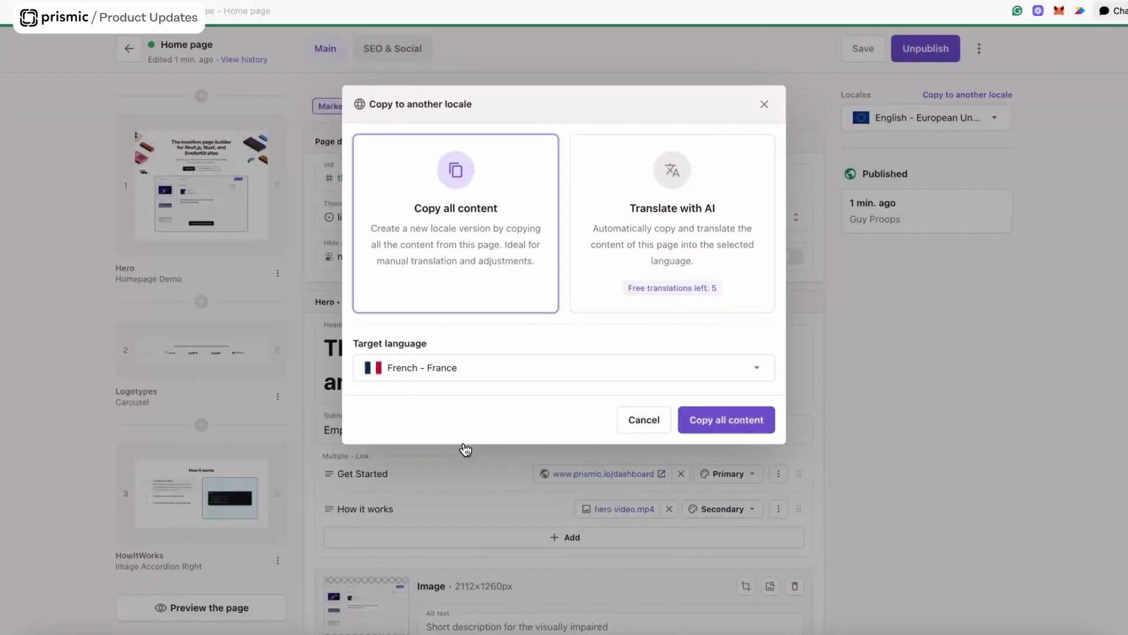
pyautogui.click(705, 422)
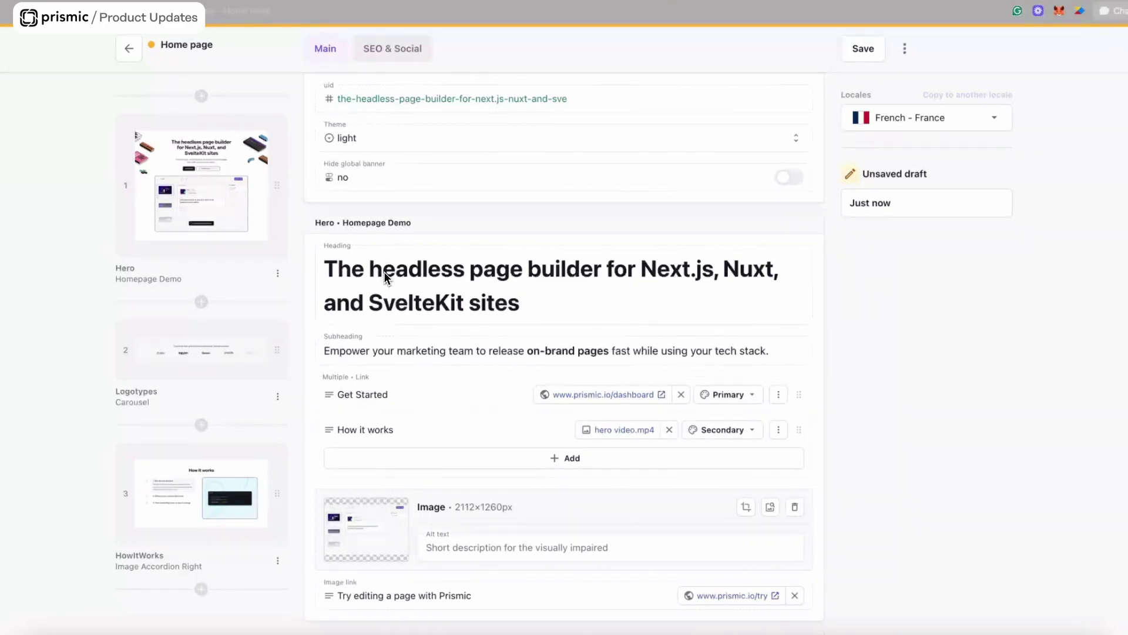
pyautogui.click(547, 306)
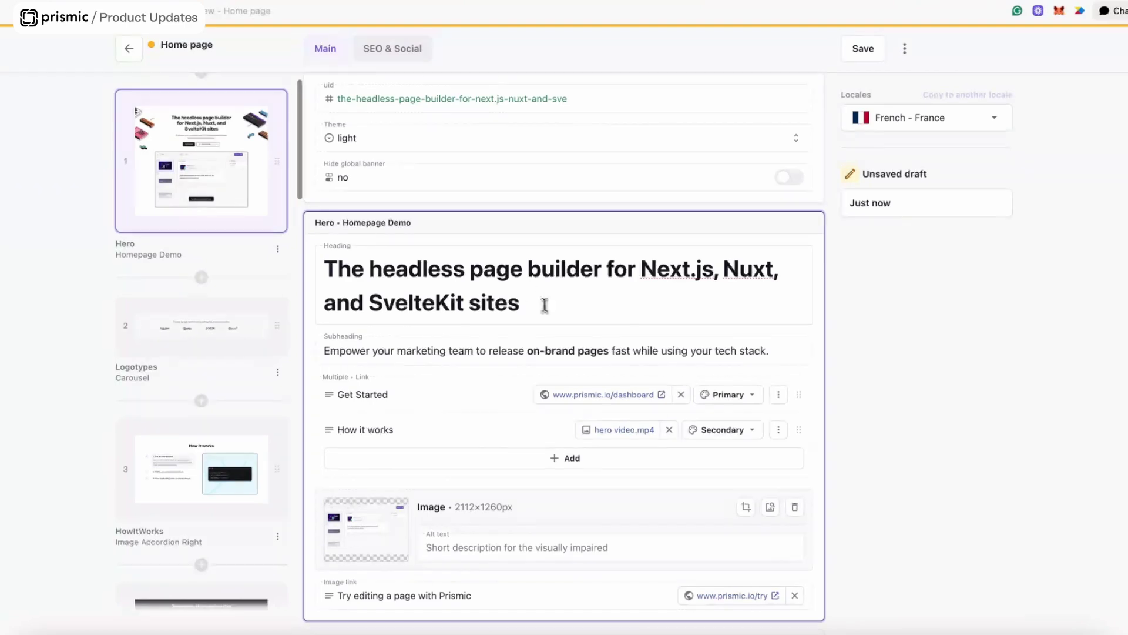
# - Leave the French draft, discarding its unsaved changes, and reopen the English - European Union Home page
pyautogui.click(129, 52)
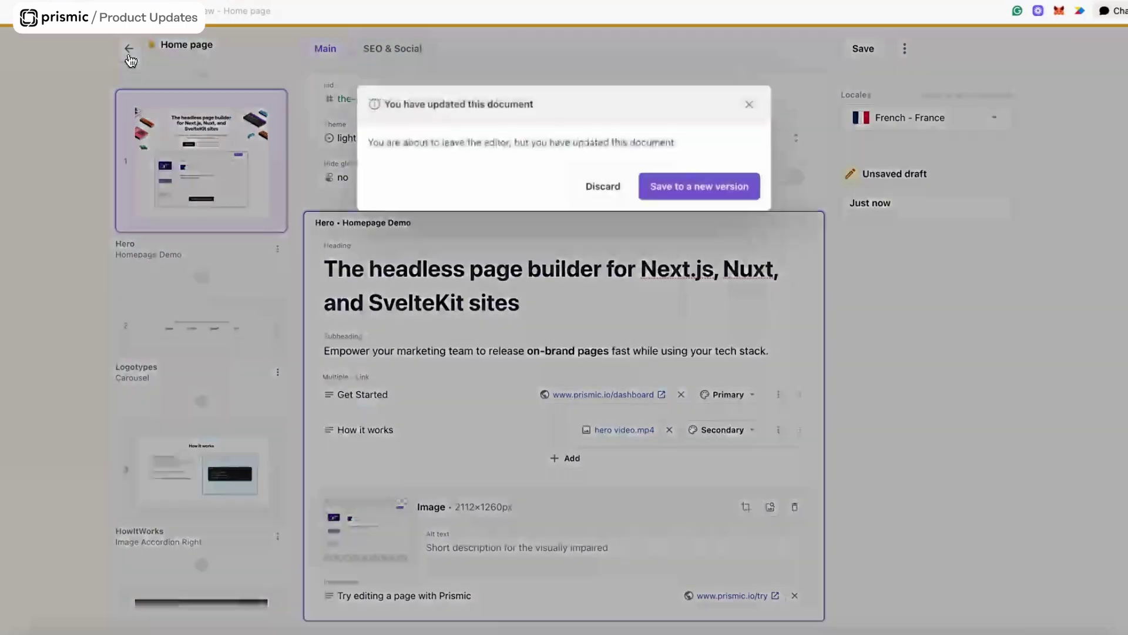
pyautogui.click(611, 194)
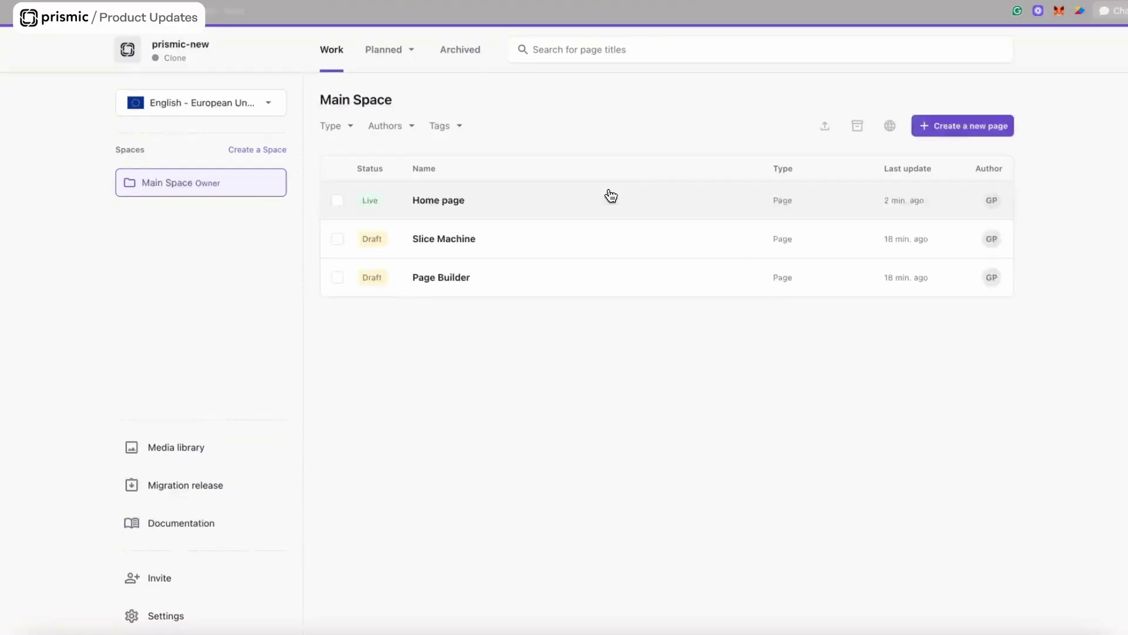
pyautogui.click(534, 217)
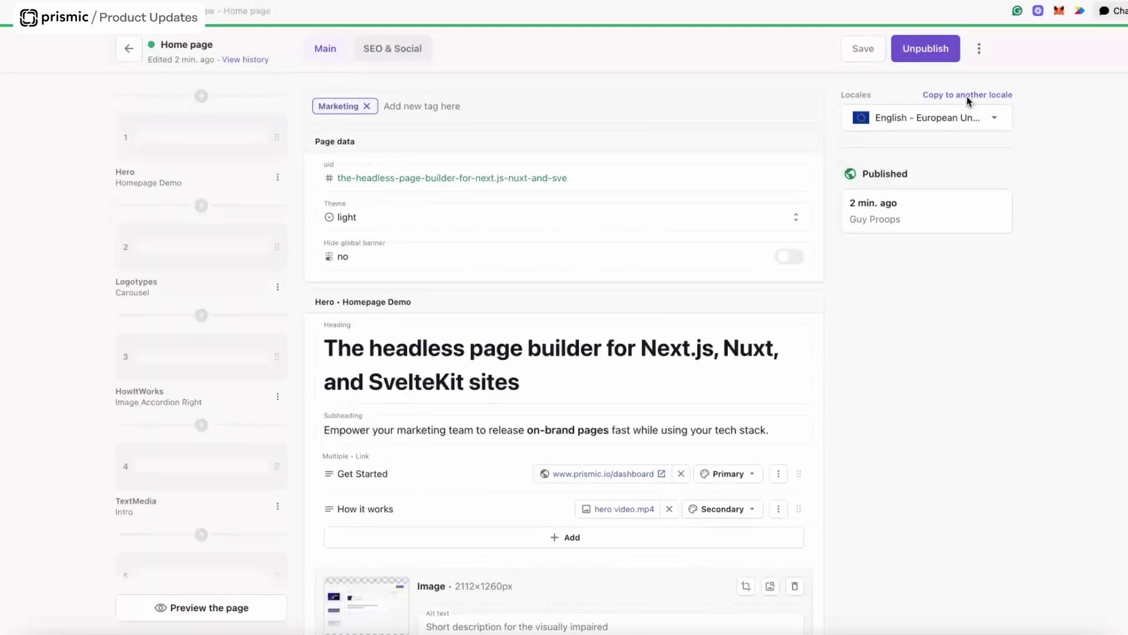
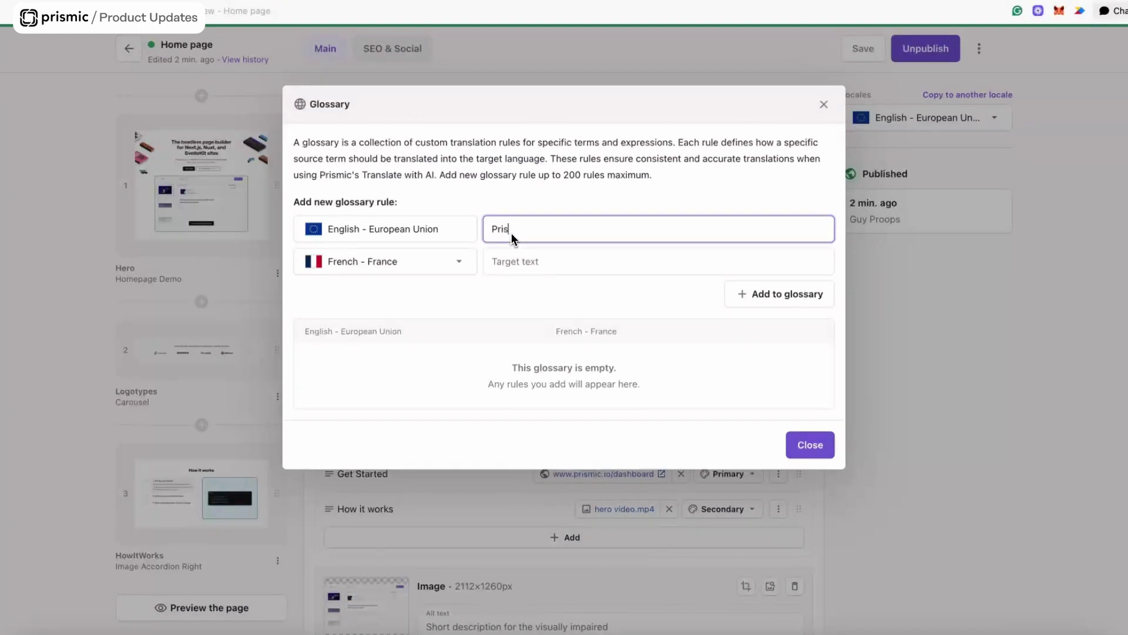
# - Add a translation glossary rule that keeps "Prismic" as "Prismic" in French - France
pyautogui.click(534, 253)
pyautogui.write('Prismic')
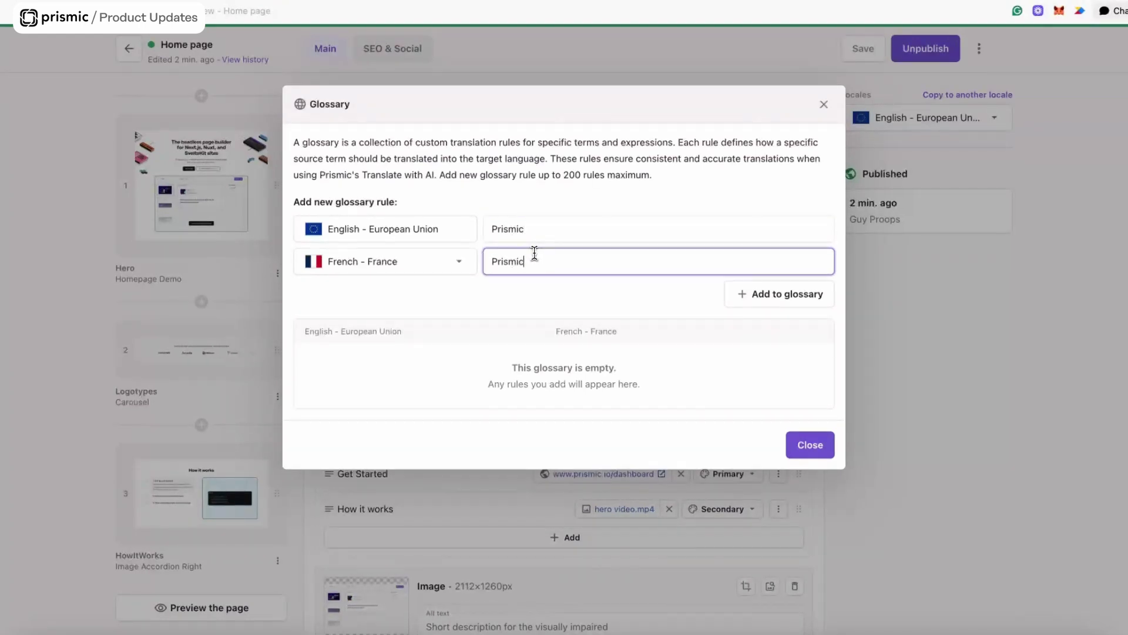
pyautogui.click(816, 300)
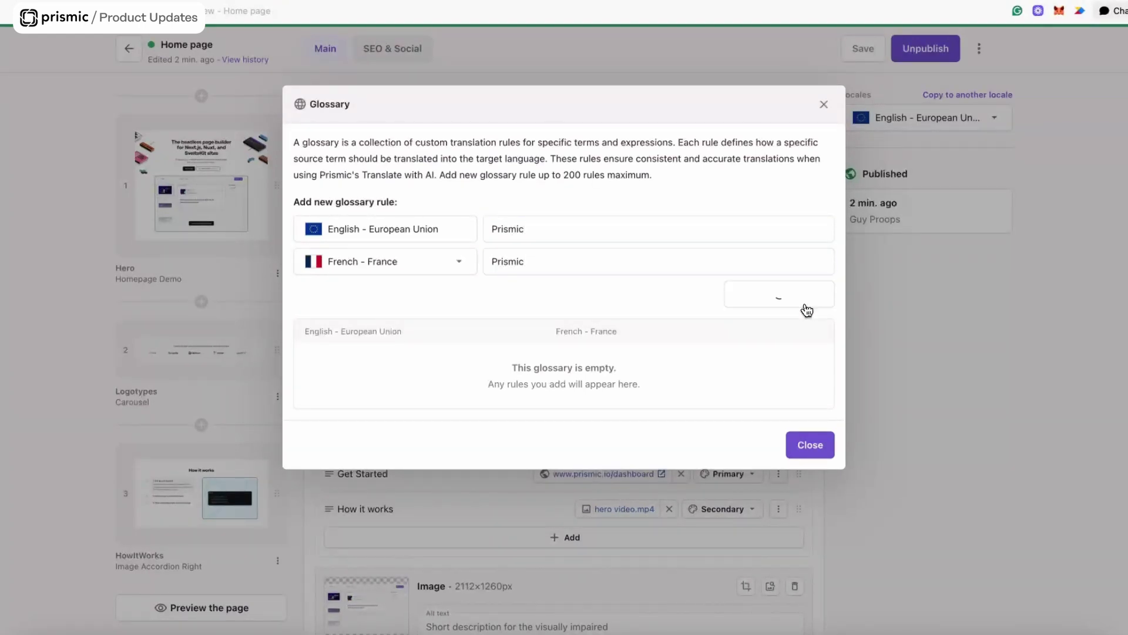
# - Add a glossary rule that keeps "Slice machine" as "Slice machine" in French - France
pyautogui.click(552, 231)
pyautogui.write('s')
pyautogui.press('BackSpace')
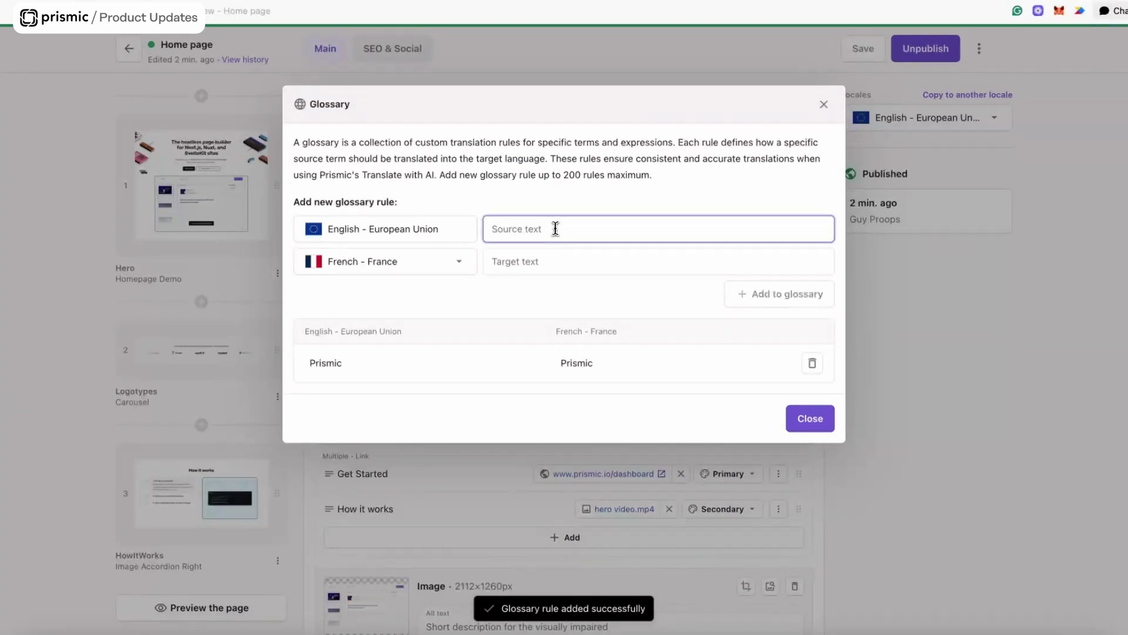
pyautogui.write('Slice machine')
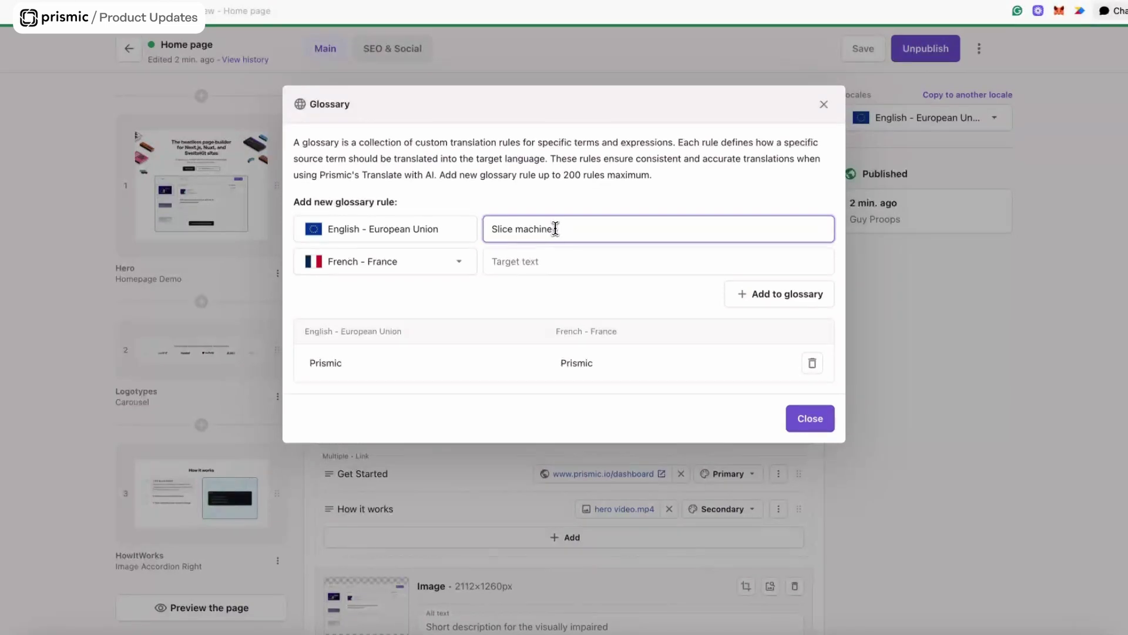
pyautogui.press('Tab')
pyautogui.press('Tab')
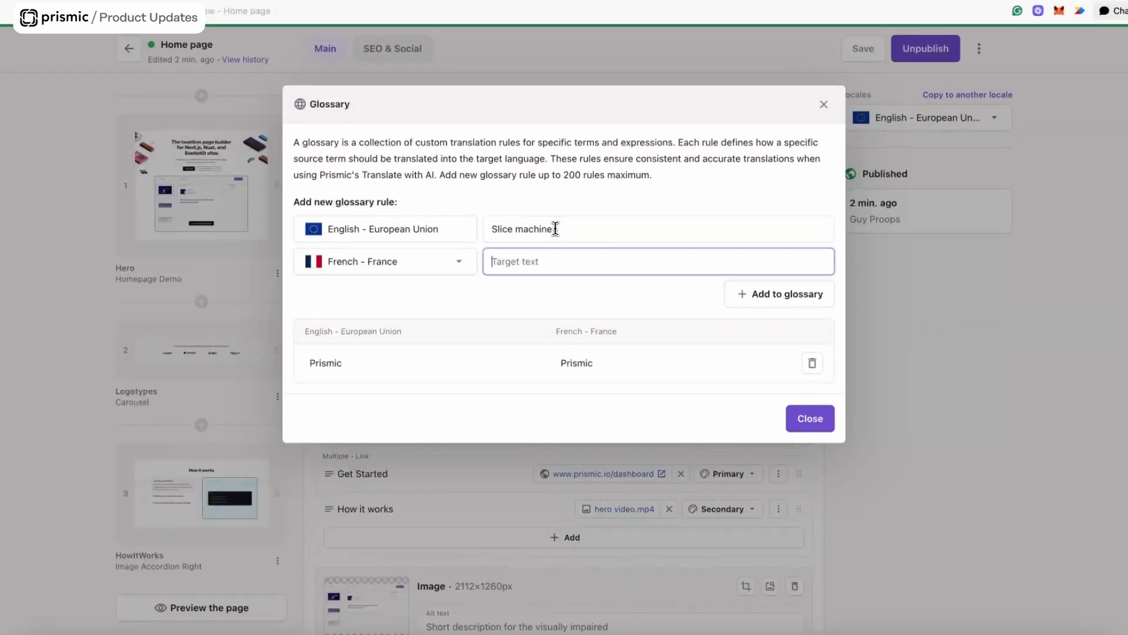
pyautogui.write('Slice machine')
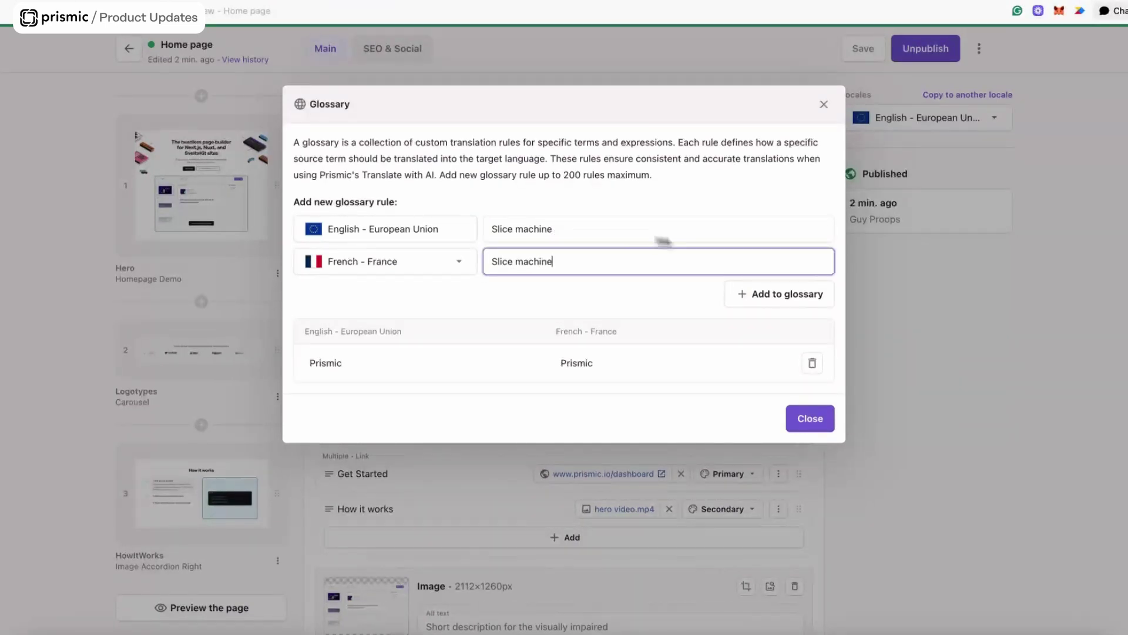
pyautogui.click(761, 293)
# - Add a glossary rule keeping "Page Builder" as "Page Builder" in all languages and close the glossary
pyautogui.click(553, 234)
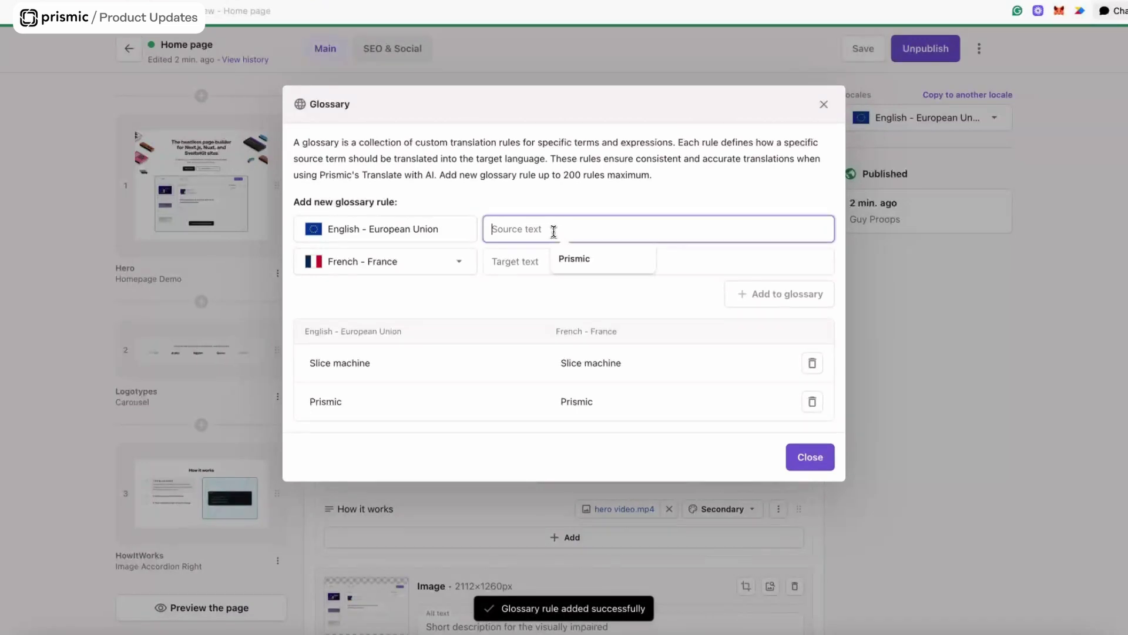
pyautogui.write('Page Bu')
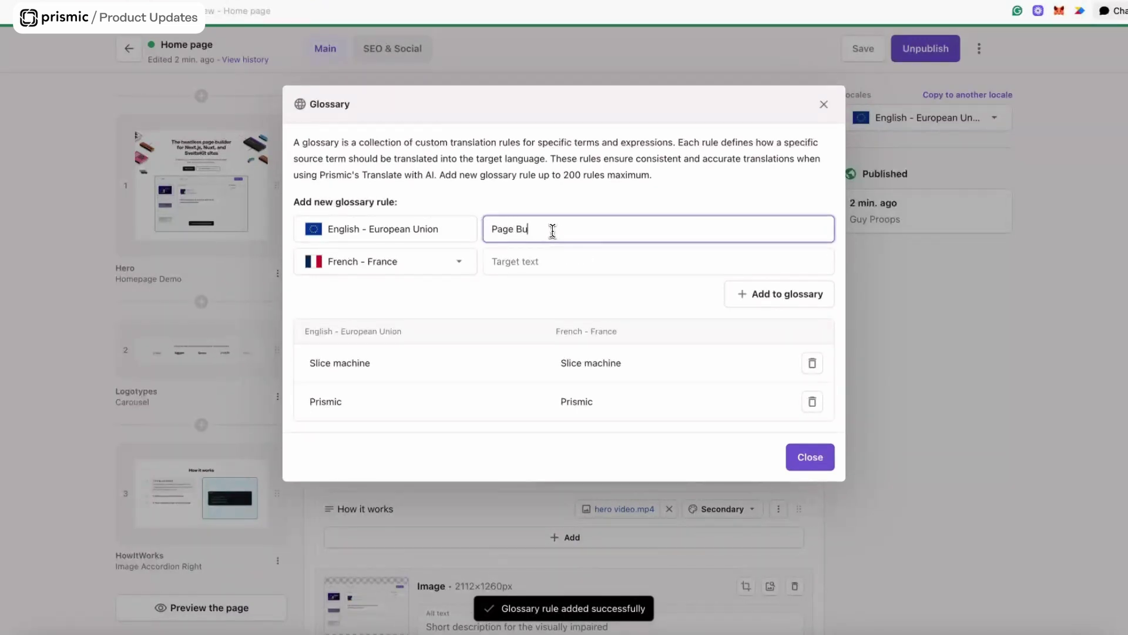
pyautogui.write('ilder')
pyautogui.click(570, 261)
pyautogui.write('P')
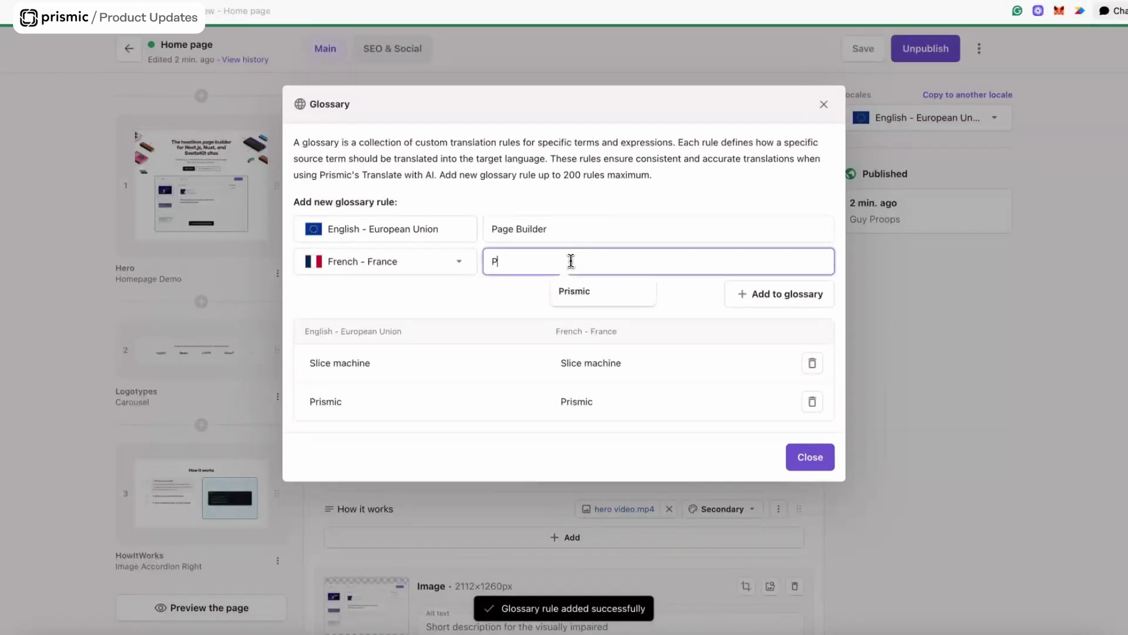
pyautogui.write('age Builder')
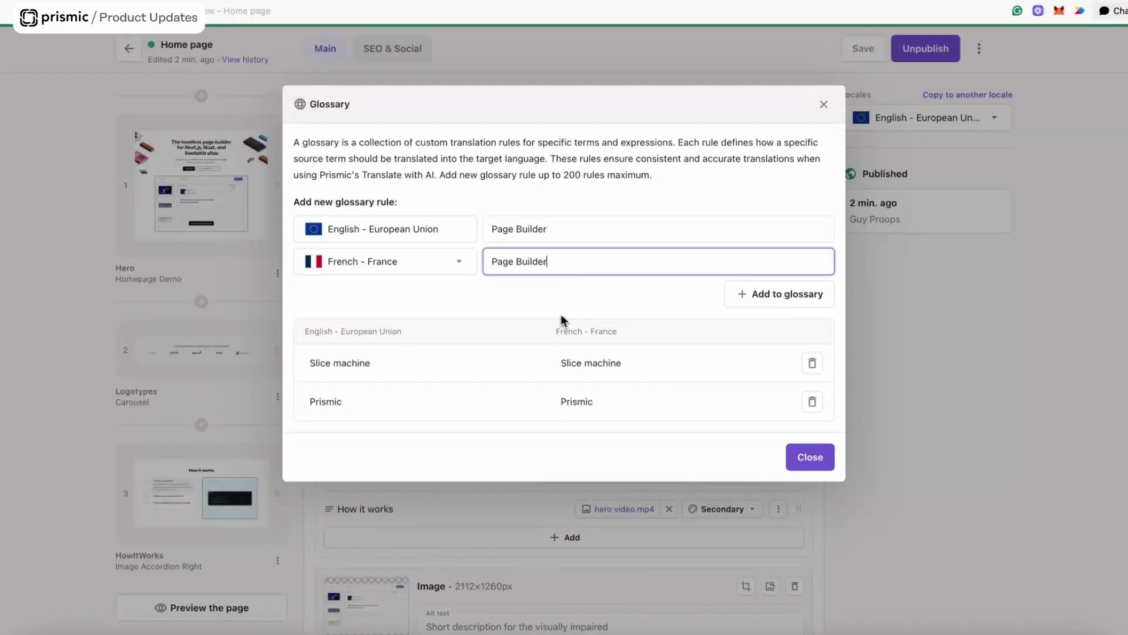
pyautogui.click(559, 317)
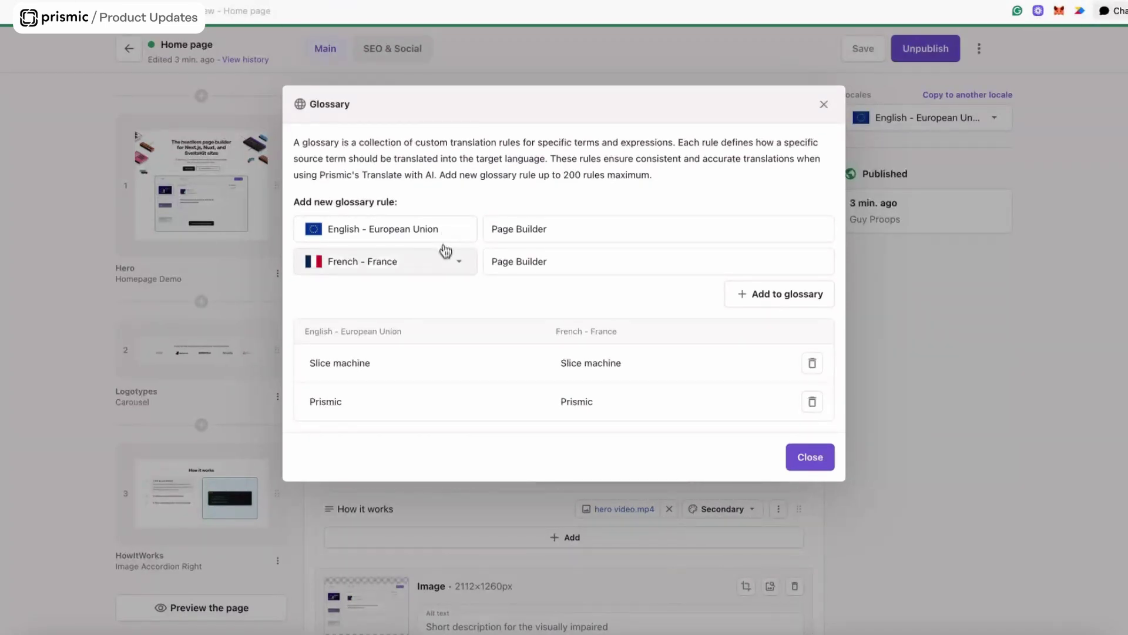
pyautogui.click(446, 265)
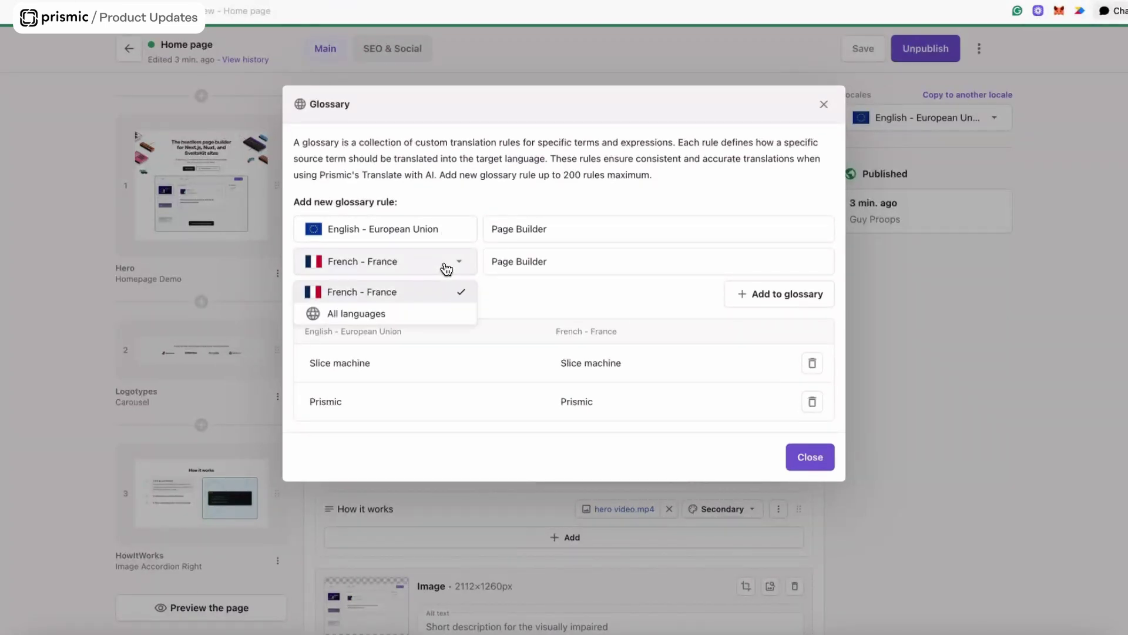
pyautogui.click(414, 321)
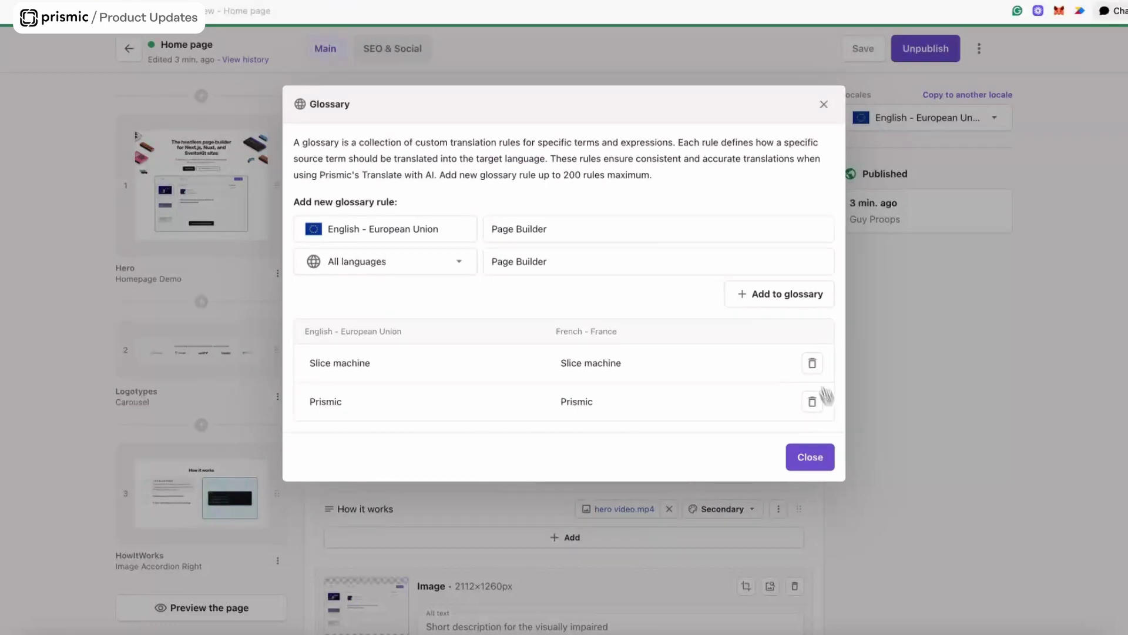
pyautogui.click(793, 306)
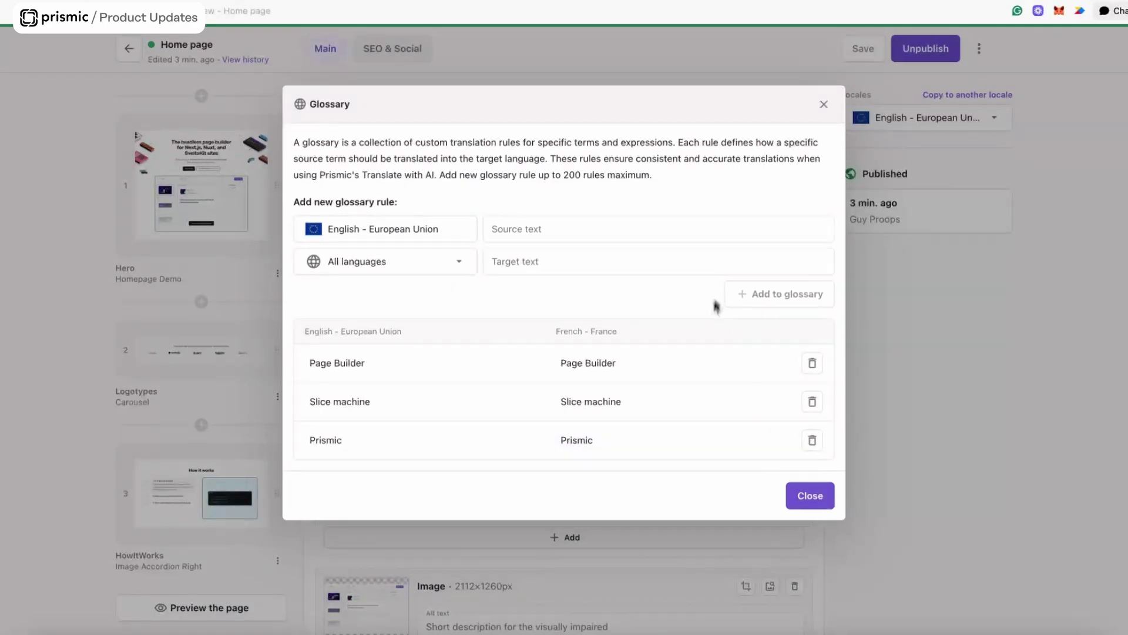
pyautogui.click(826, 489)
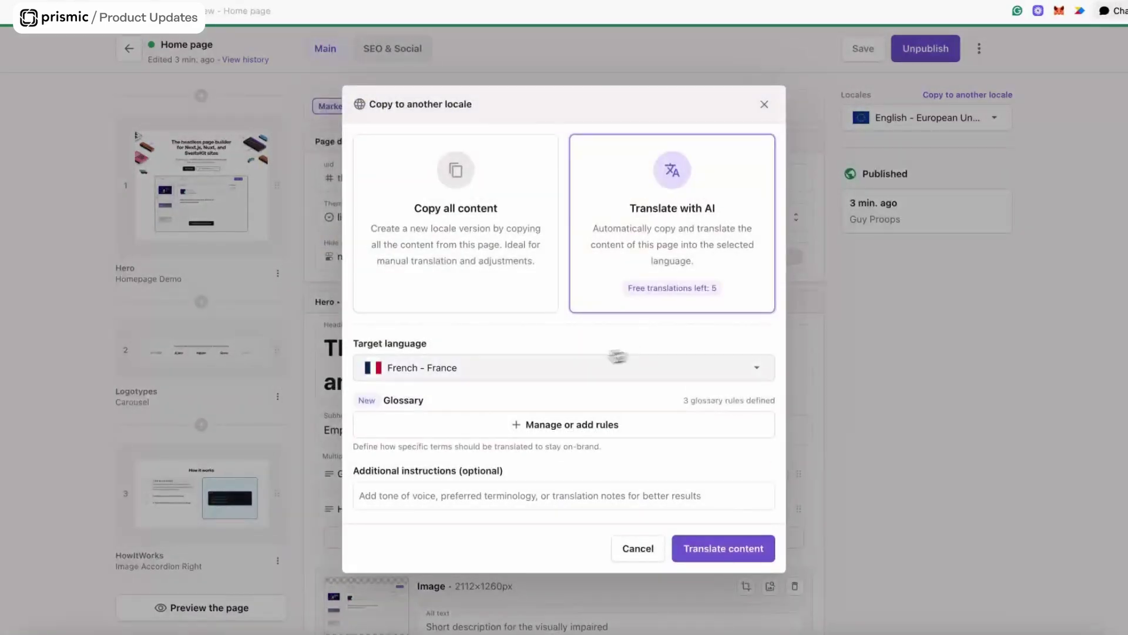
# - Enter the additional AI translation instructions "I want to keep a professional tone of voice and use formal french"
pyautogui.click(470, 496)
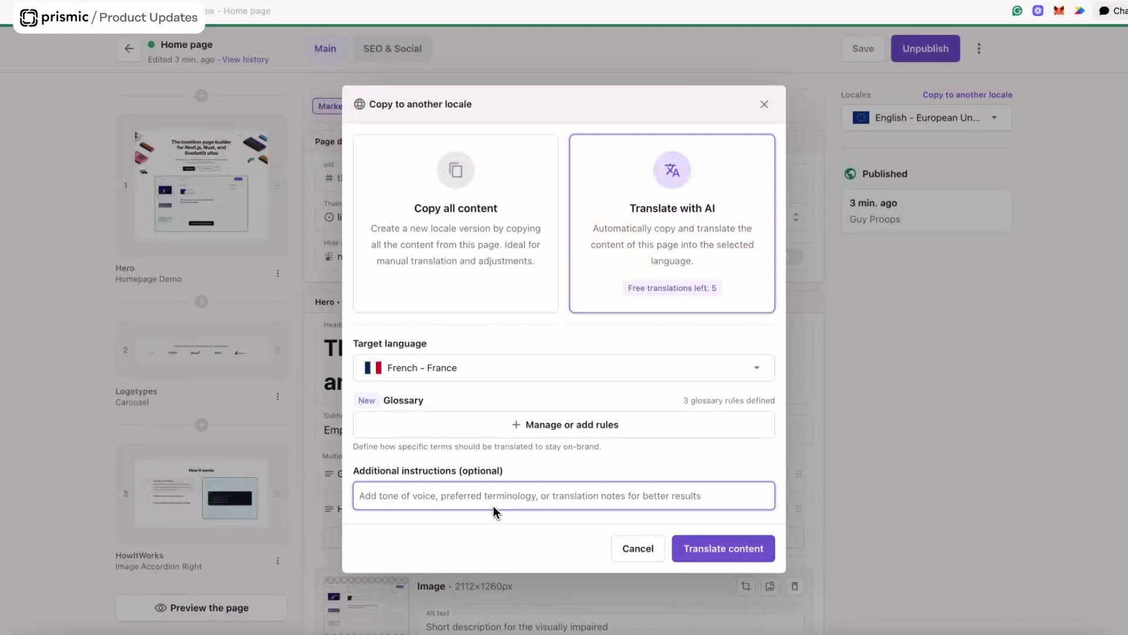
pyautogui.write('I want ')
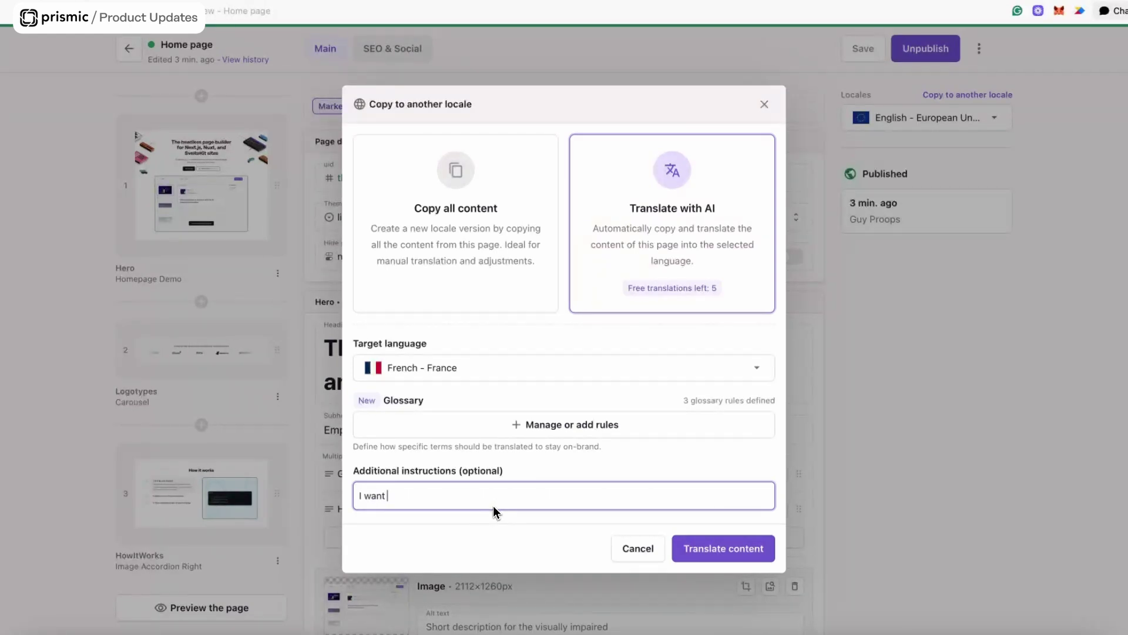
pyautogui.write('to keep a professional ton')
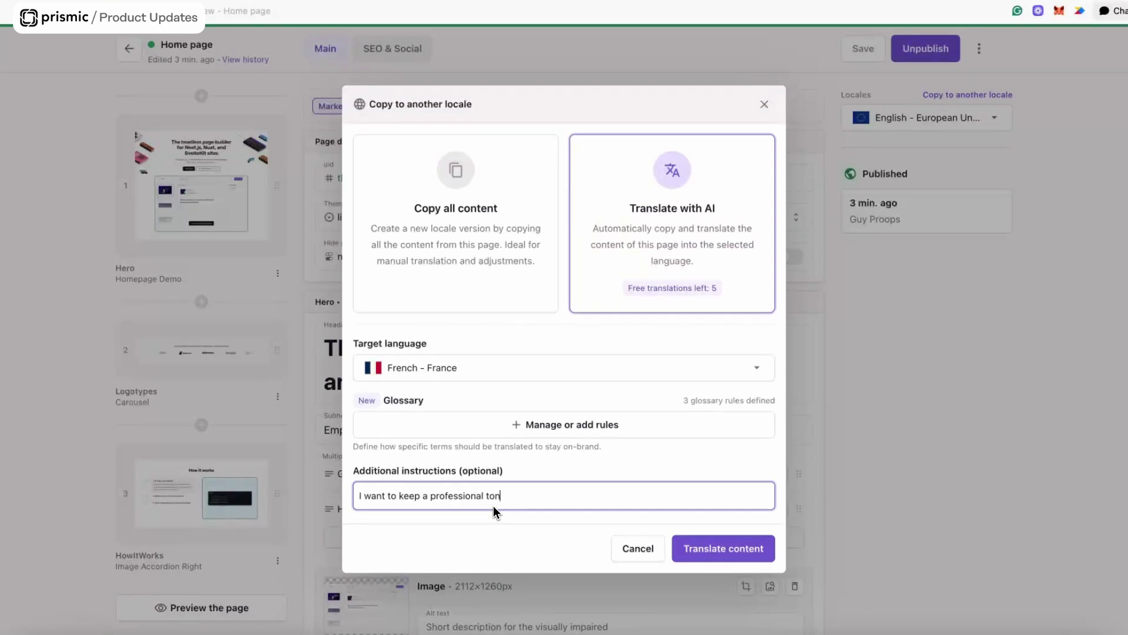
pyautogui.write('e of voice and use formal french')
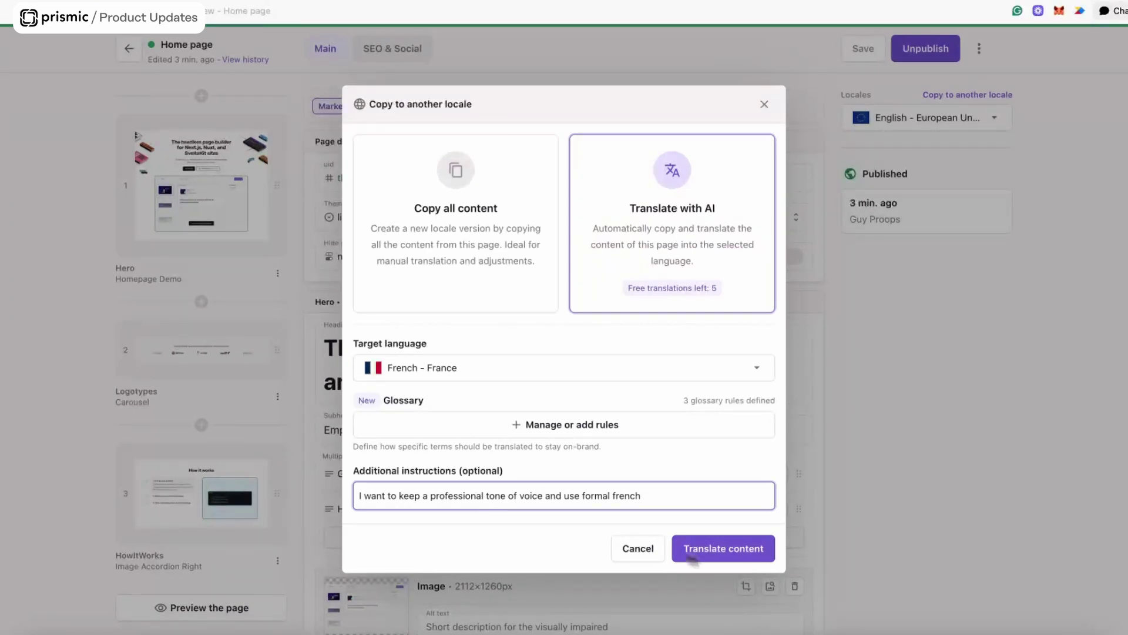
# - Translate the Home page content into French - France with AI using the defined glossary rules and instructions
pyautogui.click(730, 550)
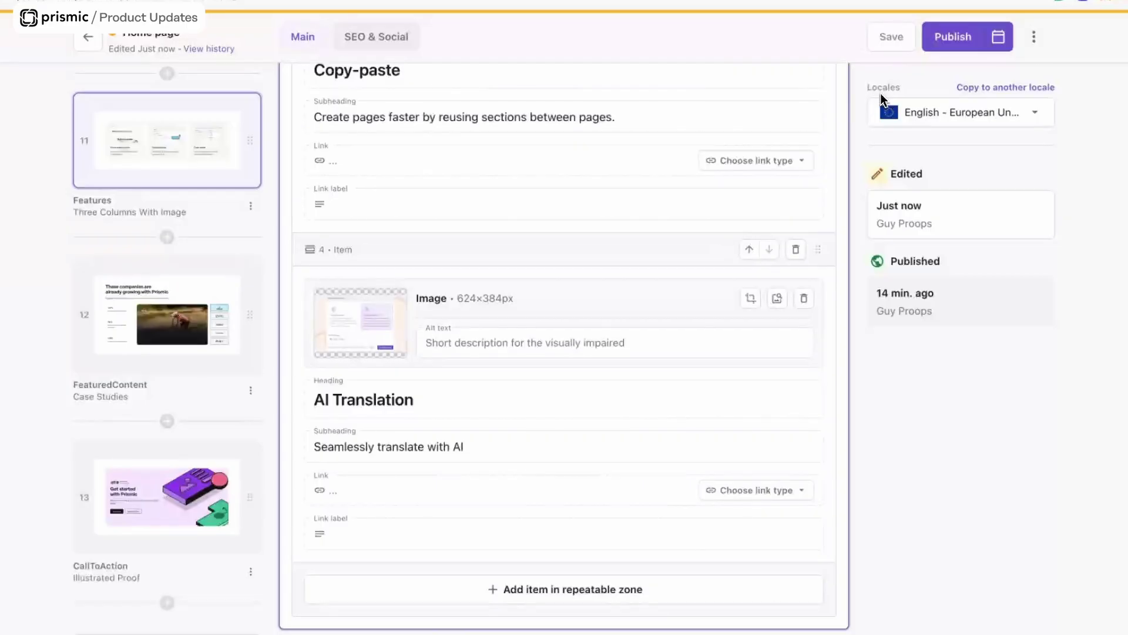
pyautogui.click(1000, 42)
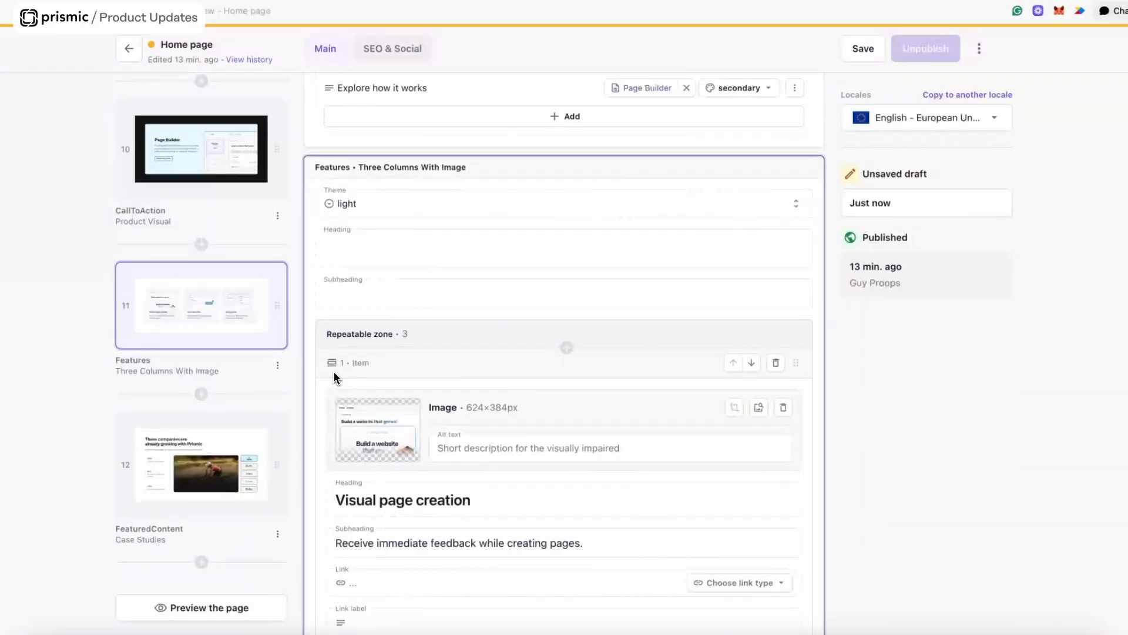
# - Add a fourth item to the repeatable zone of the light-themed Features Three Columns With Image slice
pyautogui.scroll(-3, 333, 371)
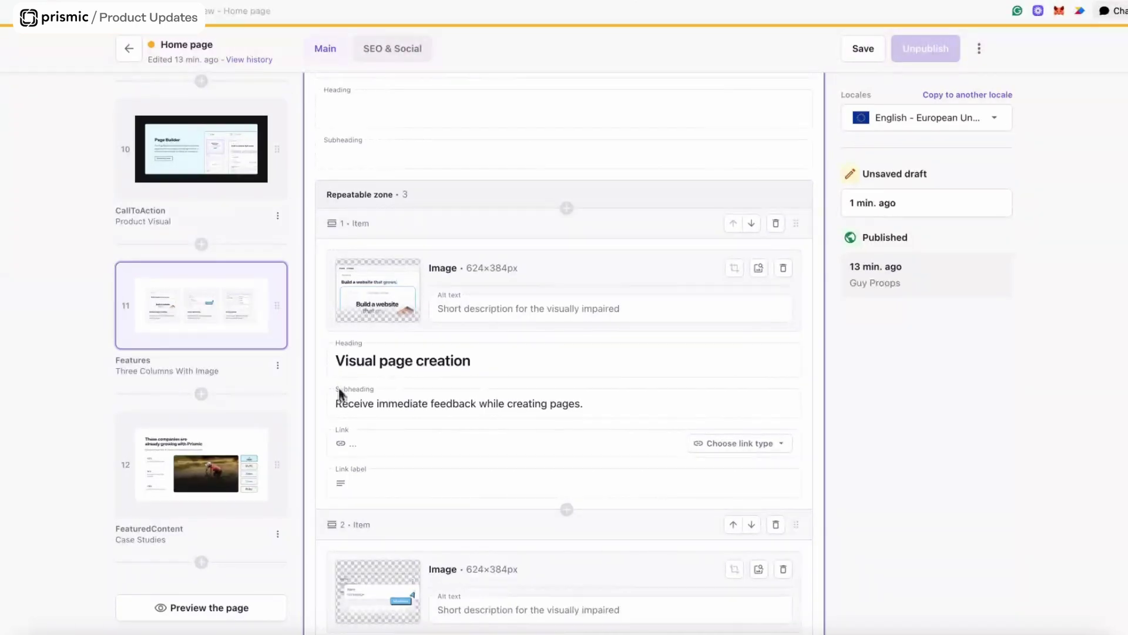
pyautogui.scroll(-5, 335, 376)
pyautogui.scroll(-1, 337, 382)
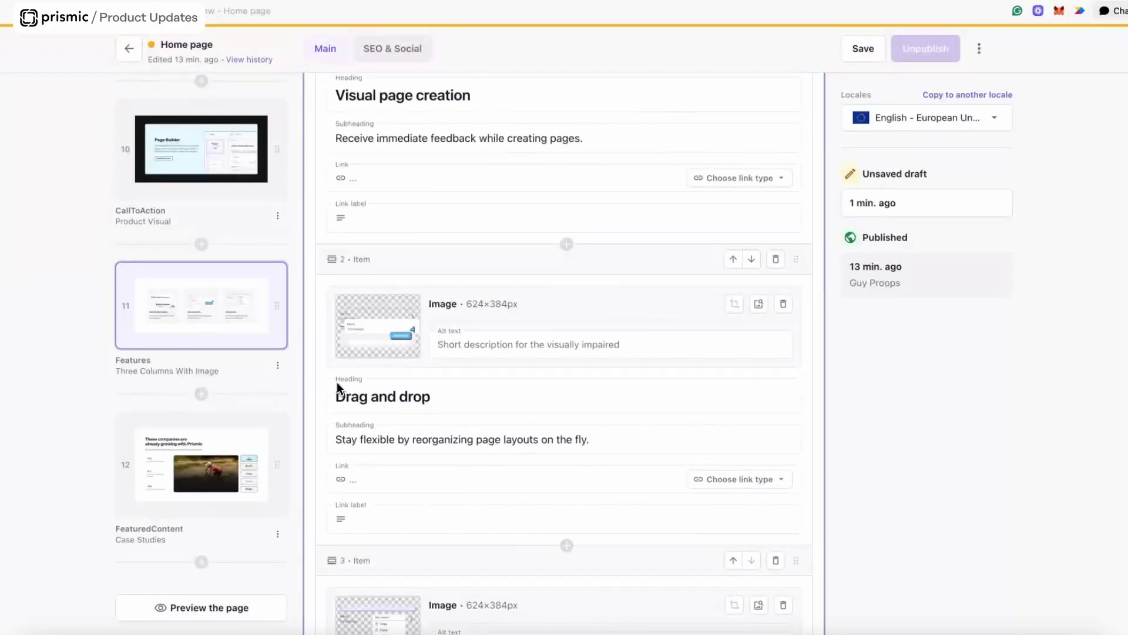
pyautogui.scroll(-3, 340, 383)
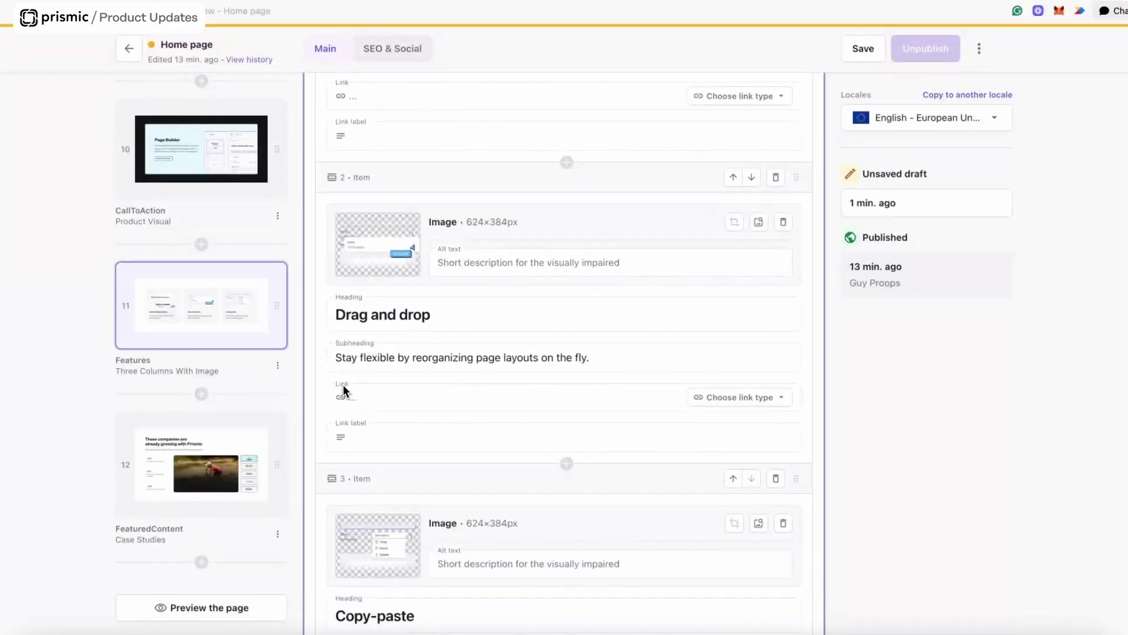
pyautogui.scroll(-1, 343, 391)
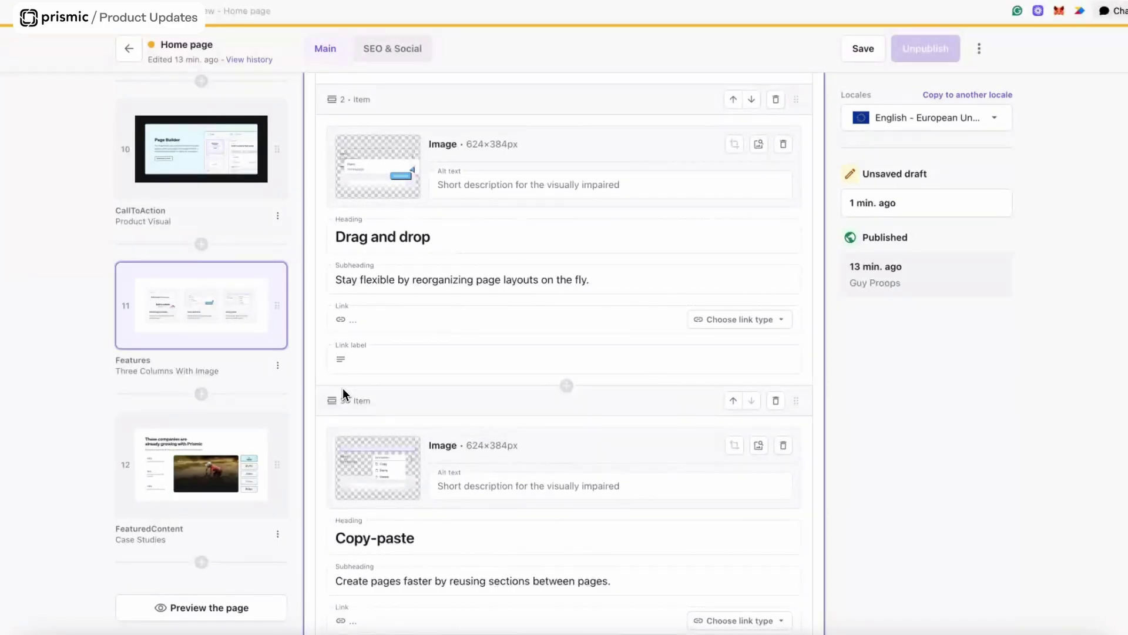
pyautogui.scroll(-6, 343, 388)
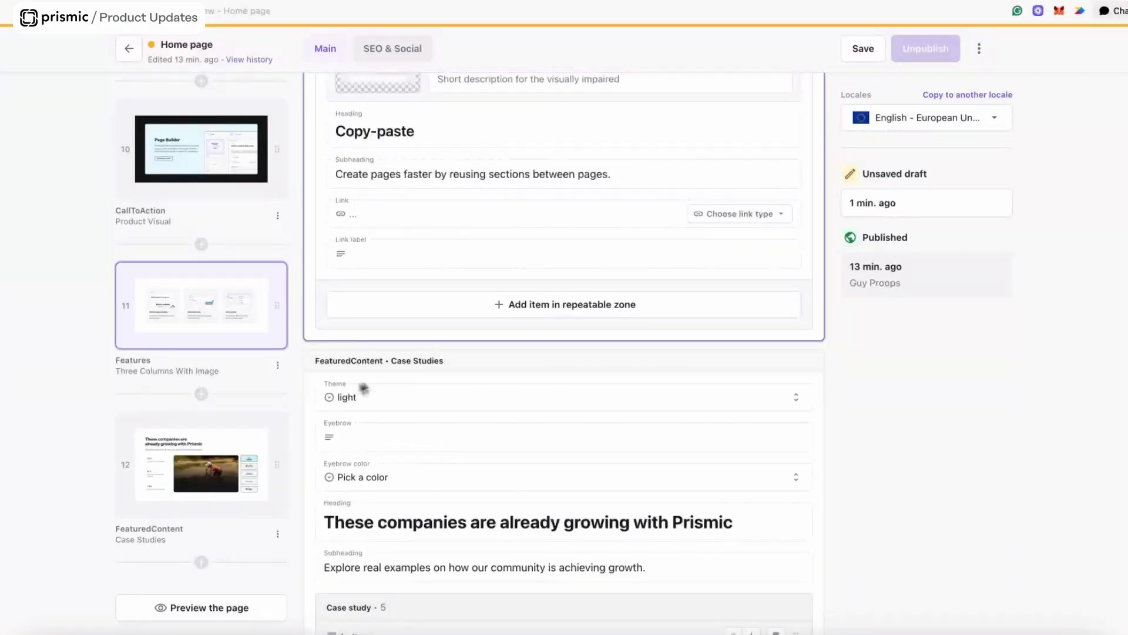
pyautogui.click(529, 345)
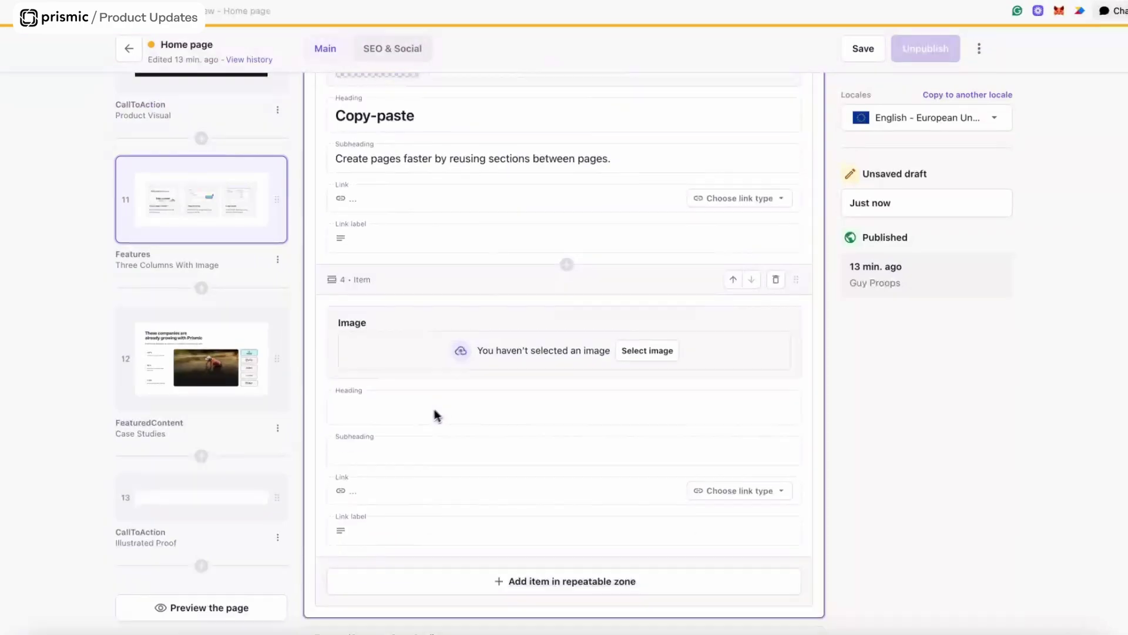
# - Search the media library for "transl" and use translate-with-ai.png as the fourth item's image
pyautogui.click(646, 316)
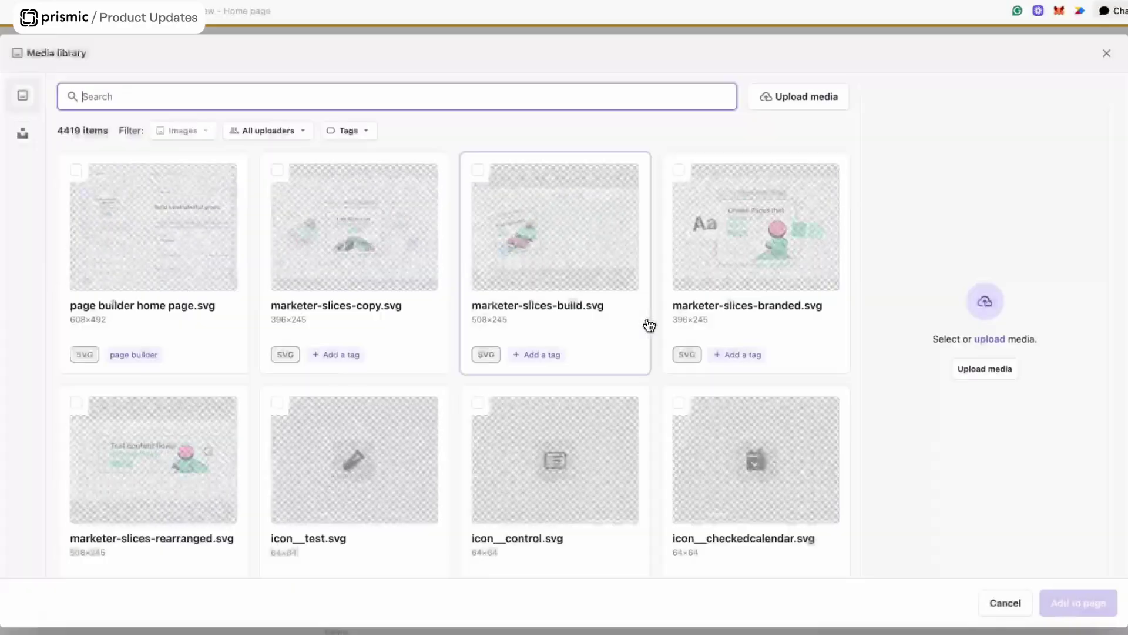
pyautogui.write('transl')
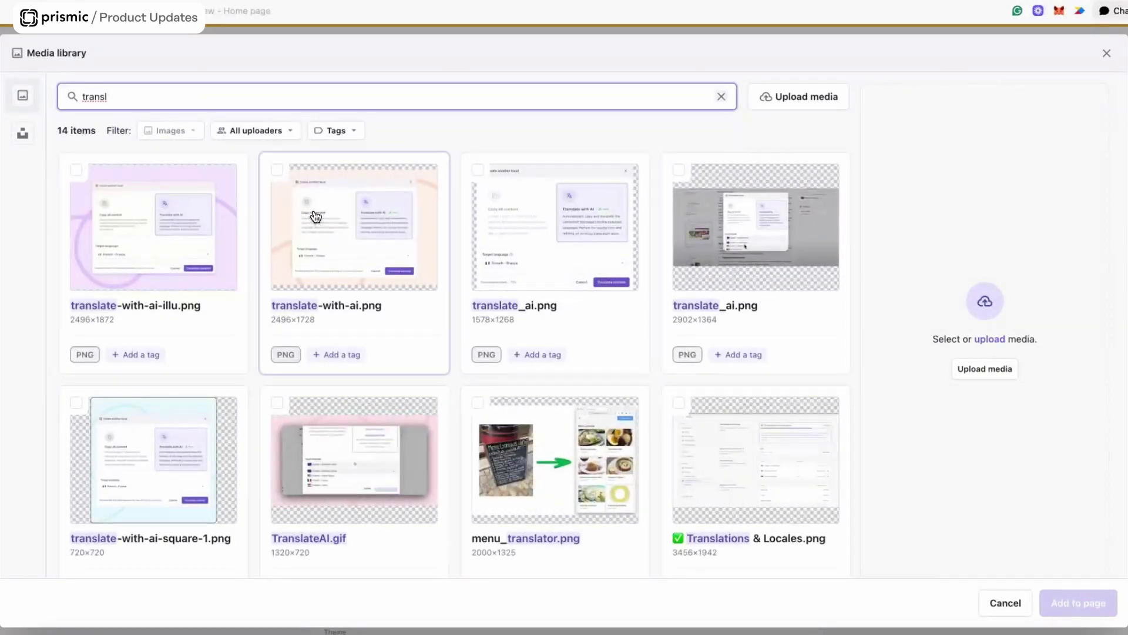
pyautogui.click(316, 217)
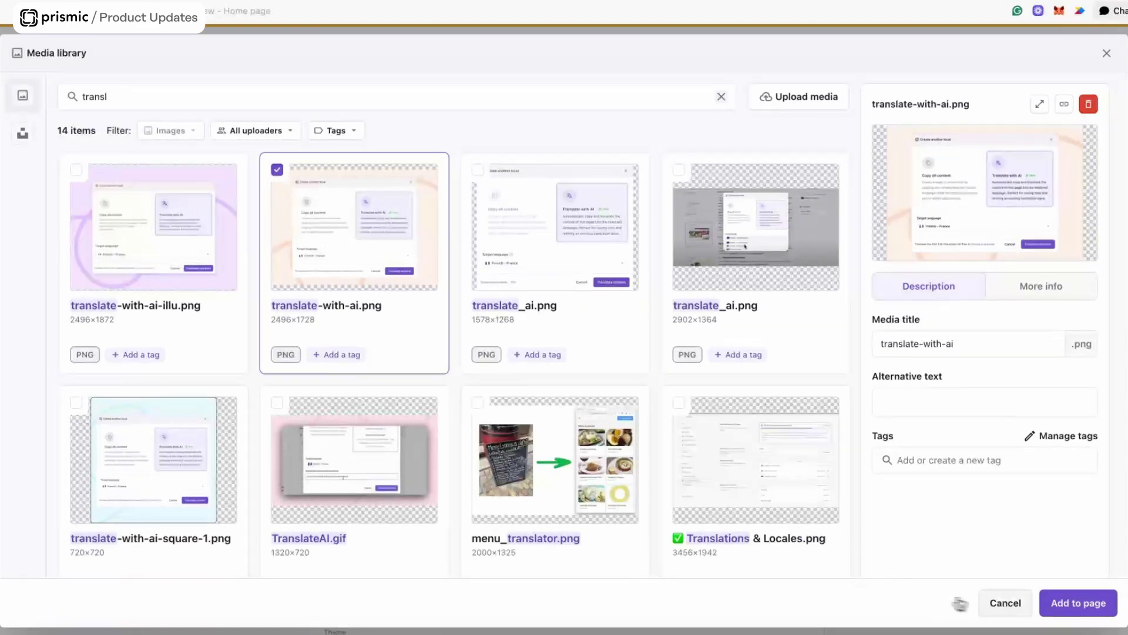
pyautogui.click(1067, 601)
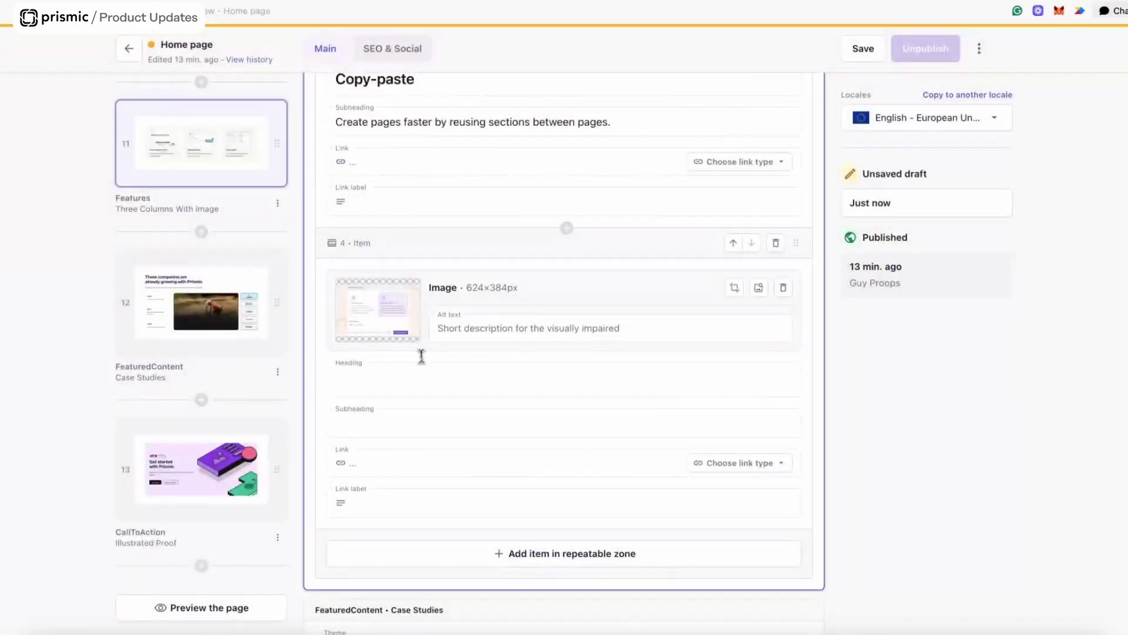
# - Enter the heading "AI Translation" and subheading "Seamlessly translate with AI" for the fourth item and save the page
pyautogui.click(392, 370)
pyautogui.write('AI Tran')
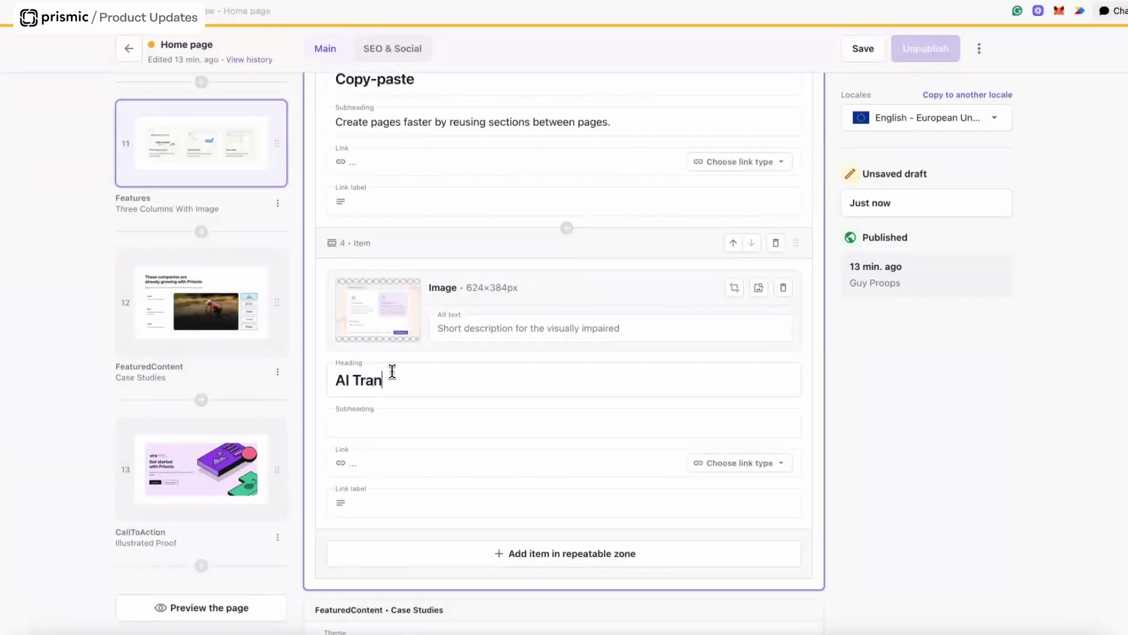
pyautogui.write('slation')
pyautogui.click(357, 423)
pyautogui.write('Seattle')
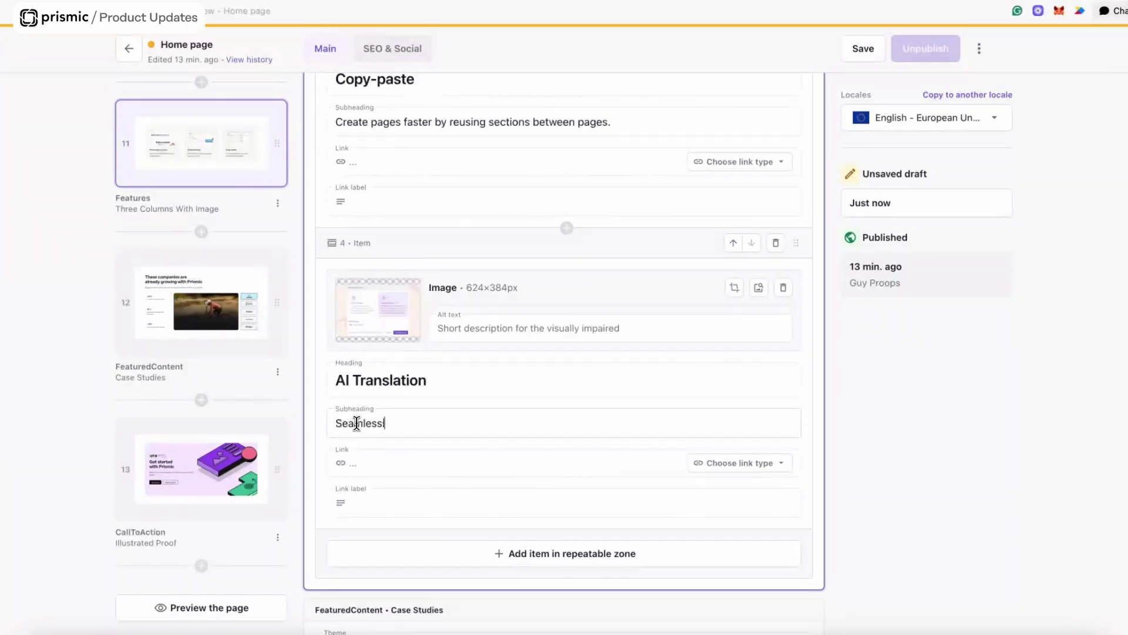
pyautogui.write('ssly translate with')
pyautogui.write('AI')
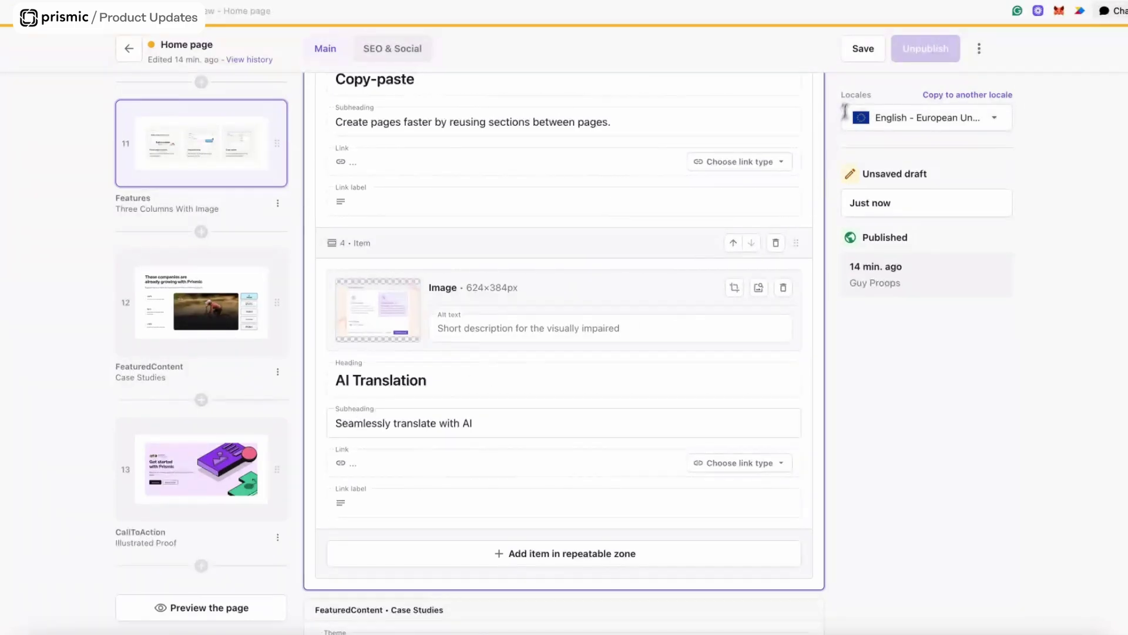
pyautogui.click(857, 58)
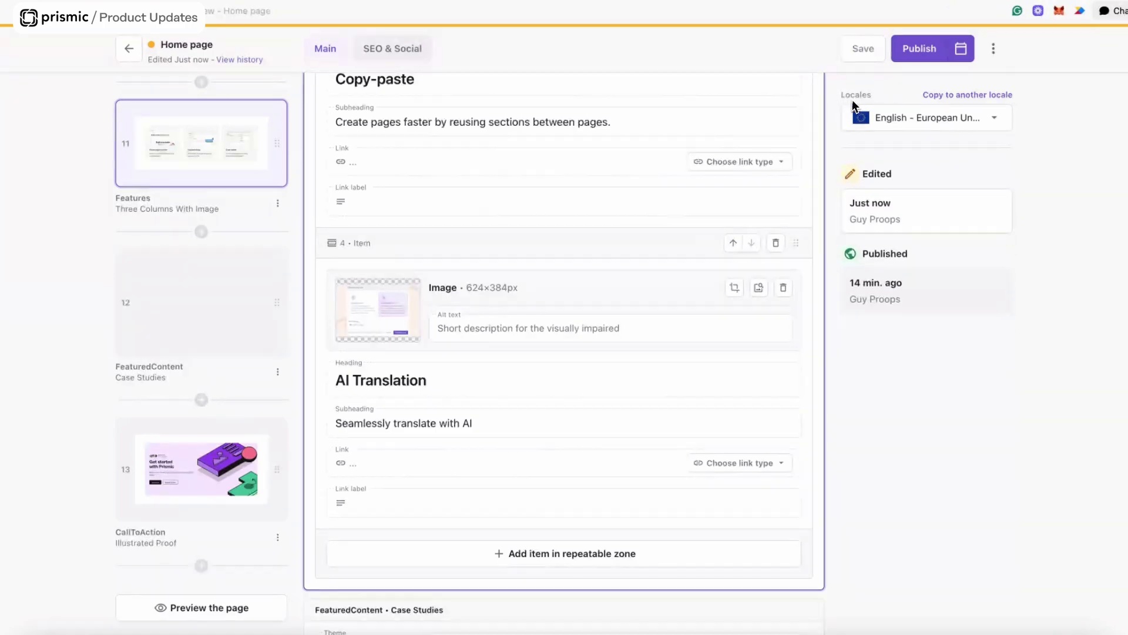
# - Start scheduling the Home page in a new release and name it "AI Translate release"
pyautogui.click(964, 57)
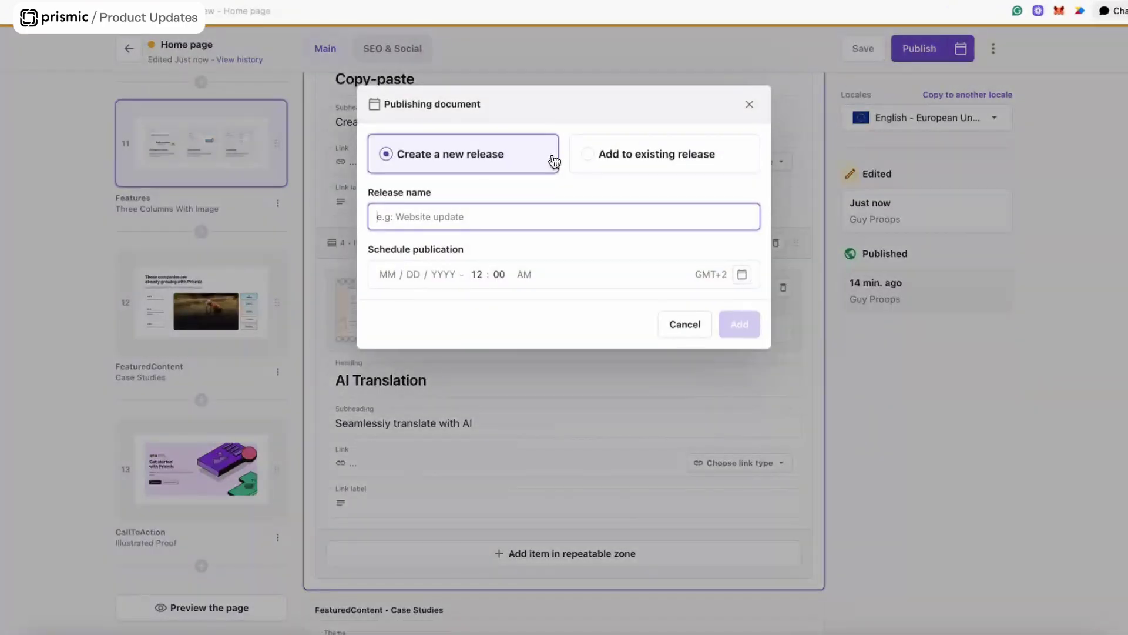
pyautogui.write('AI')
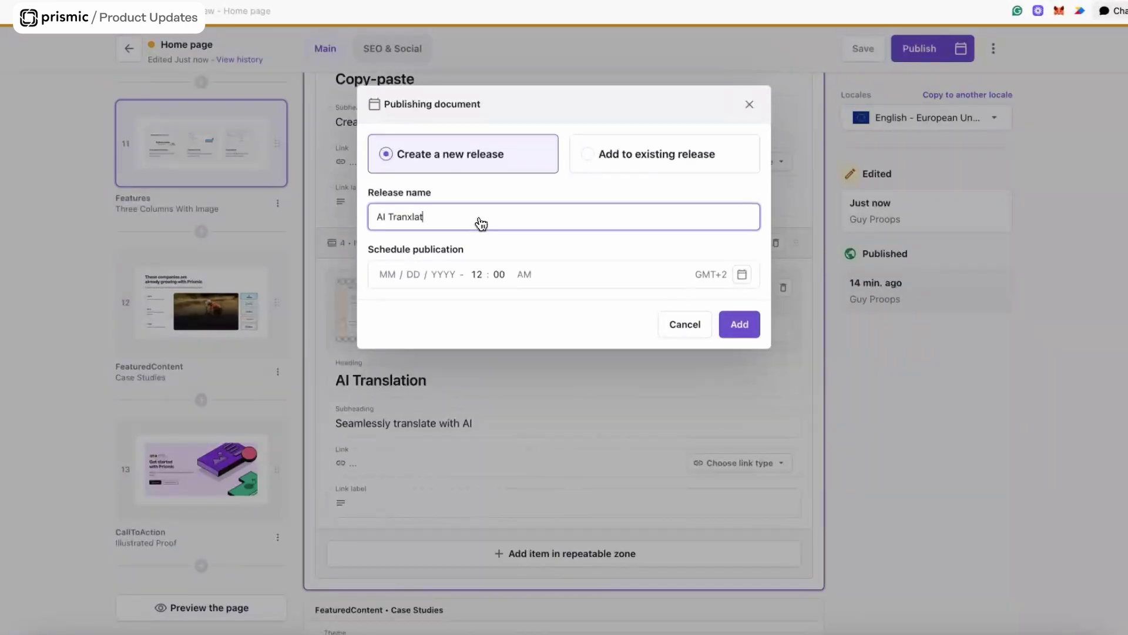
pyautogui.write(' Transtlate ele')
pyautogui.write('te rele')
pyautogui.click(415, 217)
pyautogui.press('BackSpace')
pyautogui.write('l')
# - Schedule the release's publication for 8/1/2025 and add the Home page to it
pyautogui.click(414, 273)
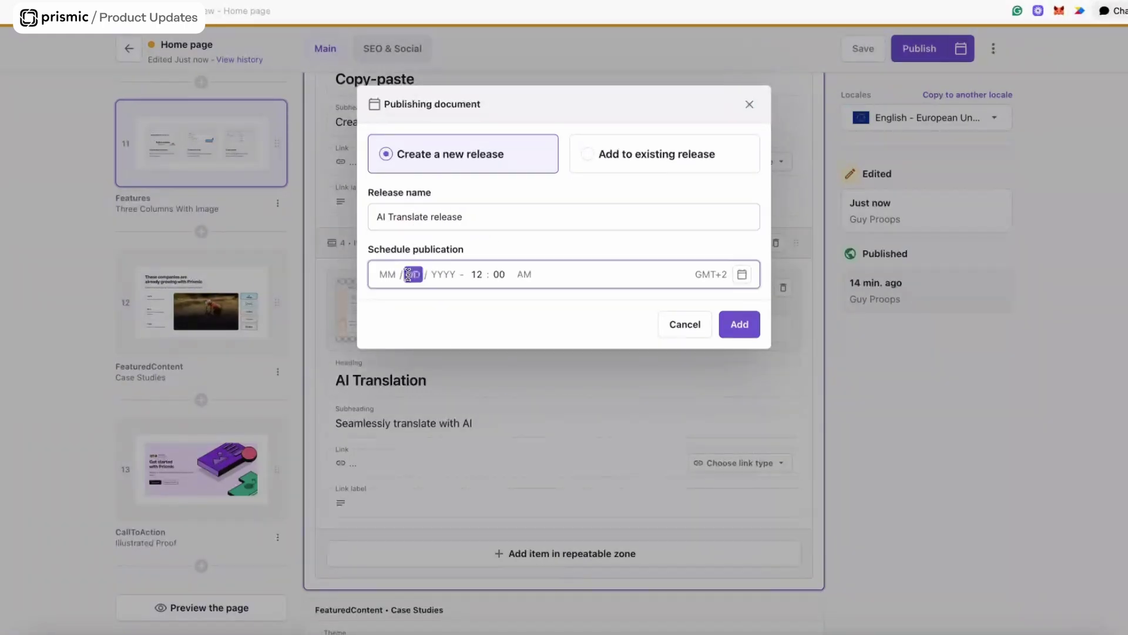
pyautogui.click(390, 274)
pyautogui.write('8')
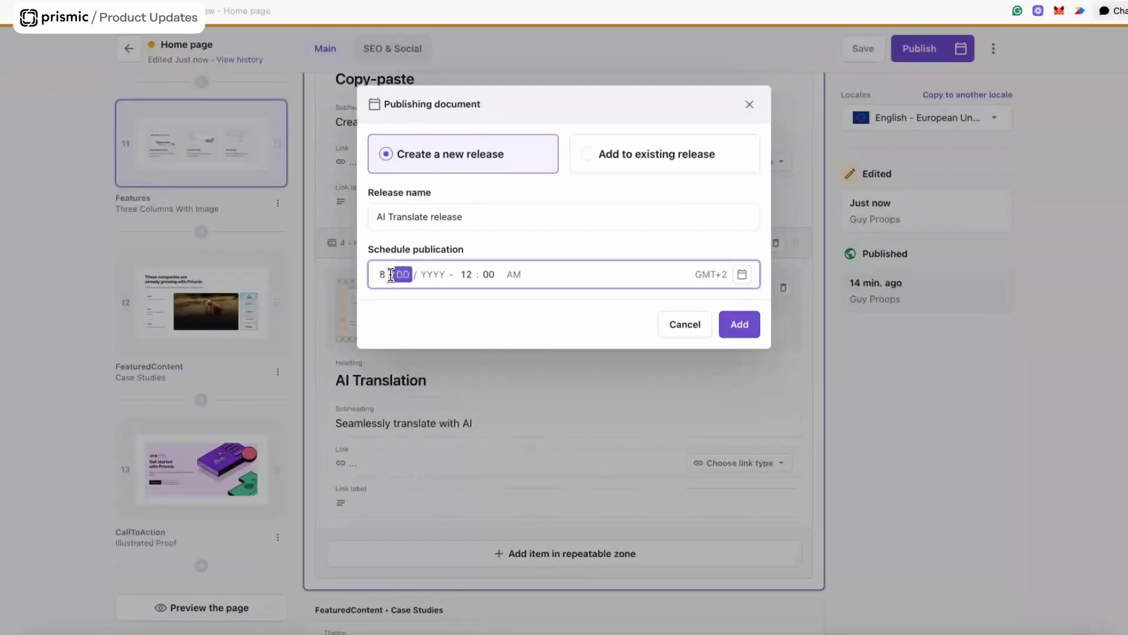
pyautogui.write('01')
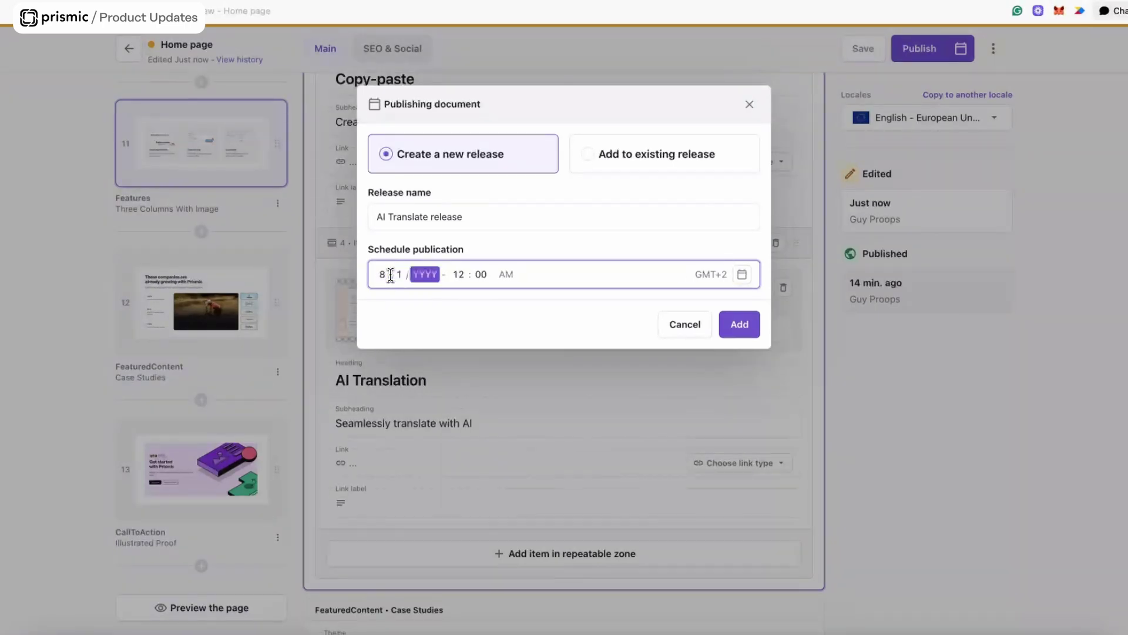
pyautogui.write('2025')
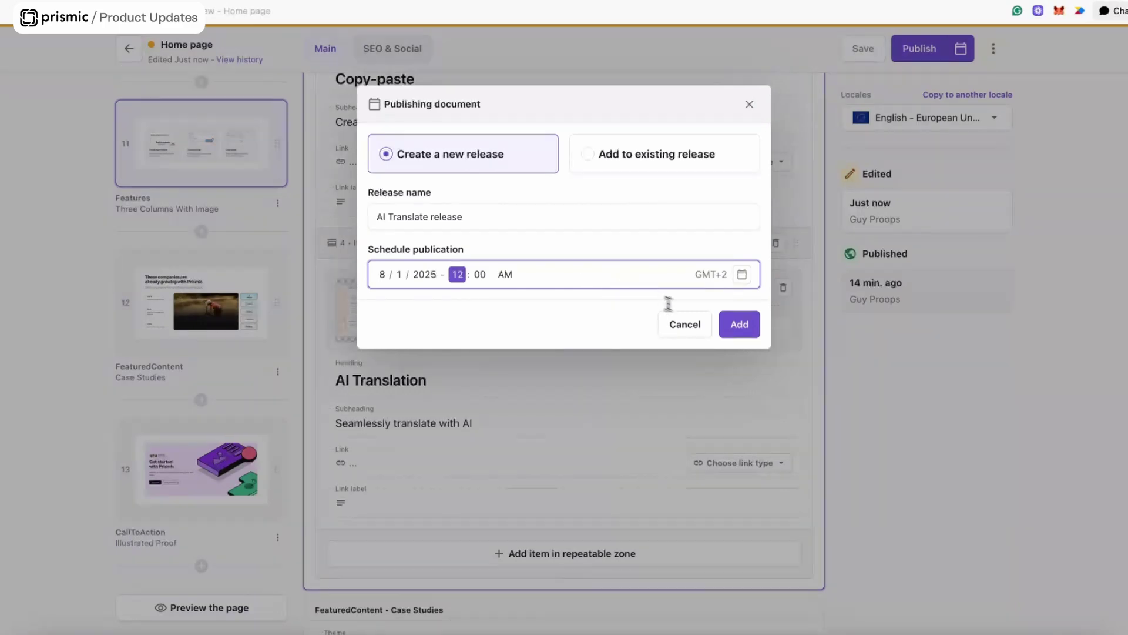
pyautogui.click(741, 325)
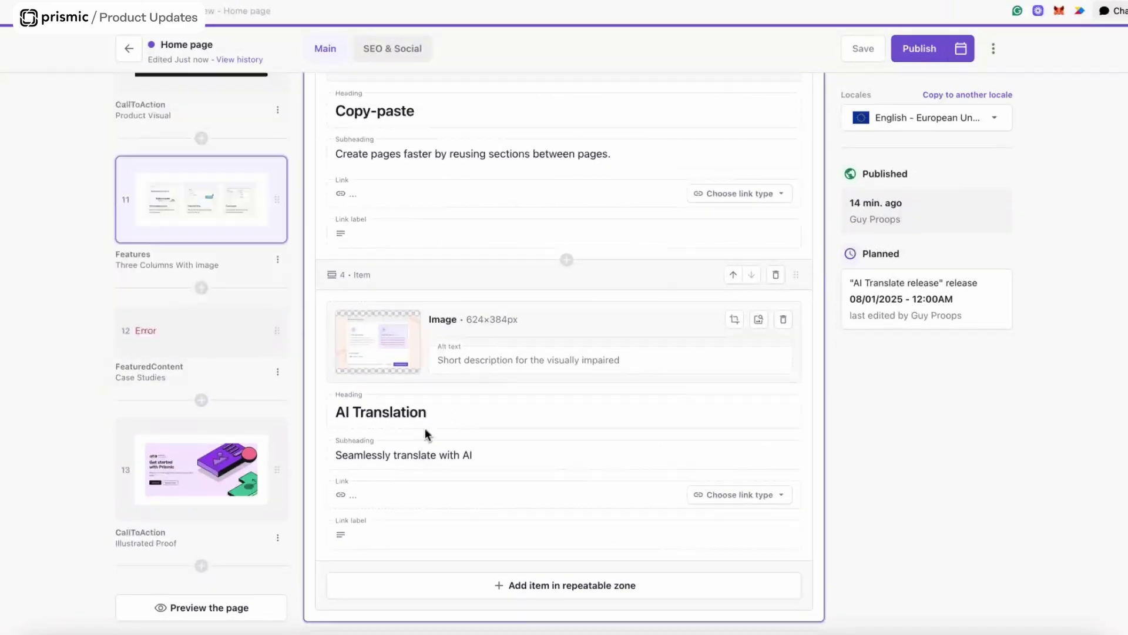
# - Compare the published version of the Home page with the planned version, checking the Features slice items
pyautogui.click(913, 228)
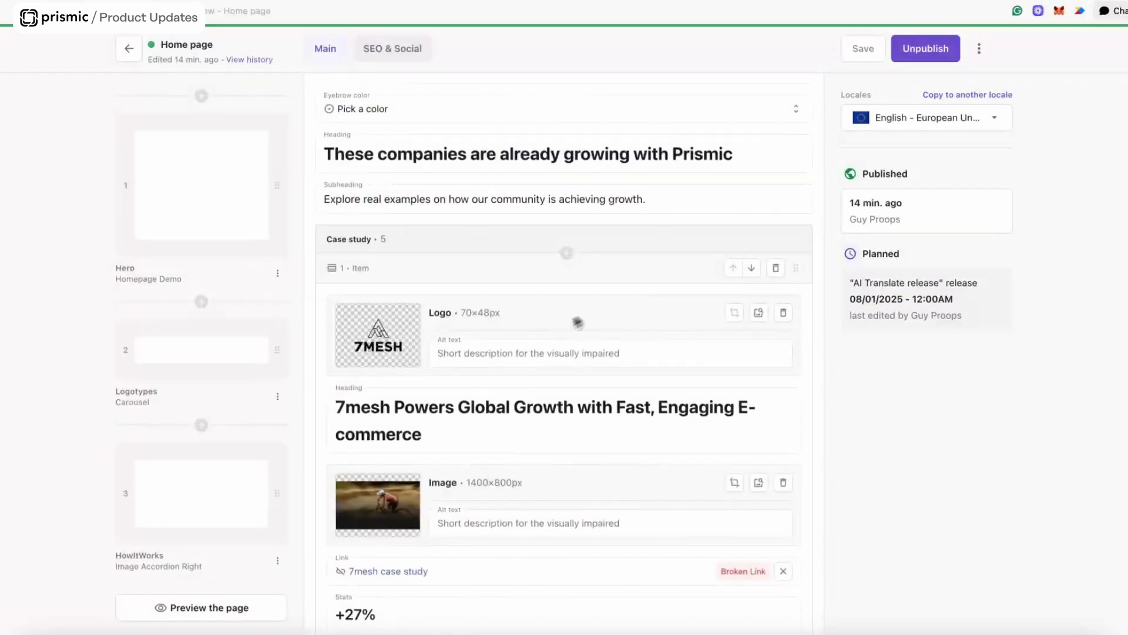
pyautogui.scroll(-15, 196, 447)
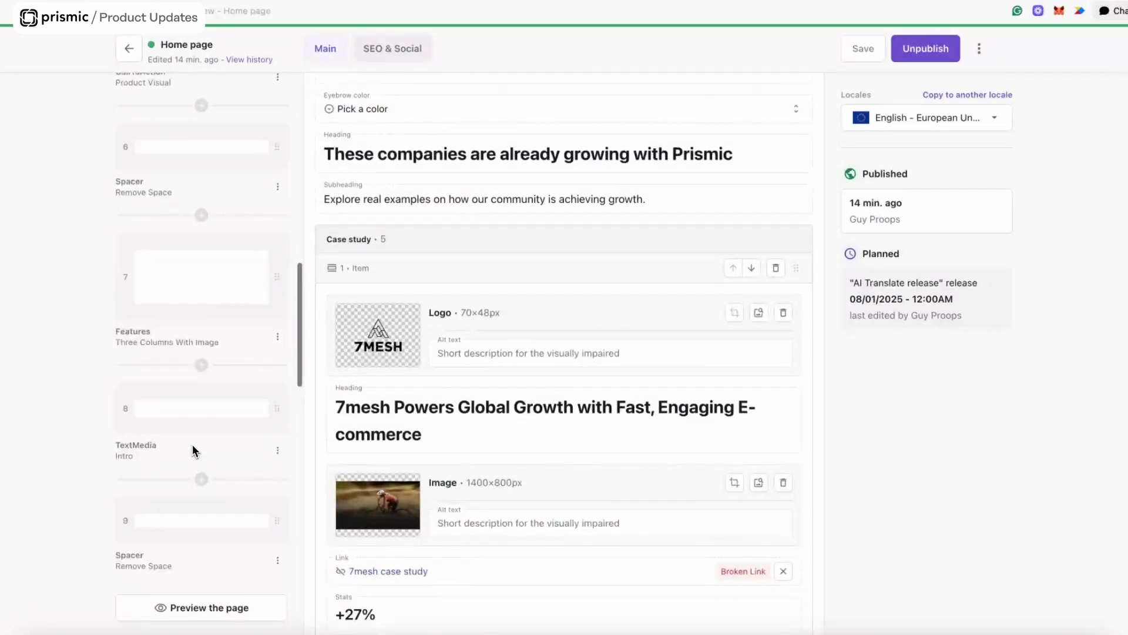
pyautogui.scroll(3, 194, 451)
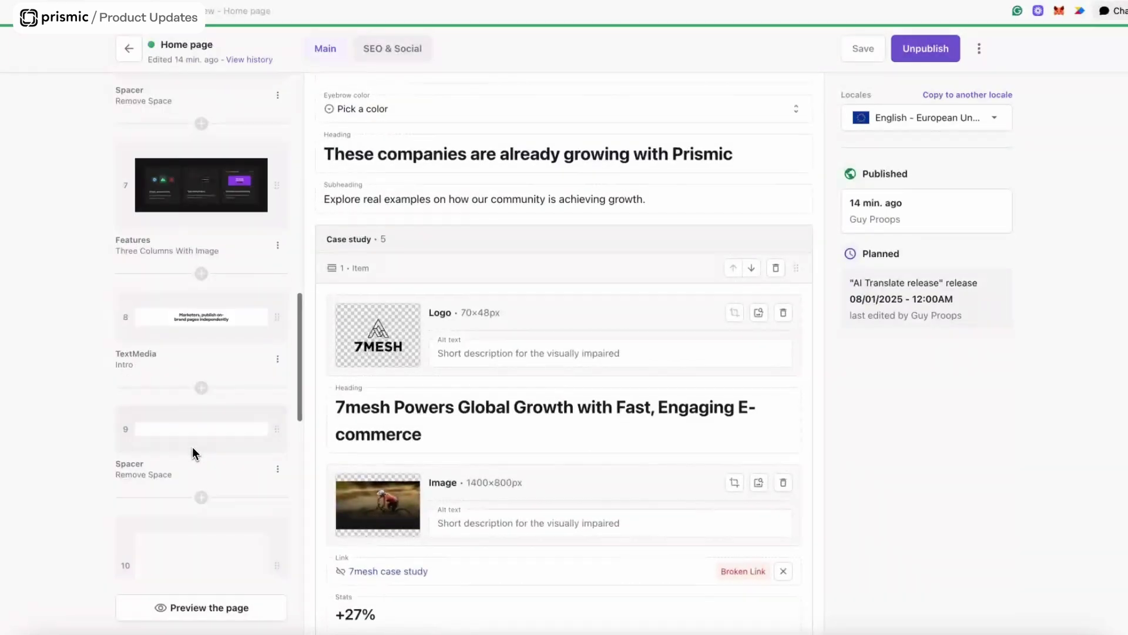
pyautogui.click(882, 301)
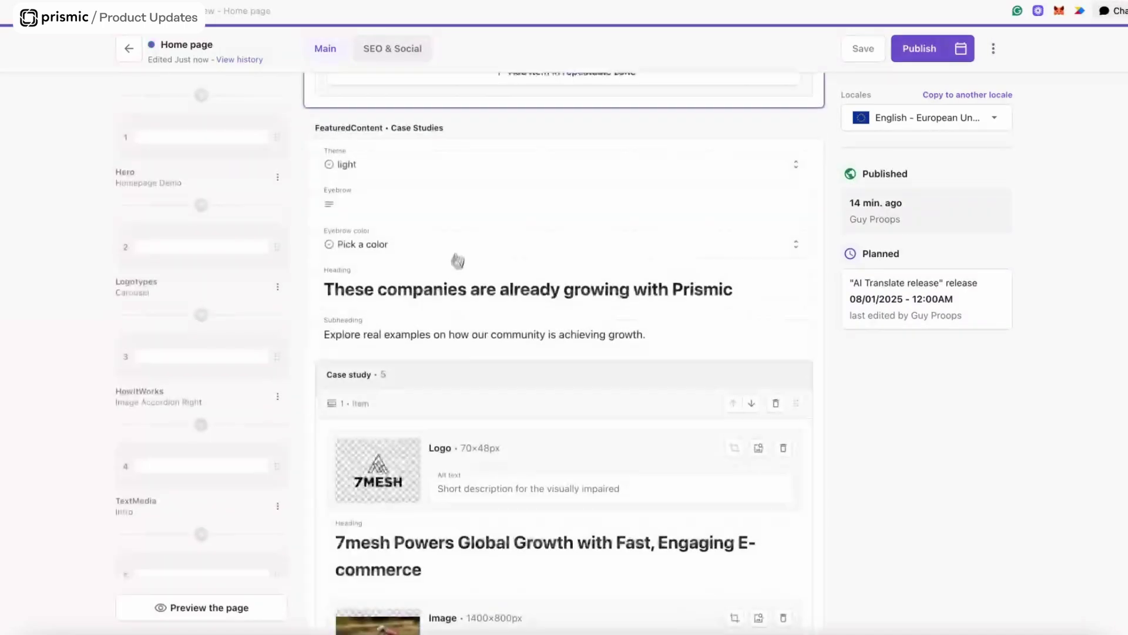
pyautogui.scroll(7, 458, 261)
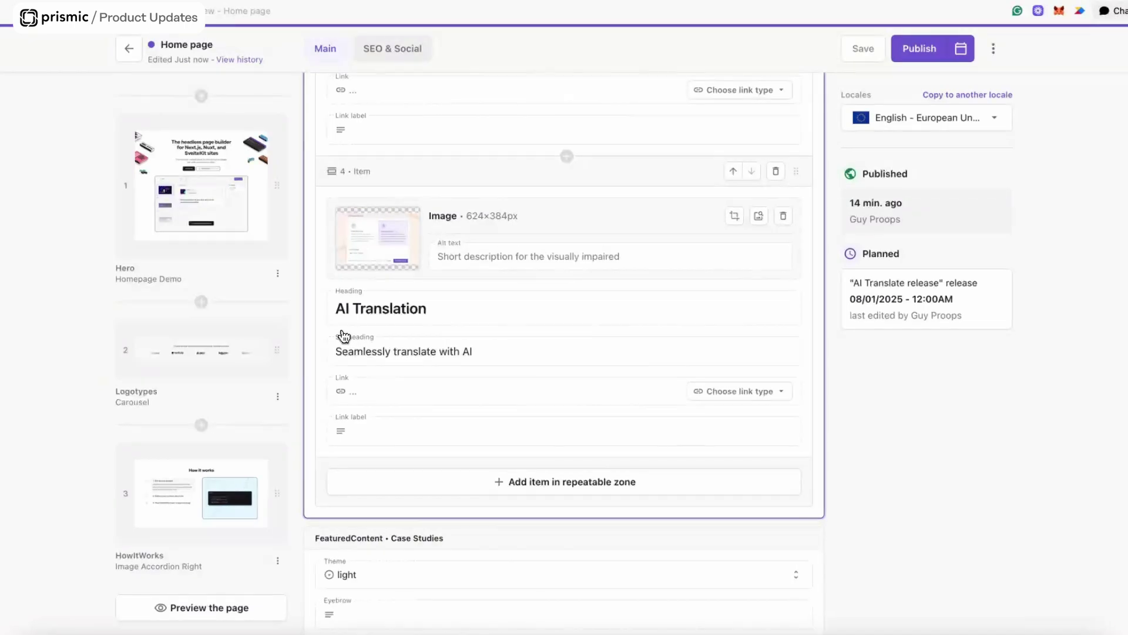
pyautogui.scroll(1, 471, 253)
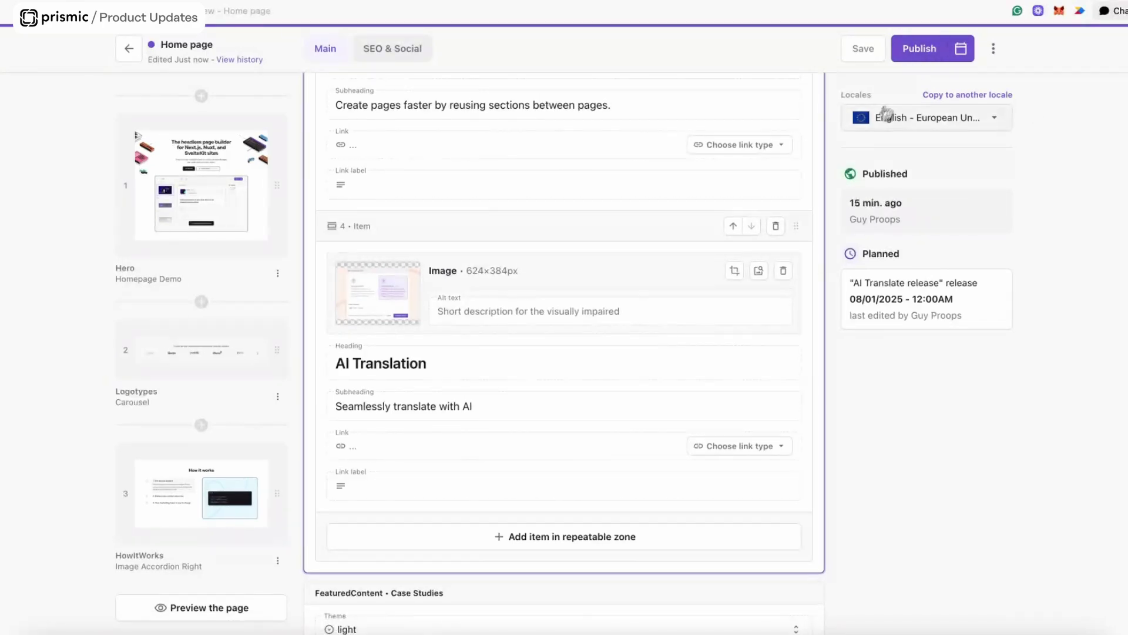
pyautogui.scroll(5, 371, 376)
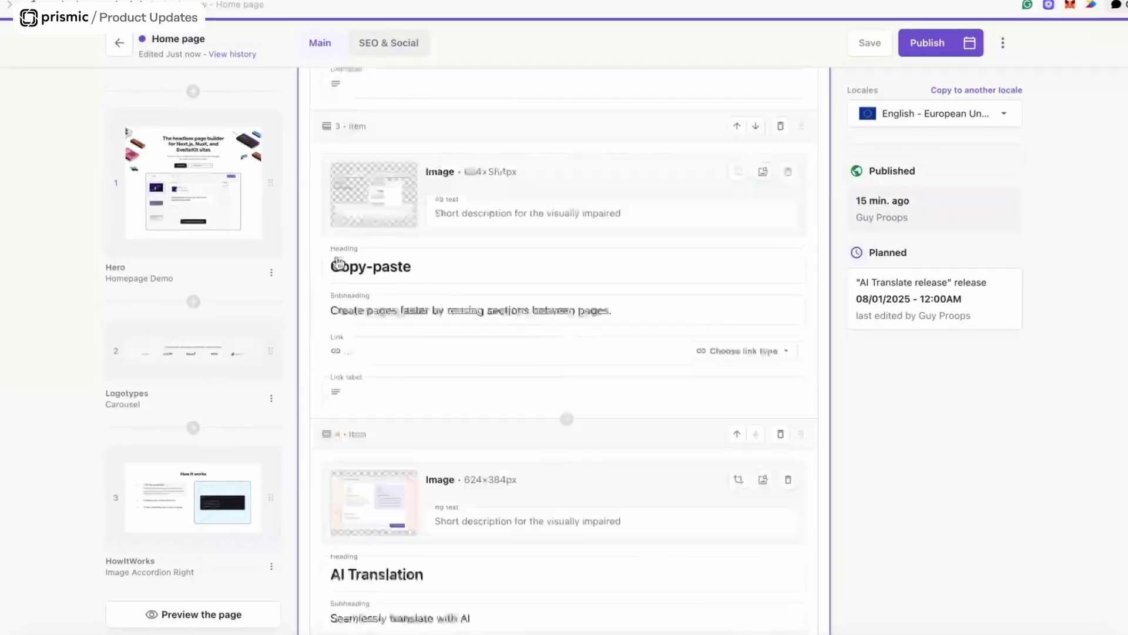
# - Return to the page list and look through the planned releases
pyautogui.click(128, 52)
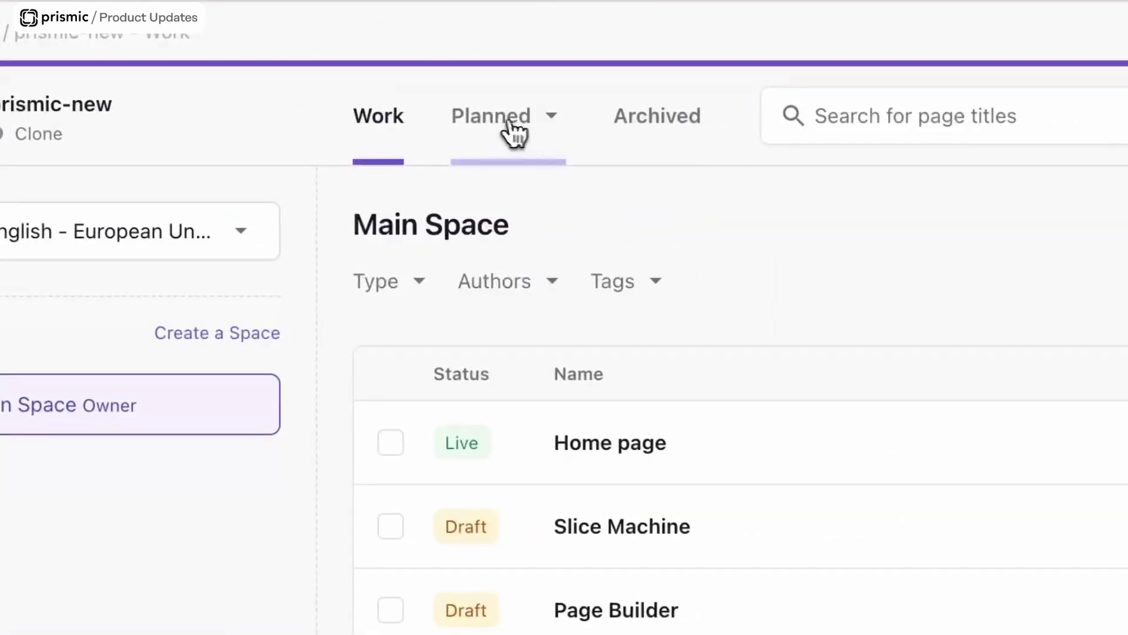
pyautogui.click(556, 121)
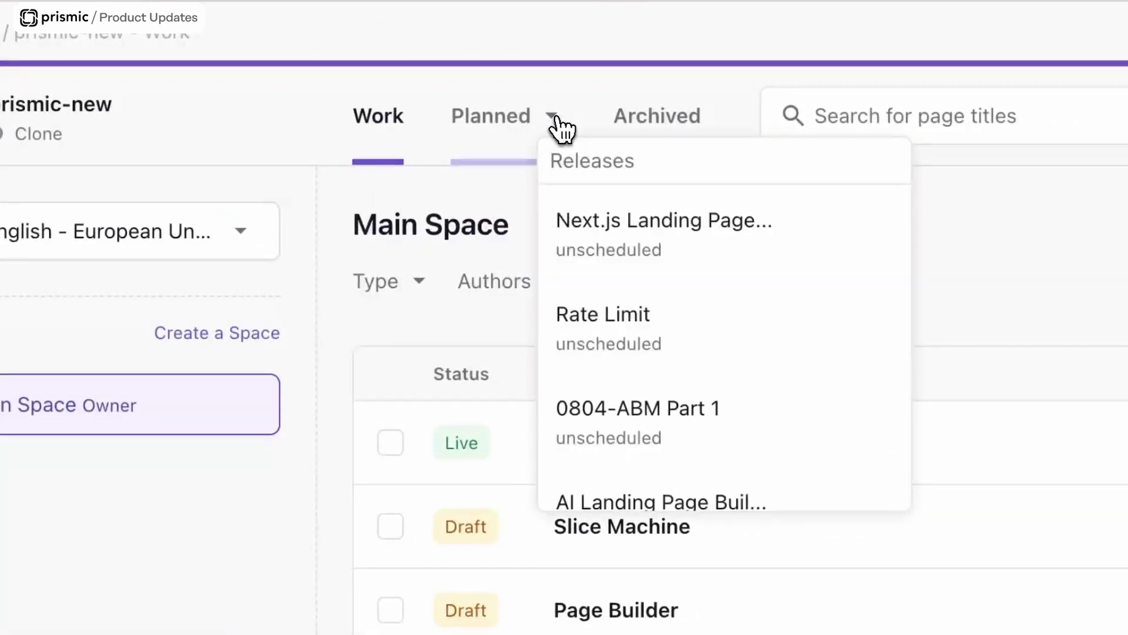
pyautogui.scroll(-5, 649, 402)
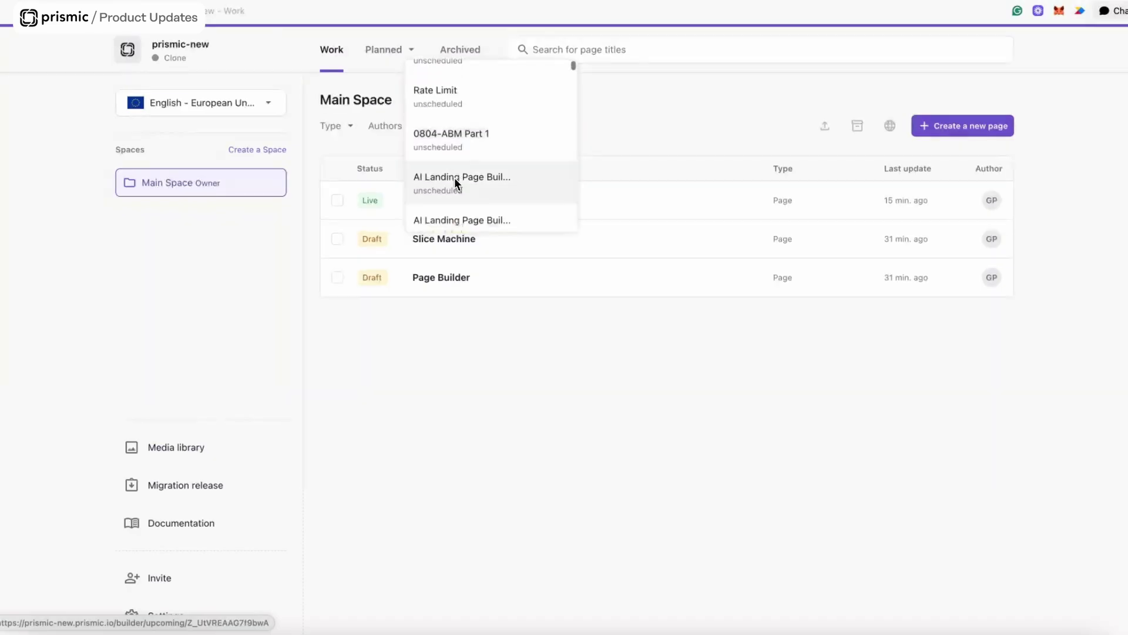
pyautogui.scroll(5, 456, 182)
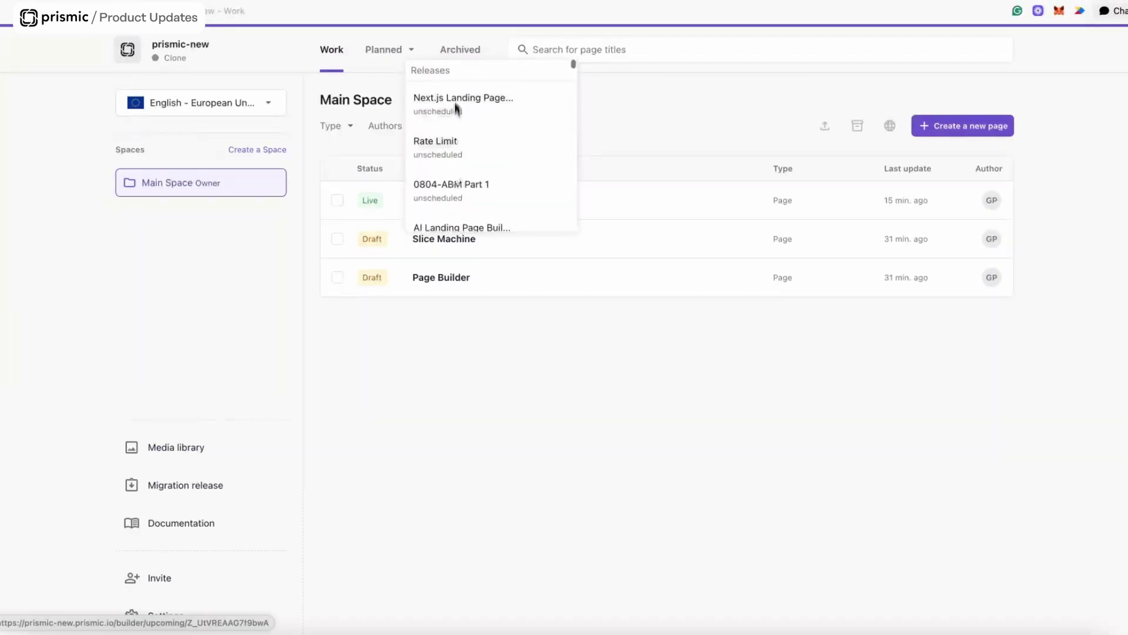
pyautogui.scroll(-6, 466, 179)
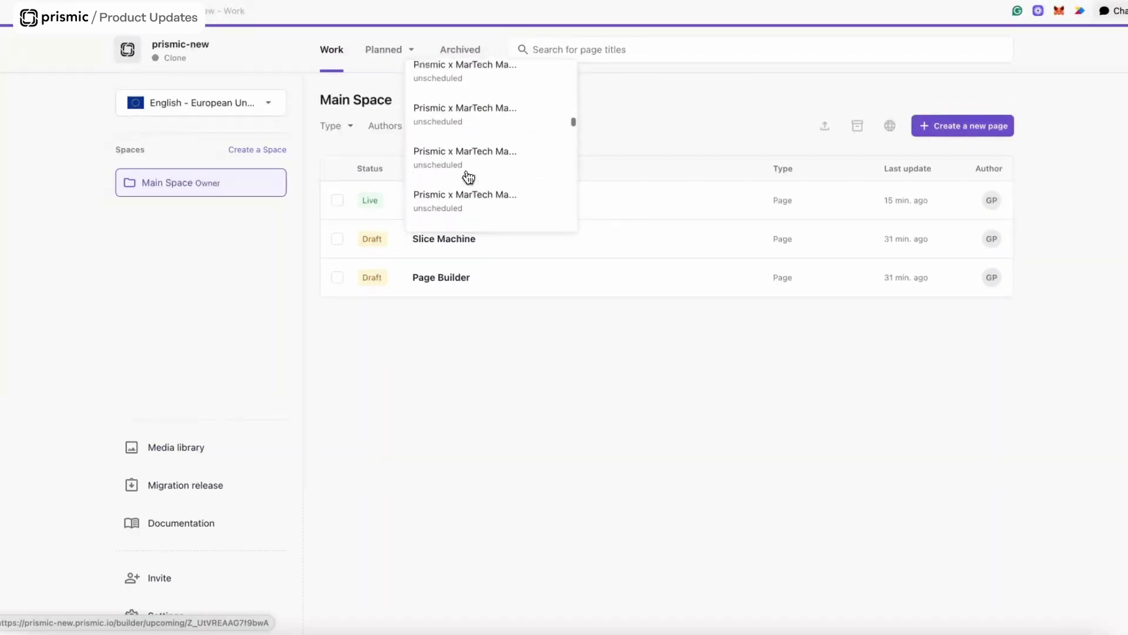
pyautogui.scroll(-5, 470, 183)
pyautogui.click(477, 202)
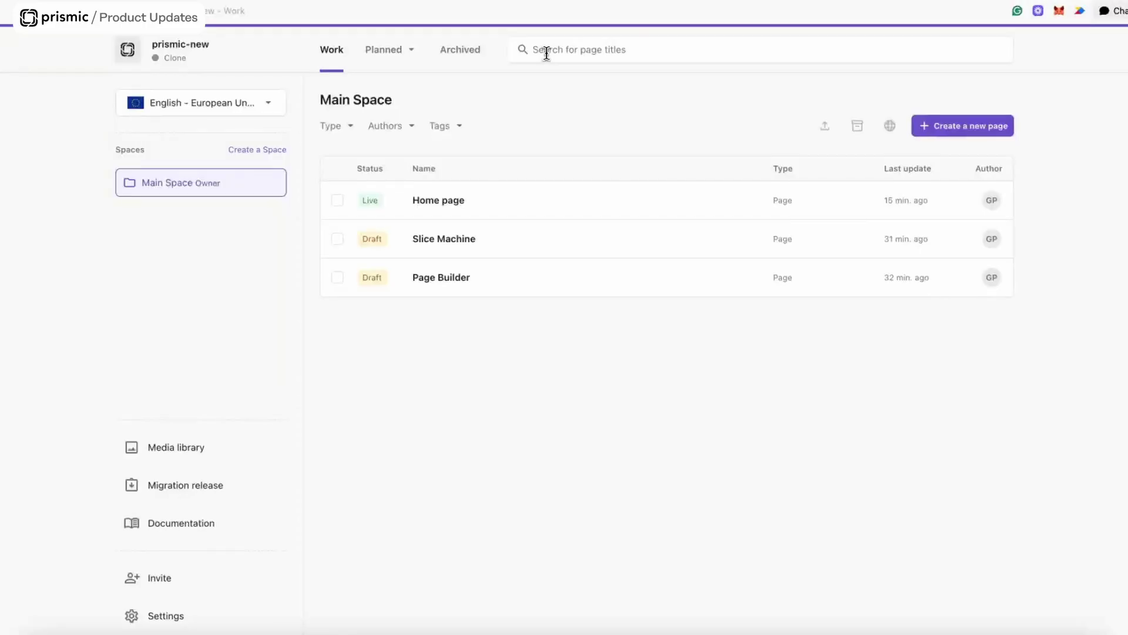
# - Search the page titles for "home" and open the Home page
pyautogui.click(546, 54)
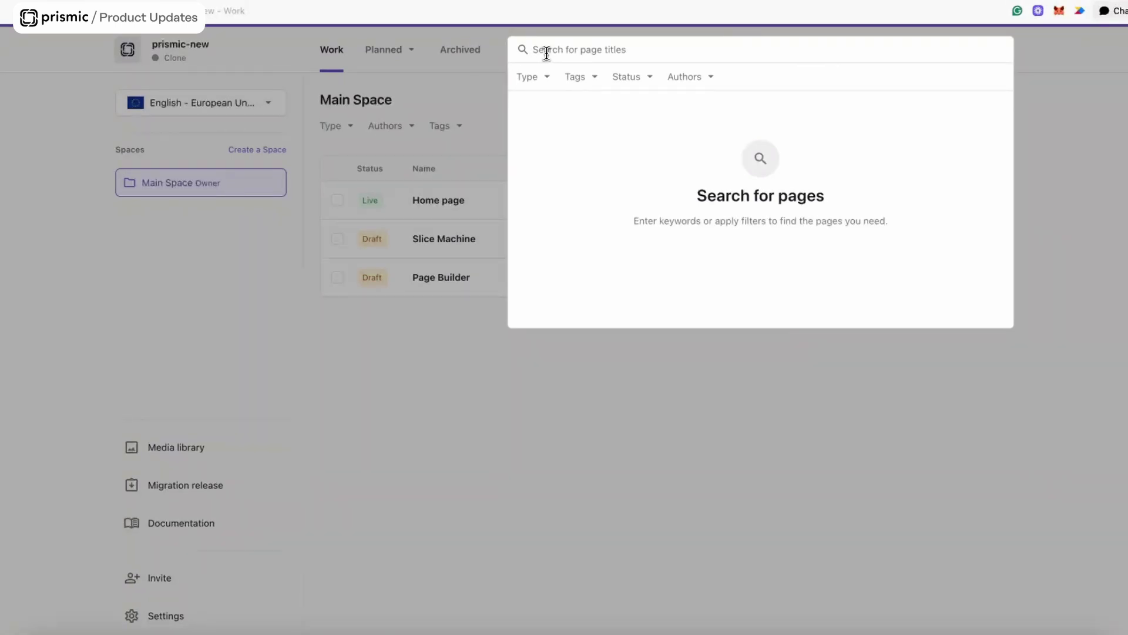
pyautogui.click(436, 216)
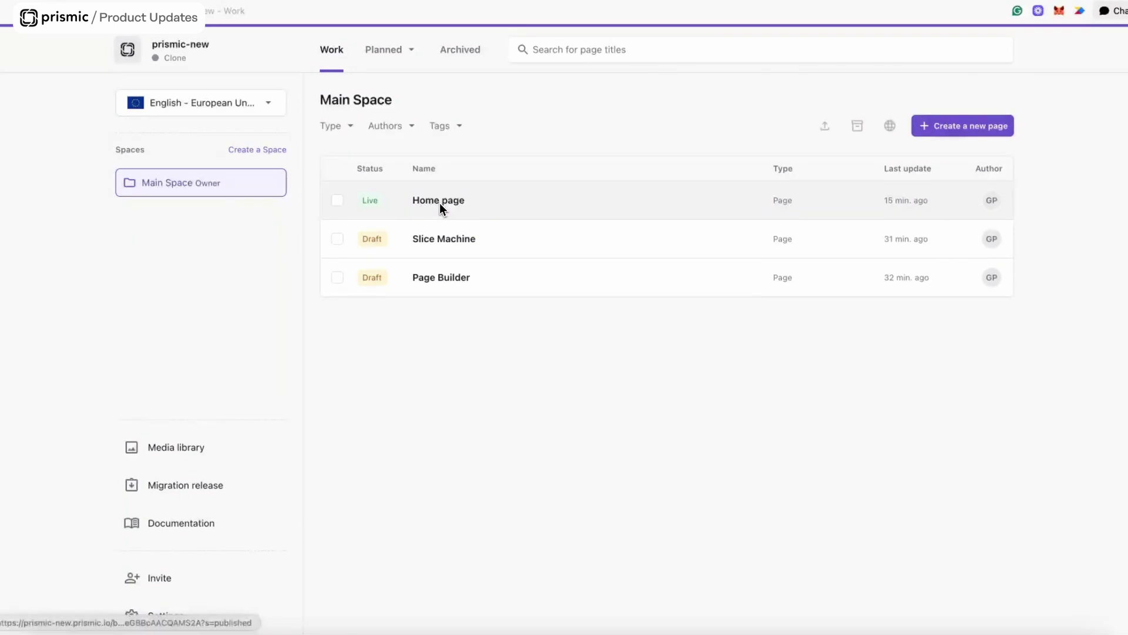
pyautogui.click(537, 50)
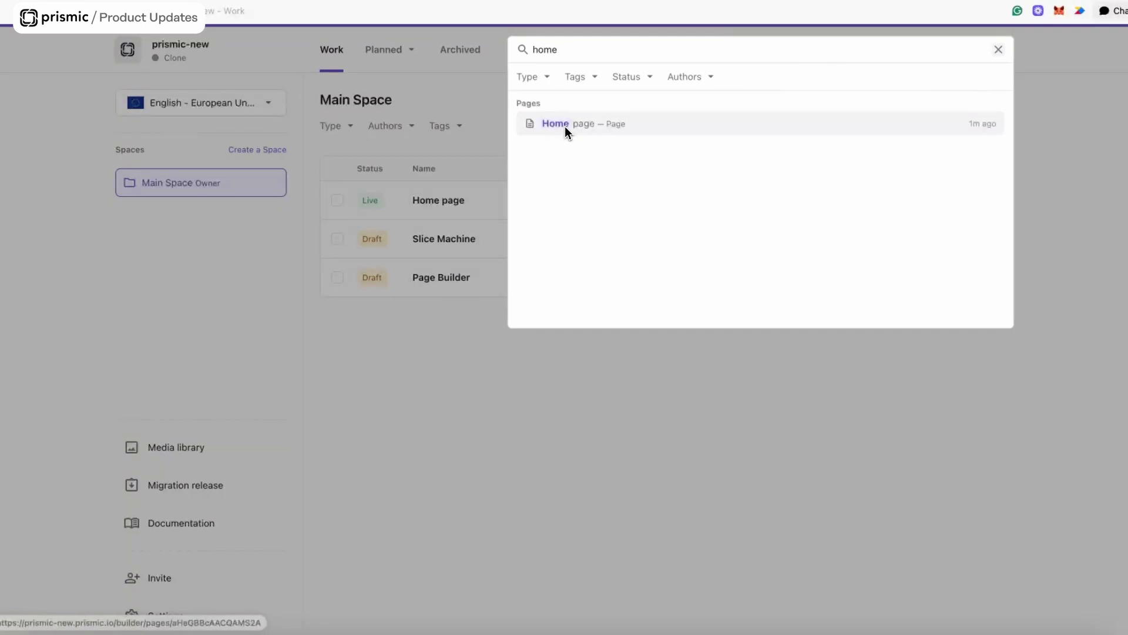
pyautogui.click(565, 126)
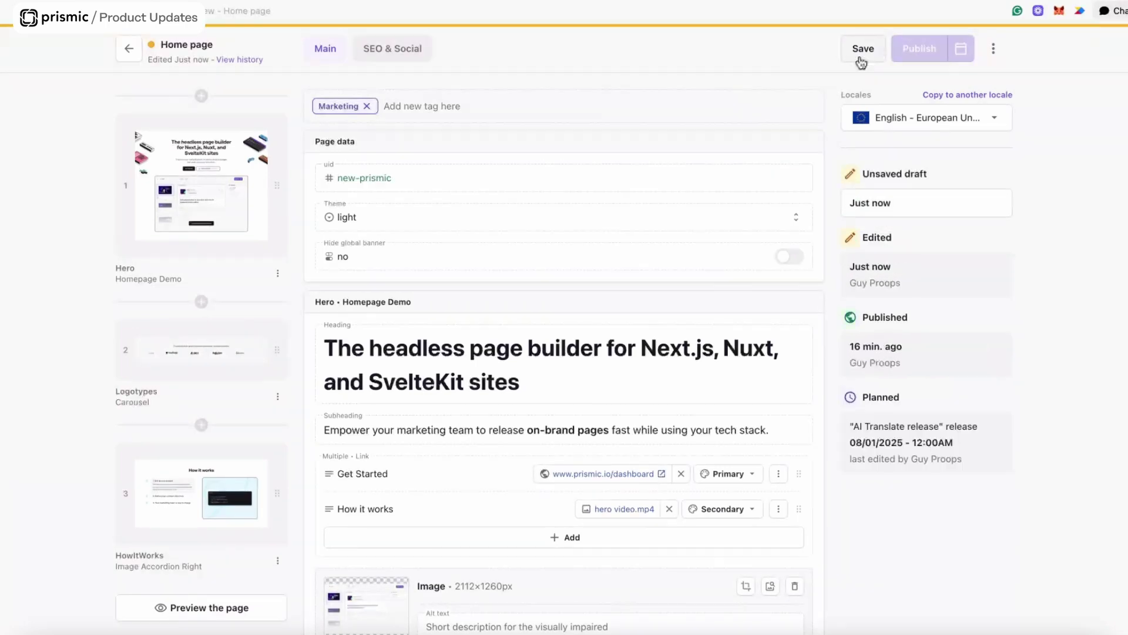
# - Save the Home page with the uid "new-prismic" and search the pages for that uid
pyautogui.click(863, 48)
pyautogui.click(129, 48)
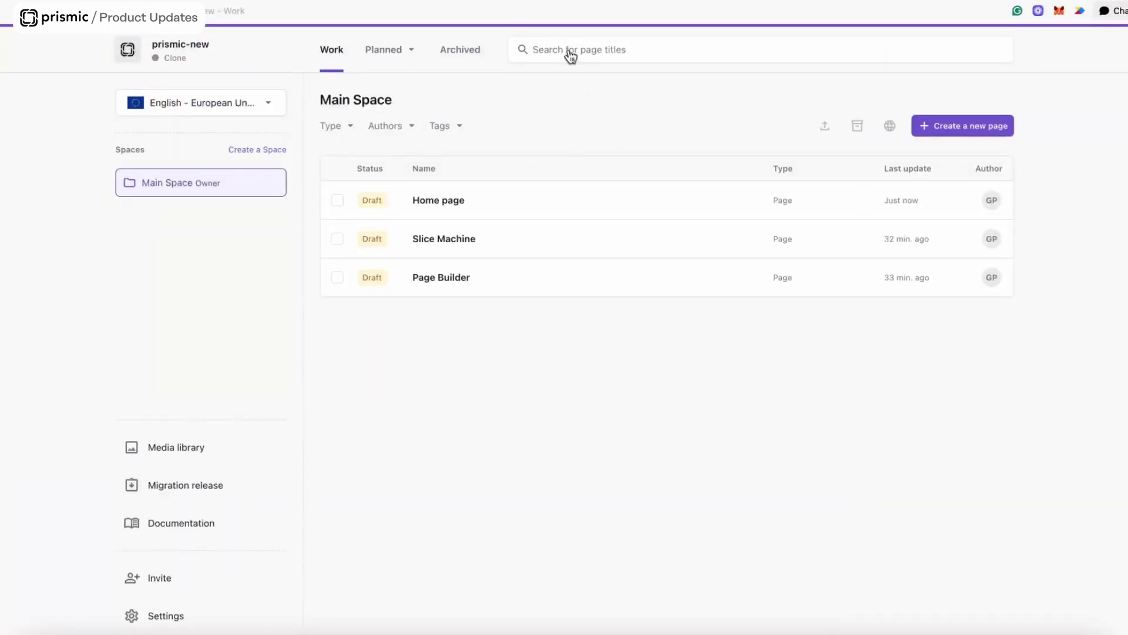
pyautogui.click(570, 52)
pyautogui.write('new-prismic')
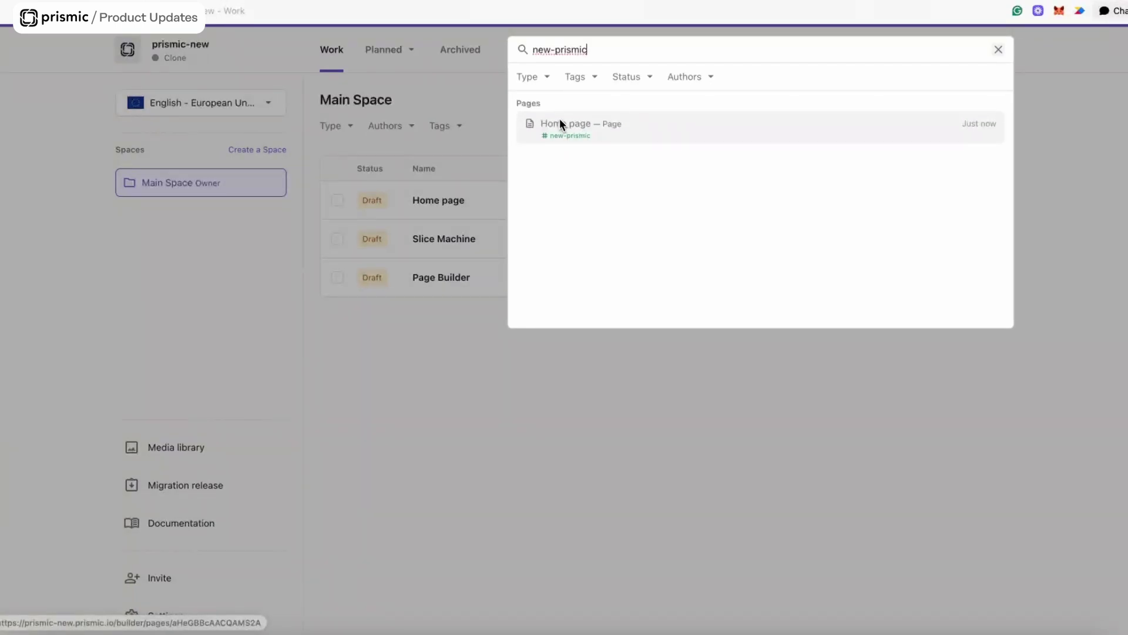
# - Examine the page search filters for type, tags, status and authors, looking up the Marketing tag
pyautogui.click(544, 86)
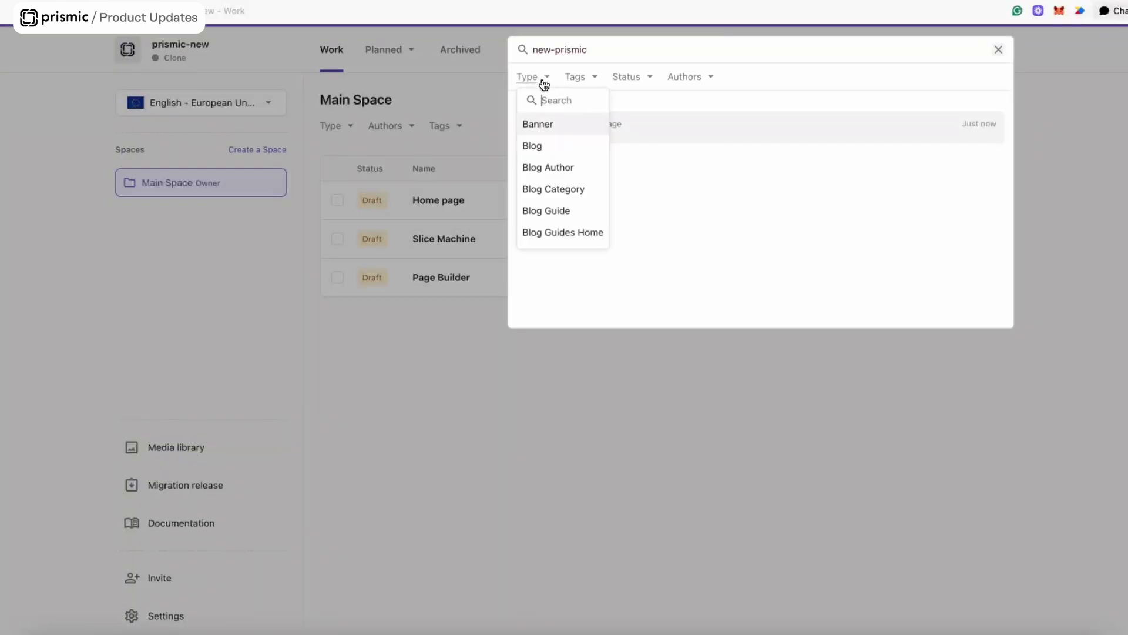
pyautogui.scroll(-5, 581, 187)
pyautogui.scroll(5, 580, 187)
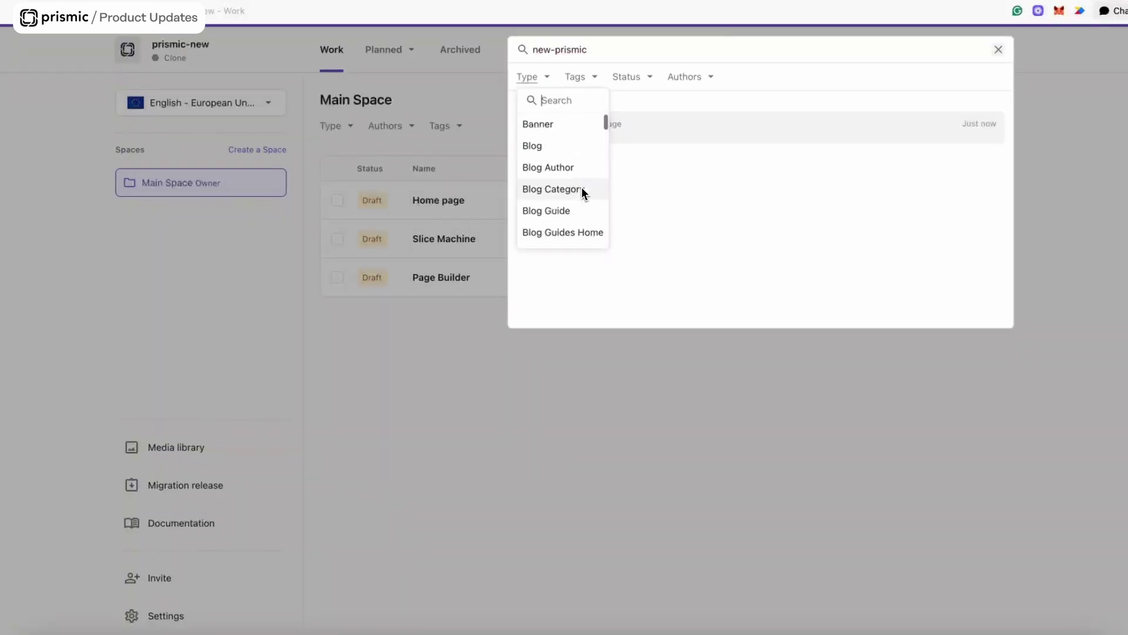
pyautogui.click(590, 83)
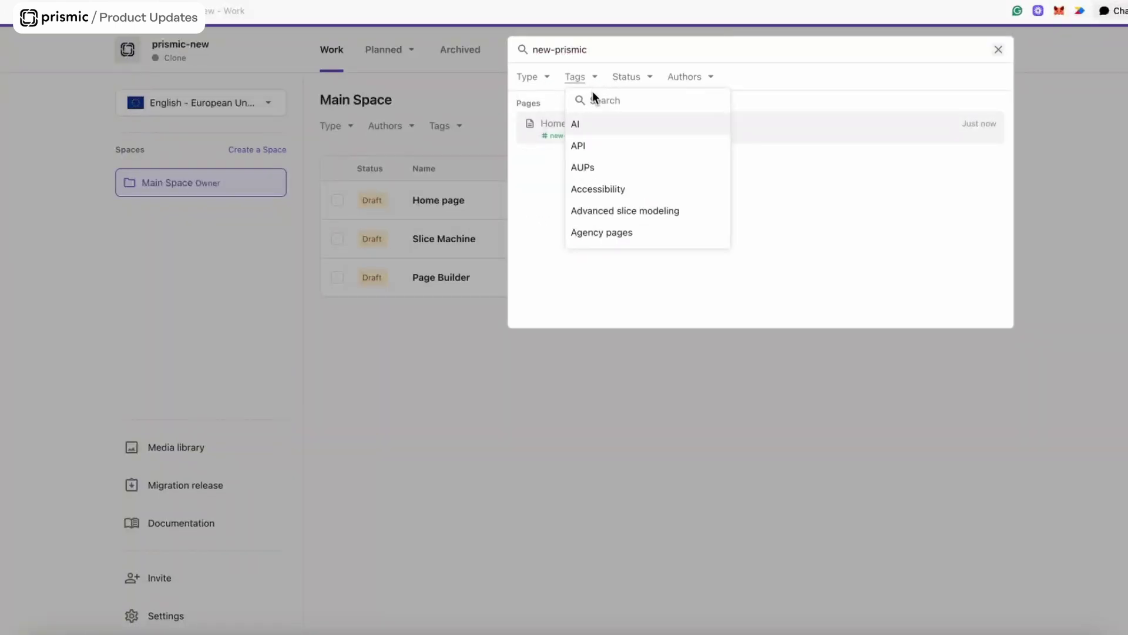
pyautogui.write('market')
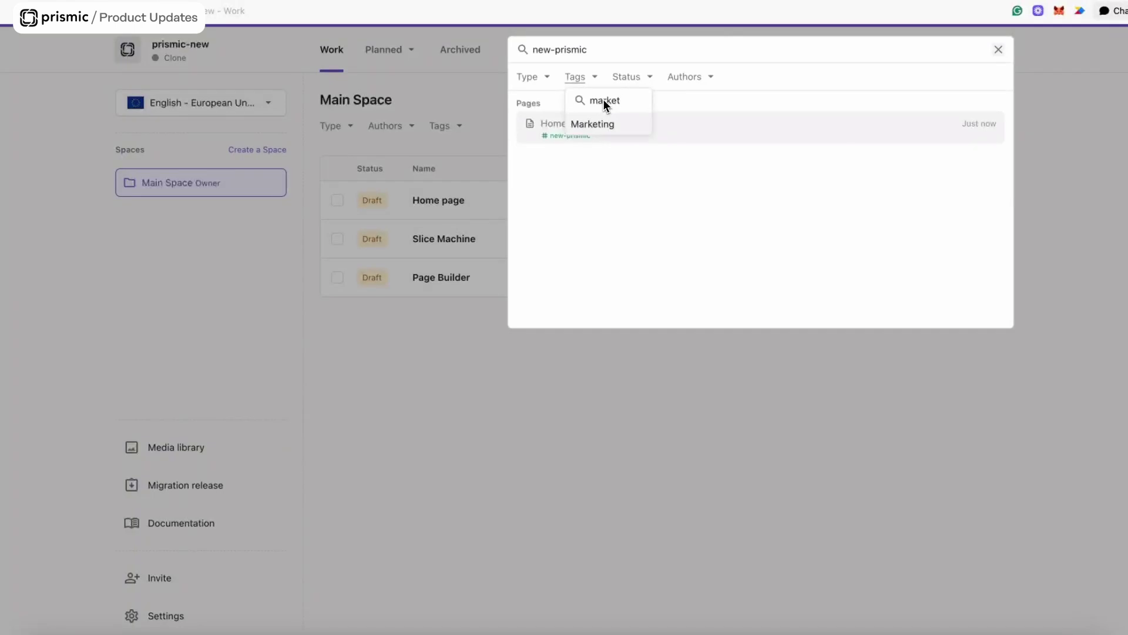
pyautogui.click(606, 124)
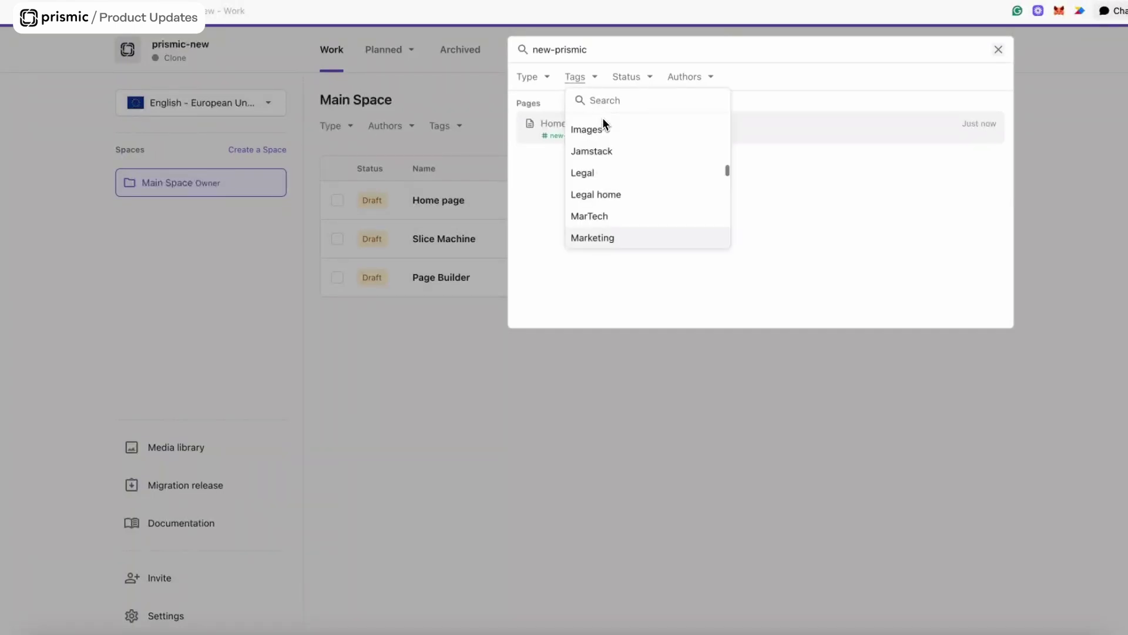
pyautogui.click(638, 82)
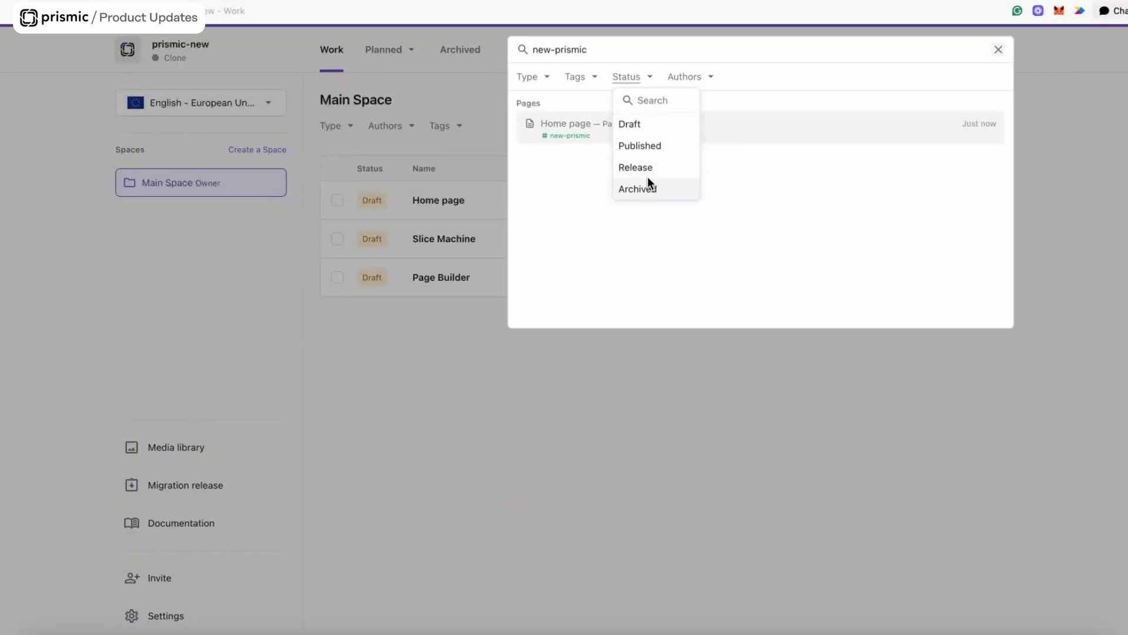
pyautogui.click(699, 77)
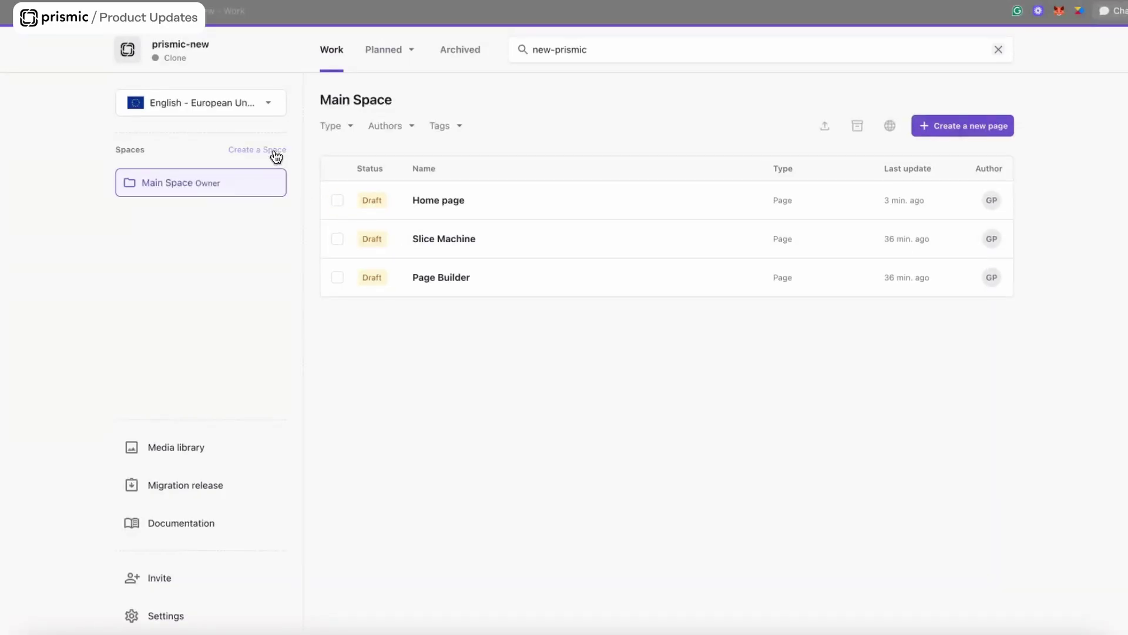
# - Create and save a new Space named "Blog", looking through the custom types available for assignment to it
pyautogui.click(274, 151)
pyautogui.click(348, 206)
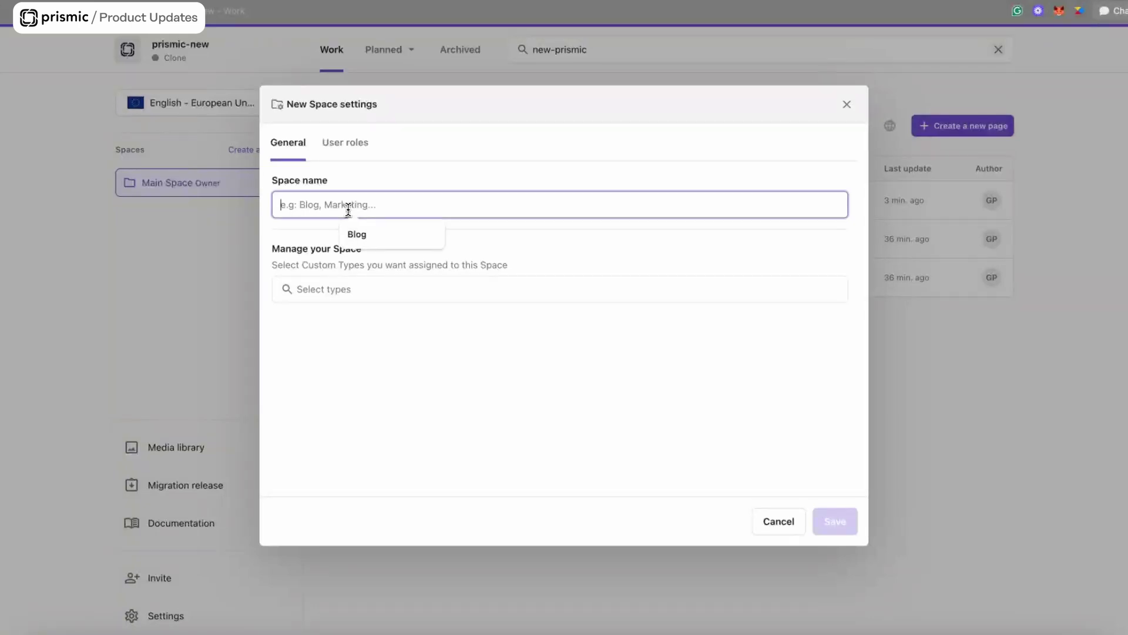
pyautogui.write('Blog')
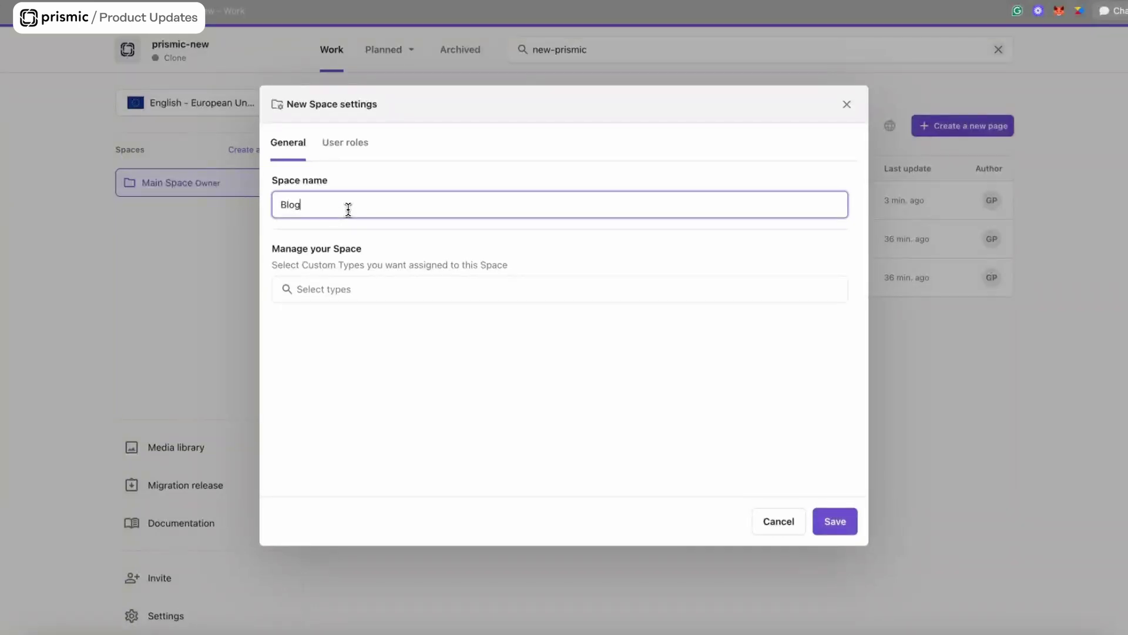
pyautogui.press('Tab')
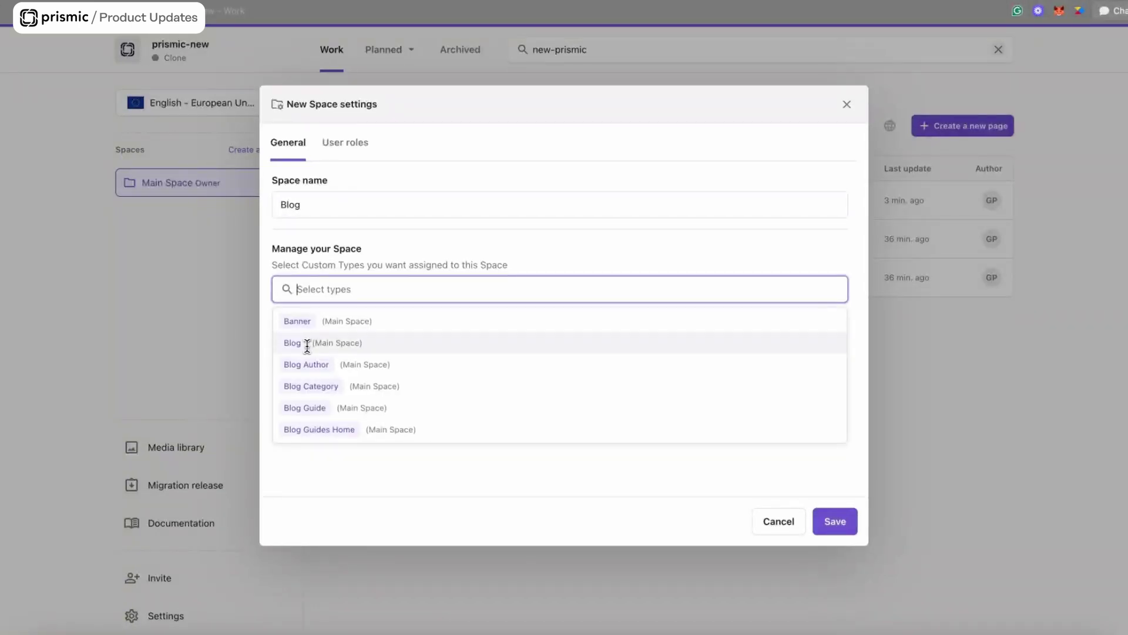
pyautogui.scroll(-2, 310, 383)
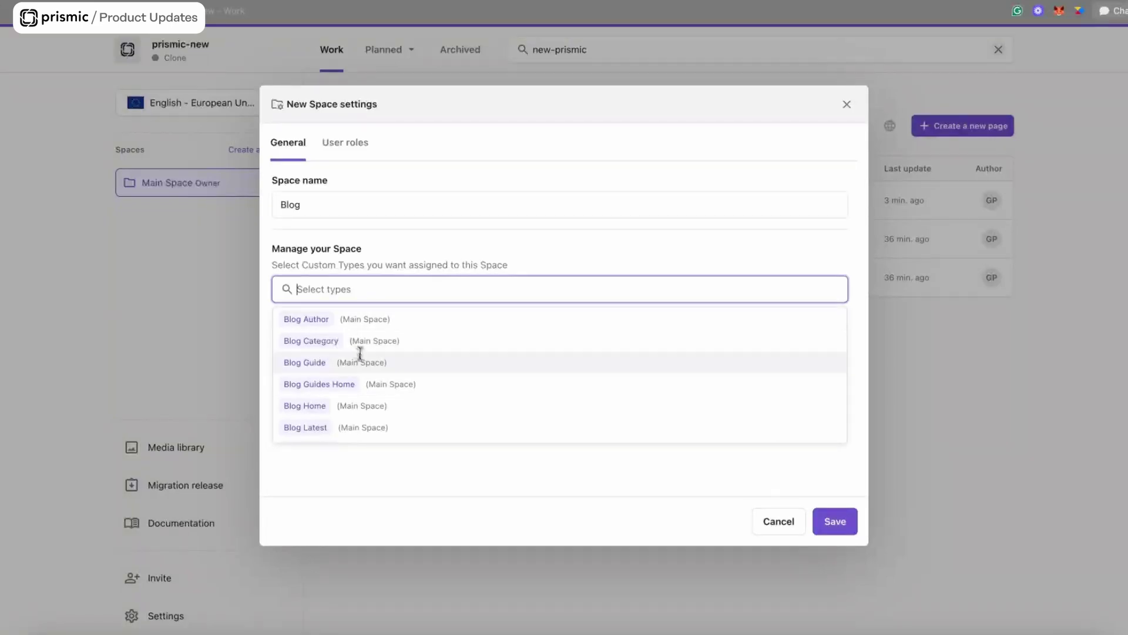
pyautogui.click(849, 521)
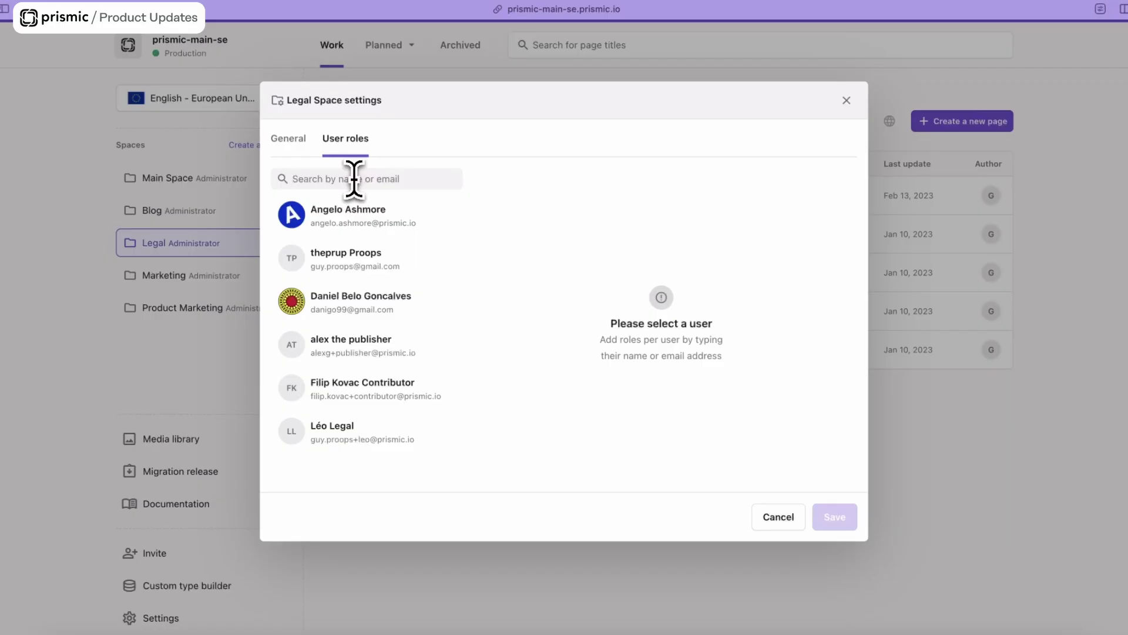
# - Add the legal team's user to the Legal Space and assign them the Publisher role for the English - European locale
pyautogui.write('leo')
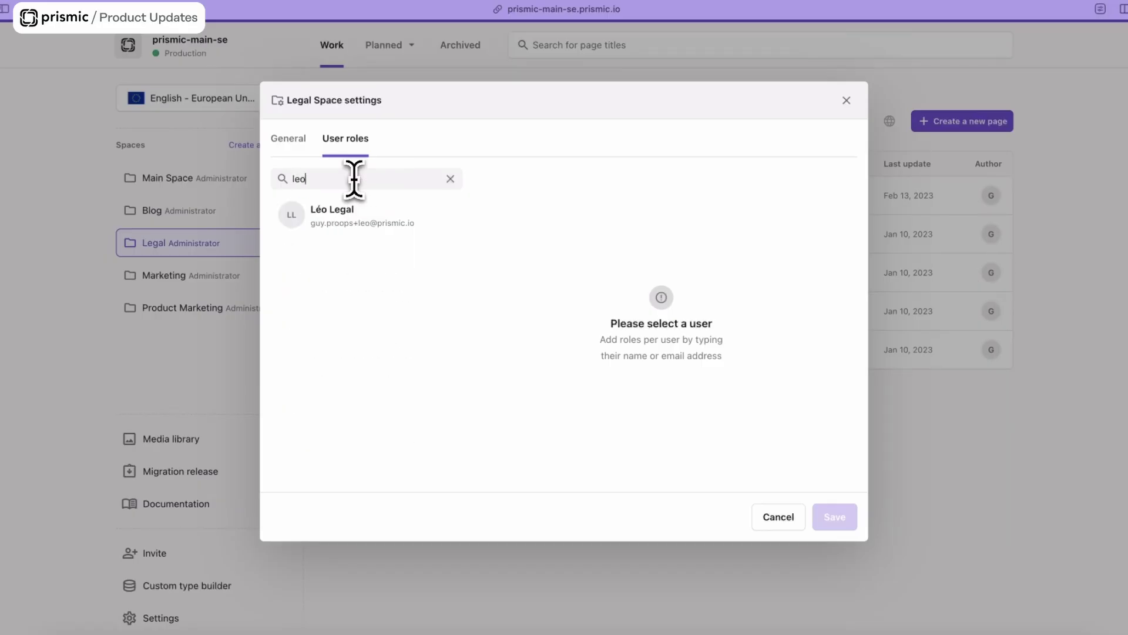
pyautogui.click(352, 218)
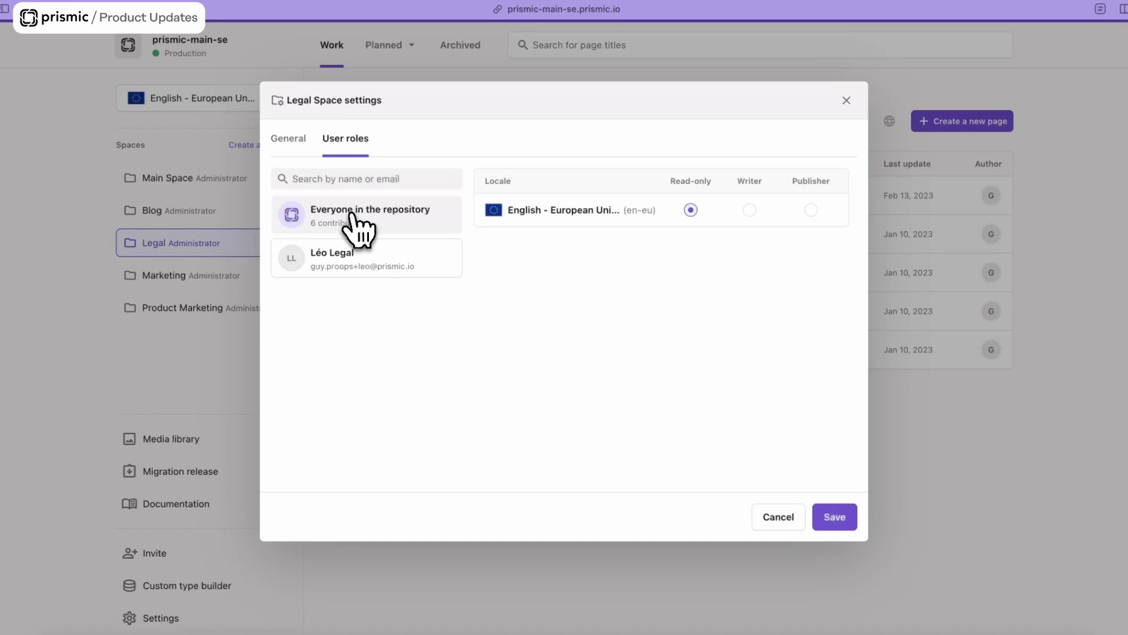
pyautogui.click(811, 211)
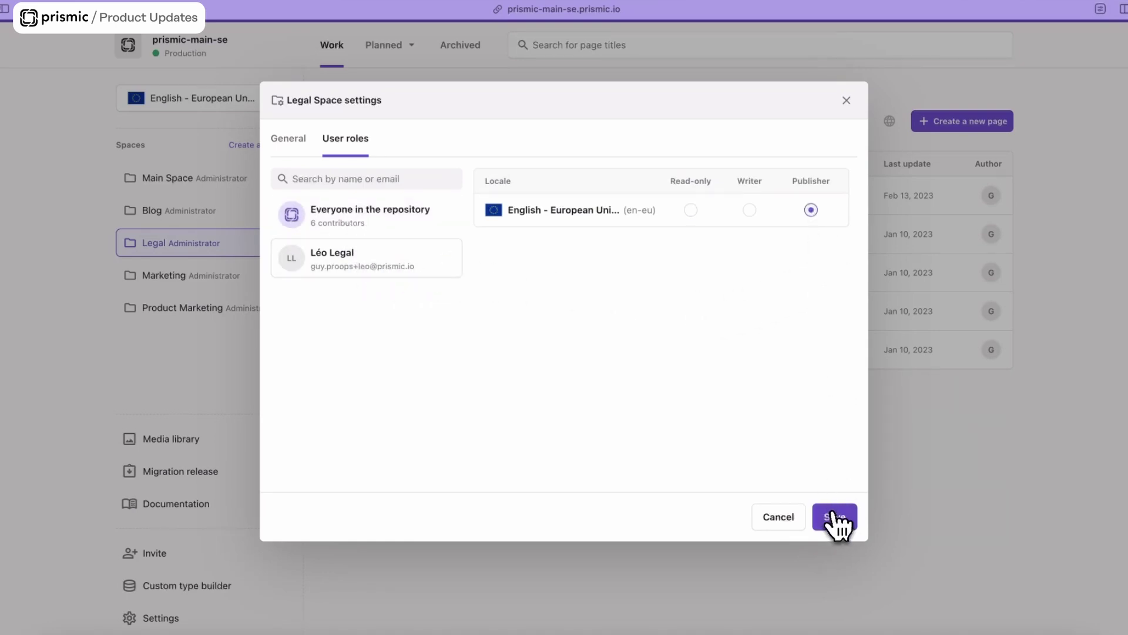